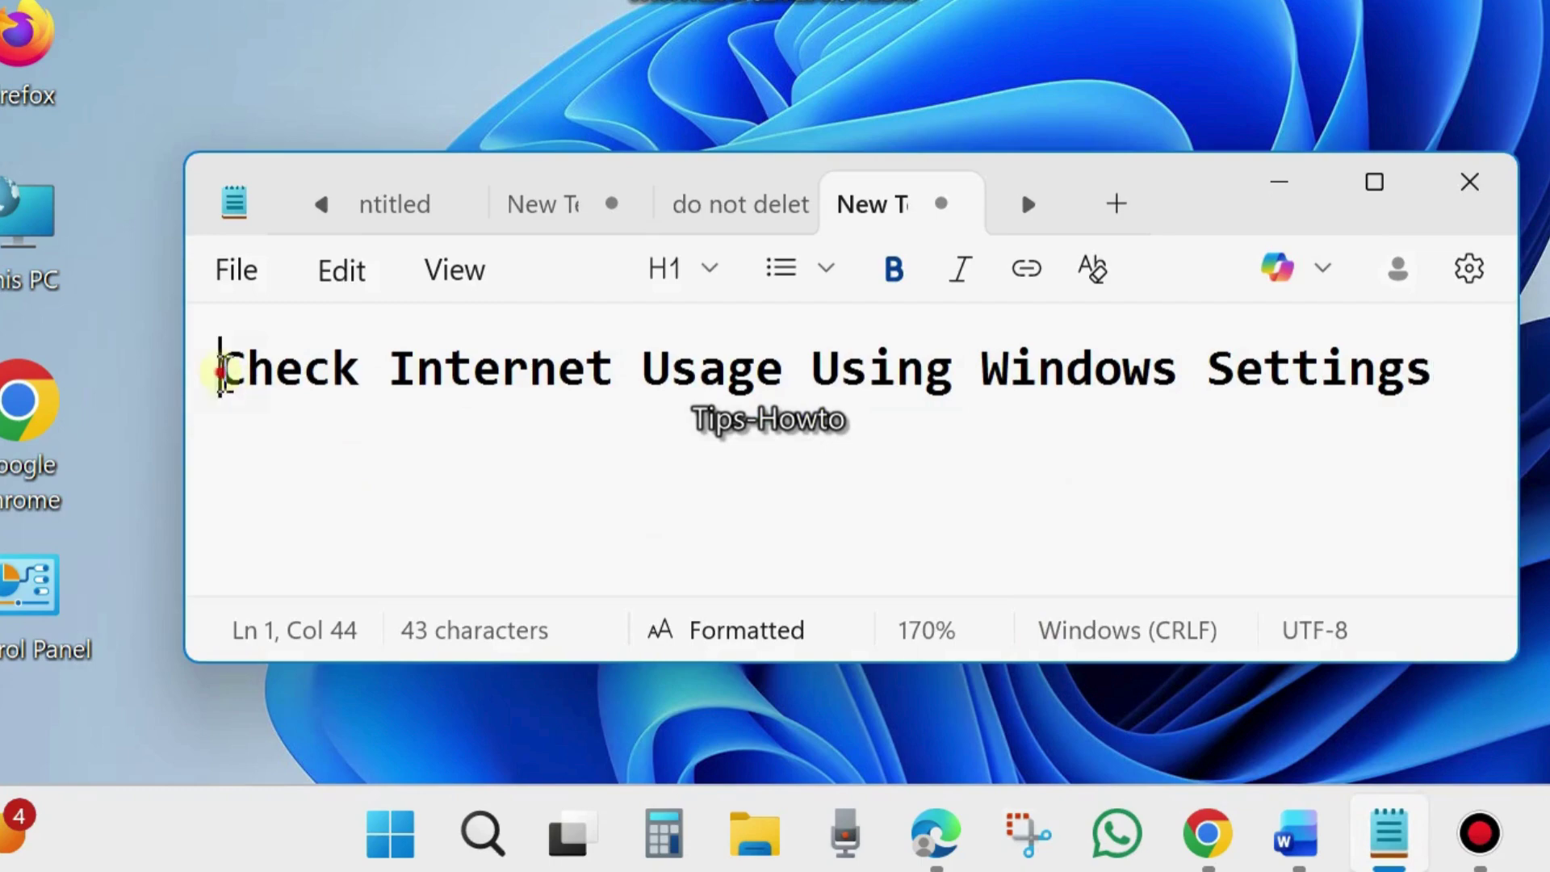
{"action": "left_click", "coordinate": [1099, 379]}
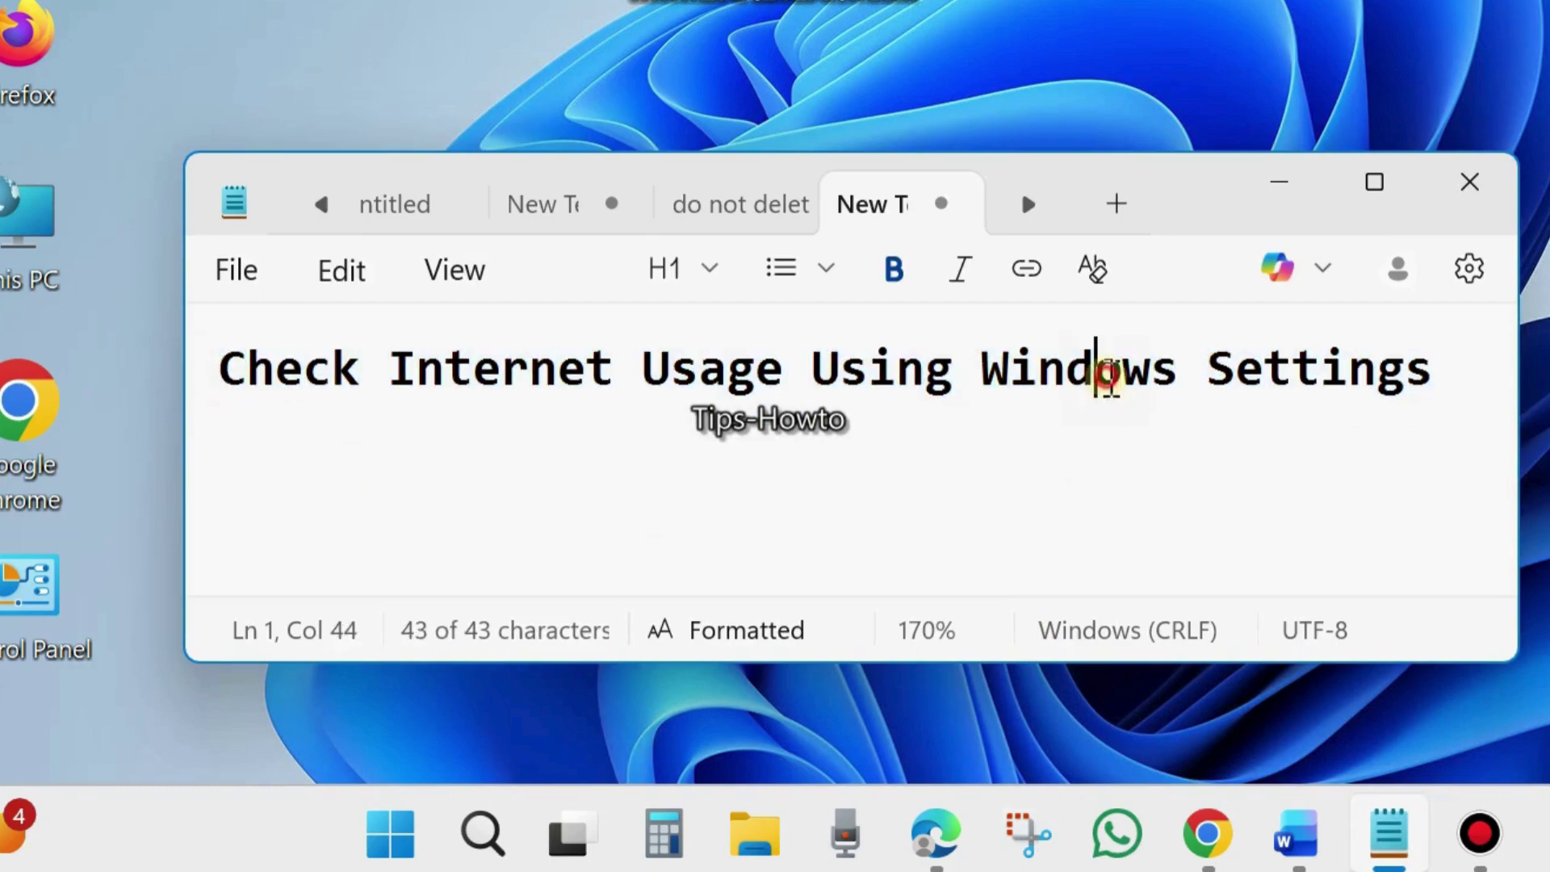
{"action": "left_click_drag", "start_coordinate": [979, 363], "coordinate": [1470, 371]}
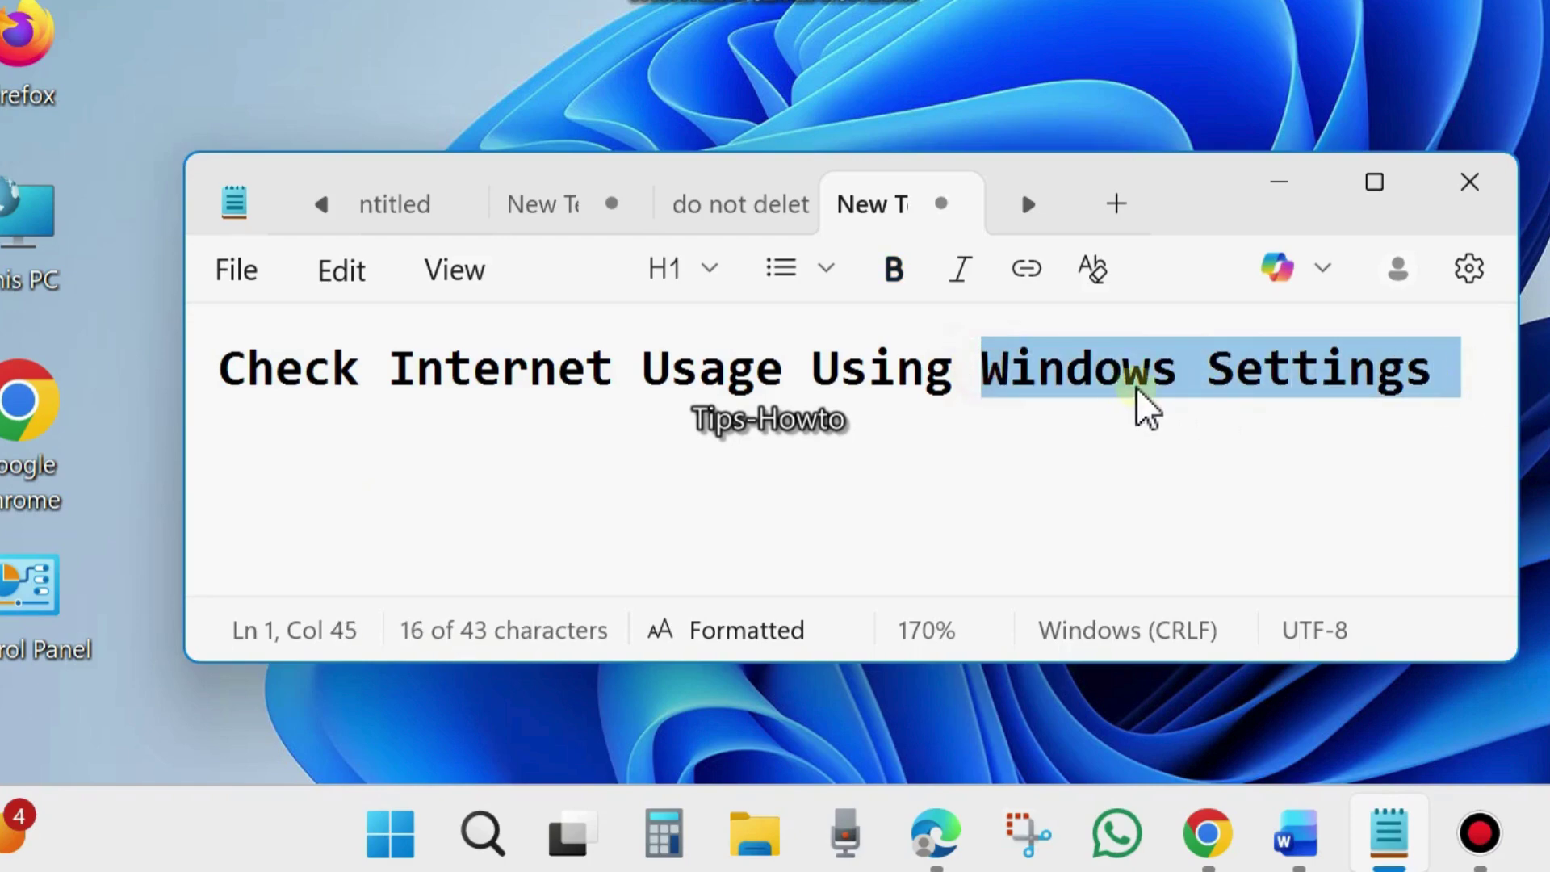
{"action": "left_click", "coordinate": [1111, 380]}
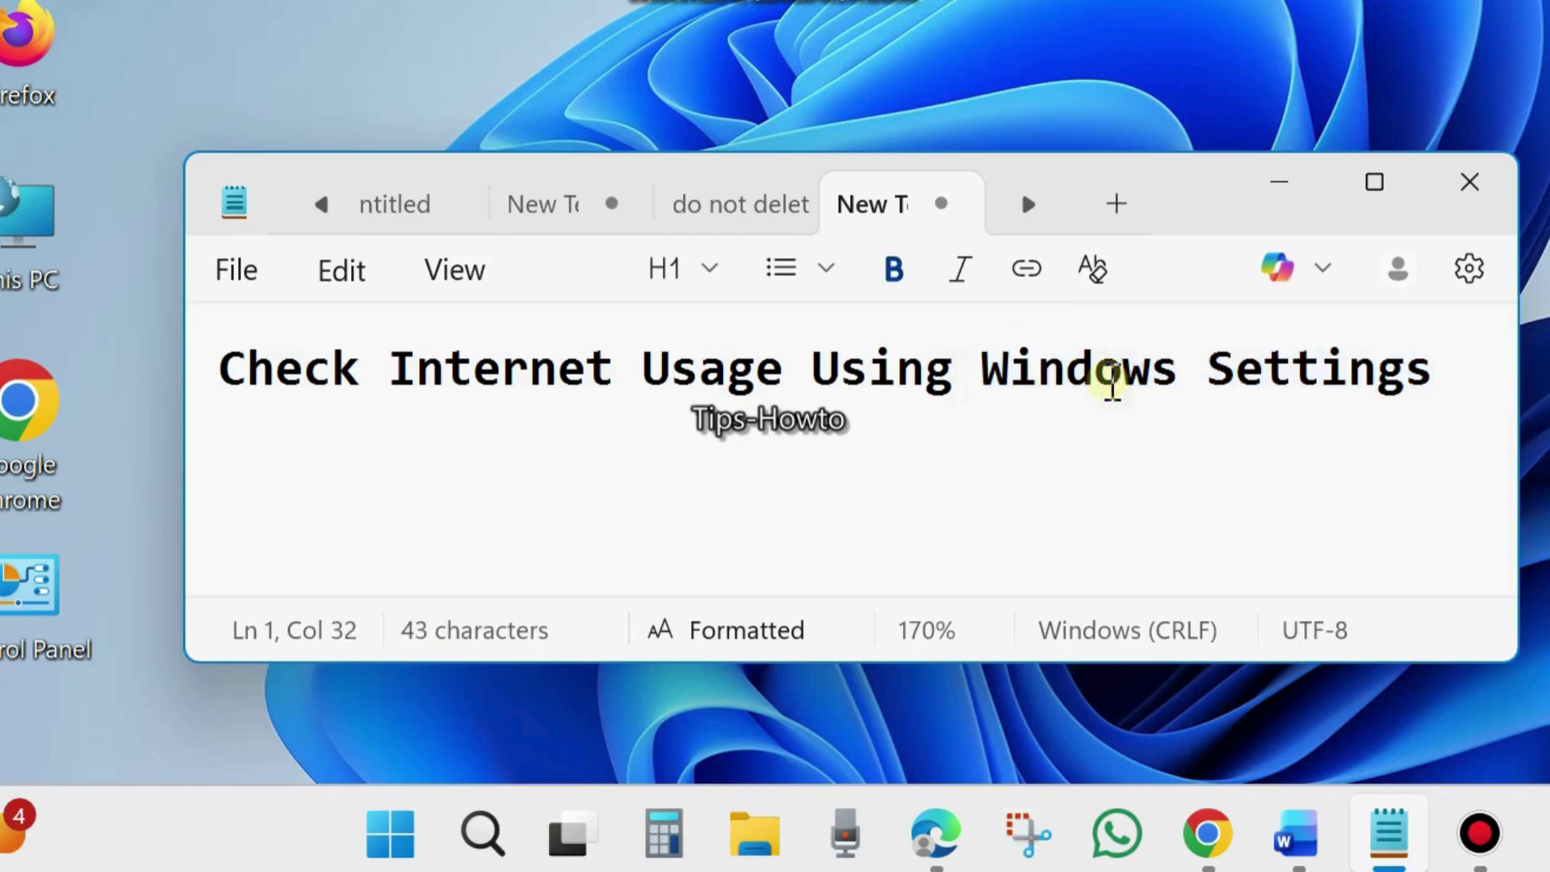
- Minimize the Notepad window and open the Network & internet page of Windows Settings
{"action": "left_click", "coordinate": [1278, 184]}
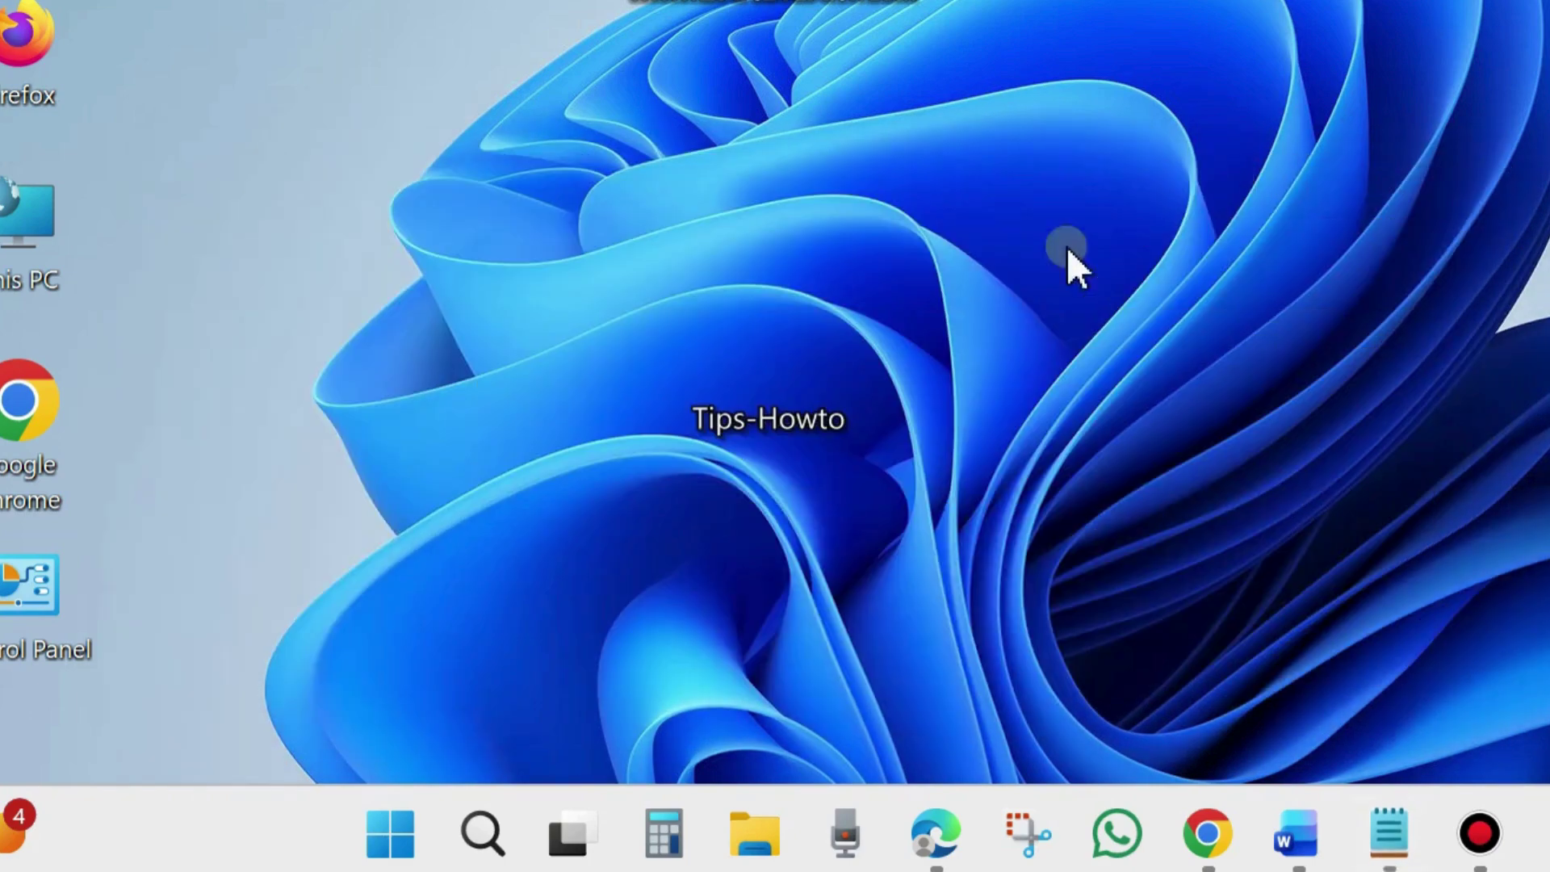
{"action": "right_click", "coordinate": [395, 846]}
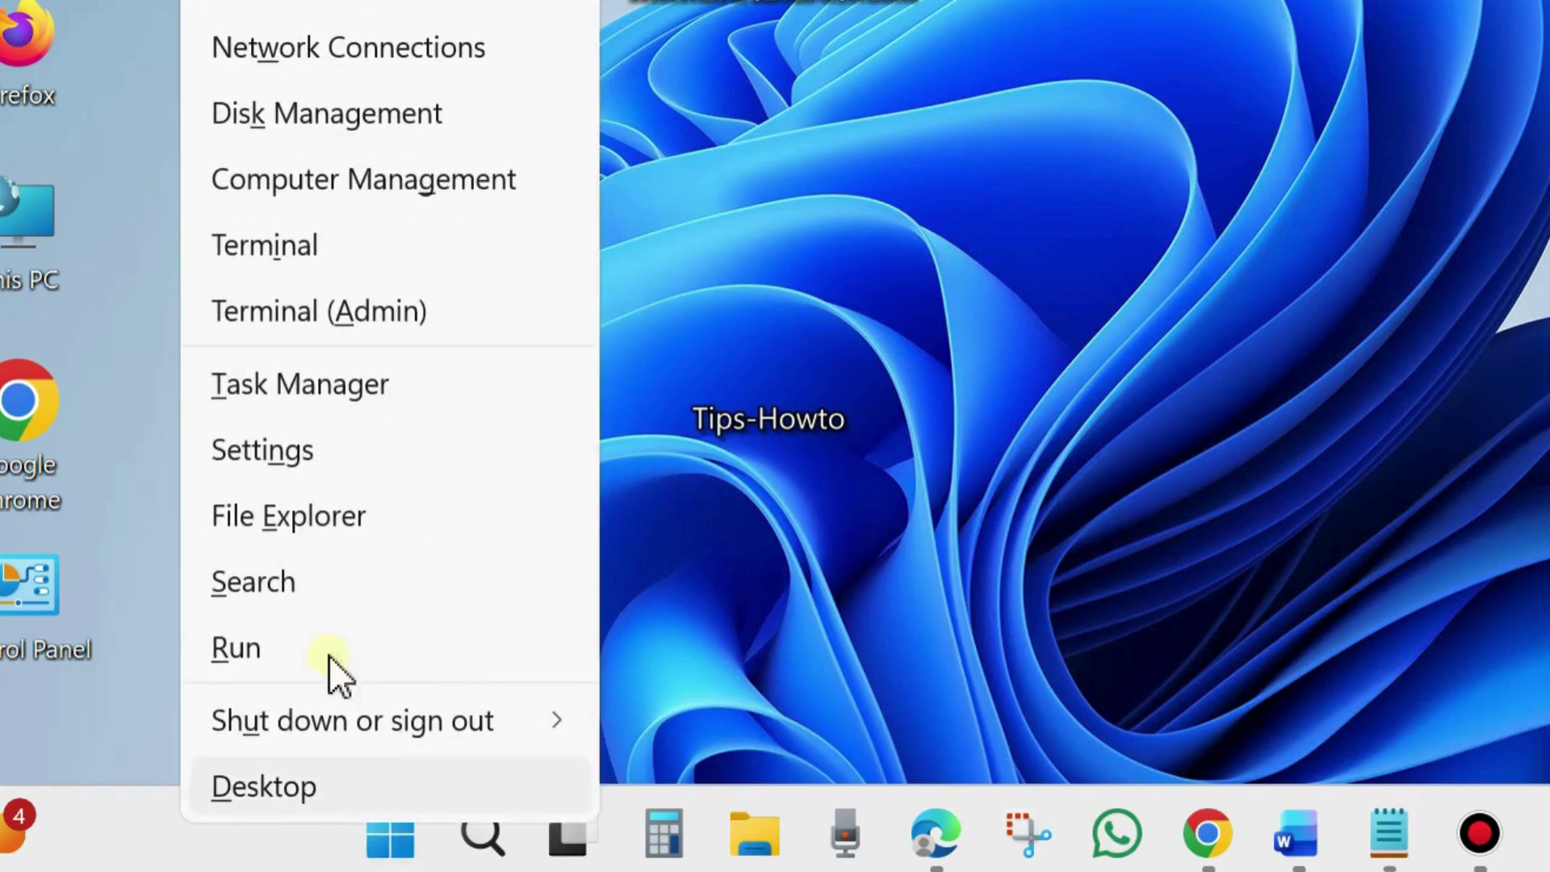
{"action": "left_click", "coordinate": [275, 460]}
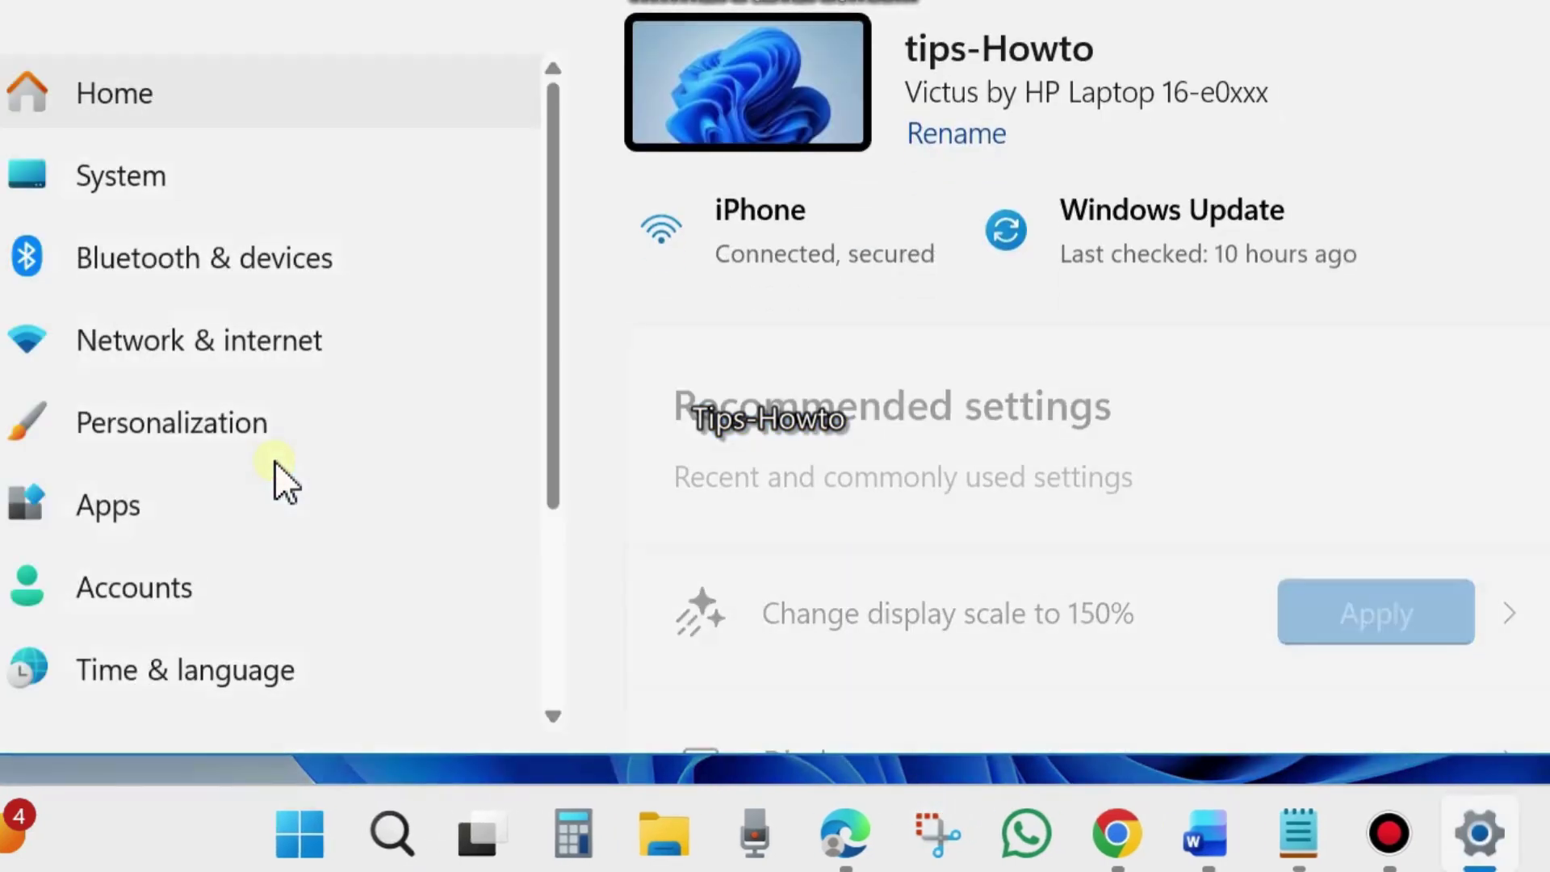
{"action": "left_click", "coordinate": [138, 344]}
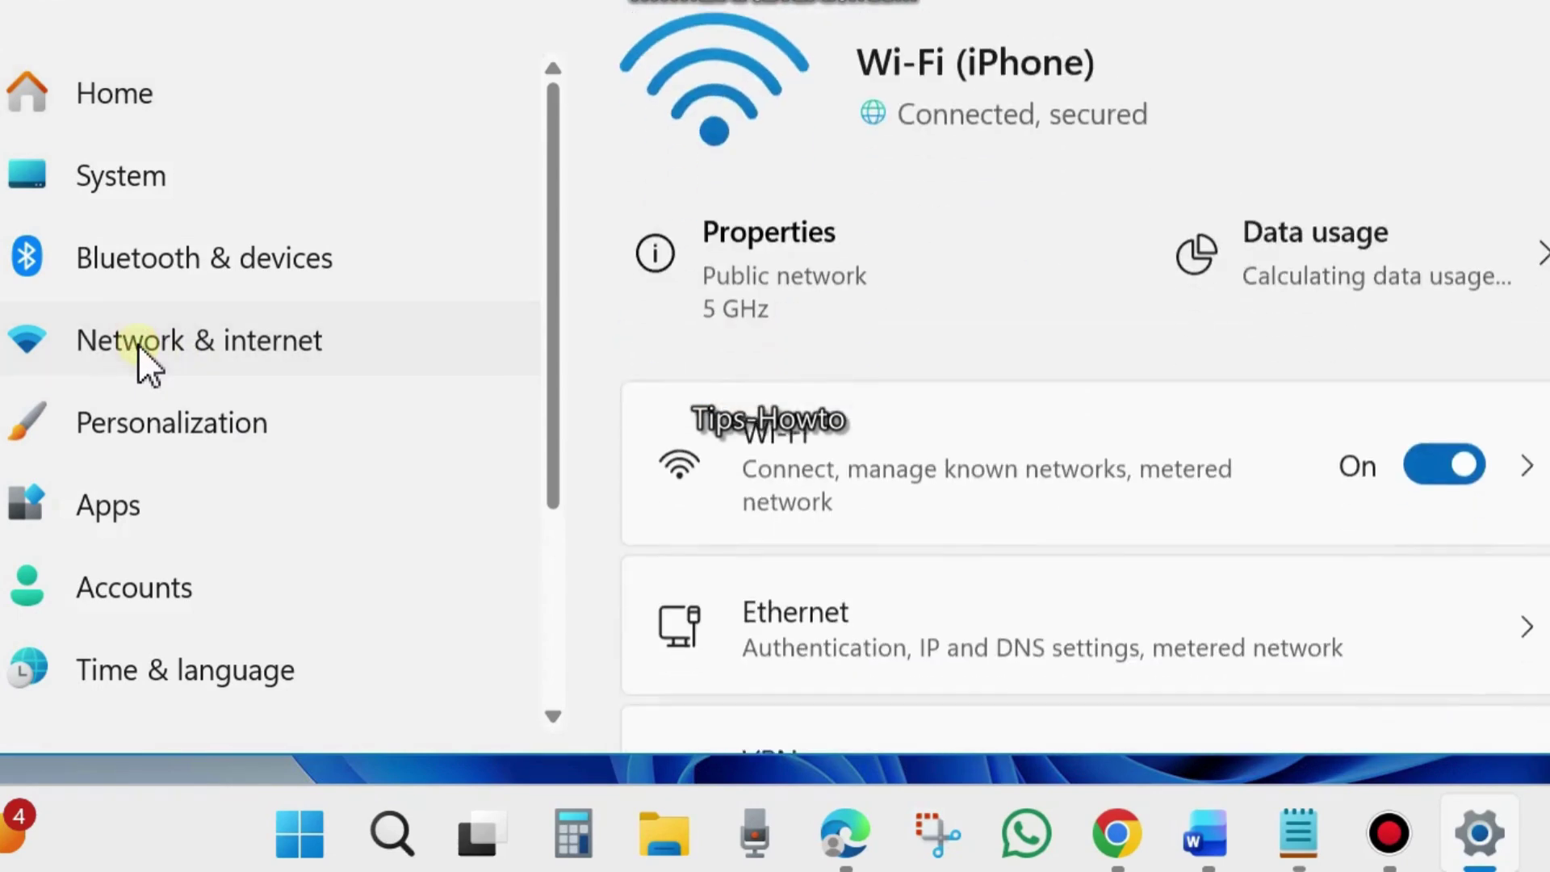
- Open the Data usage page within the advanced network settings
{"action": "scroll", "coordinate": [1132, 344], "scroll_direction": "down", "scroll_amount": 8}
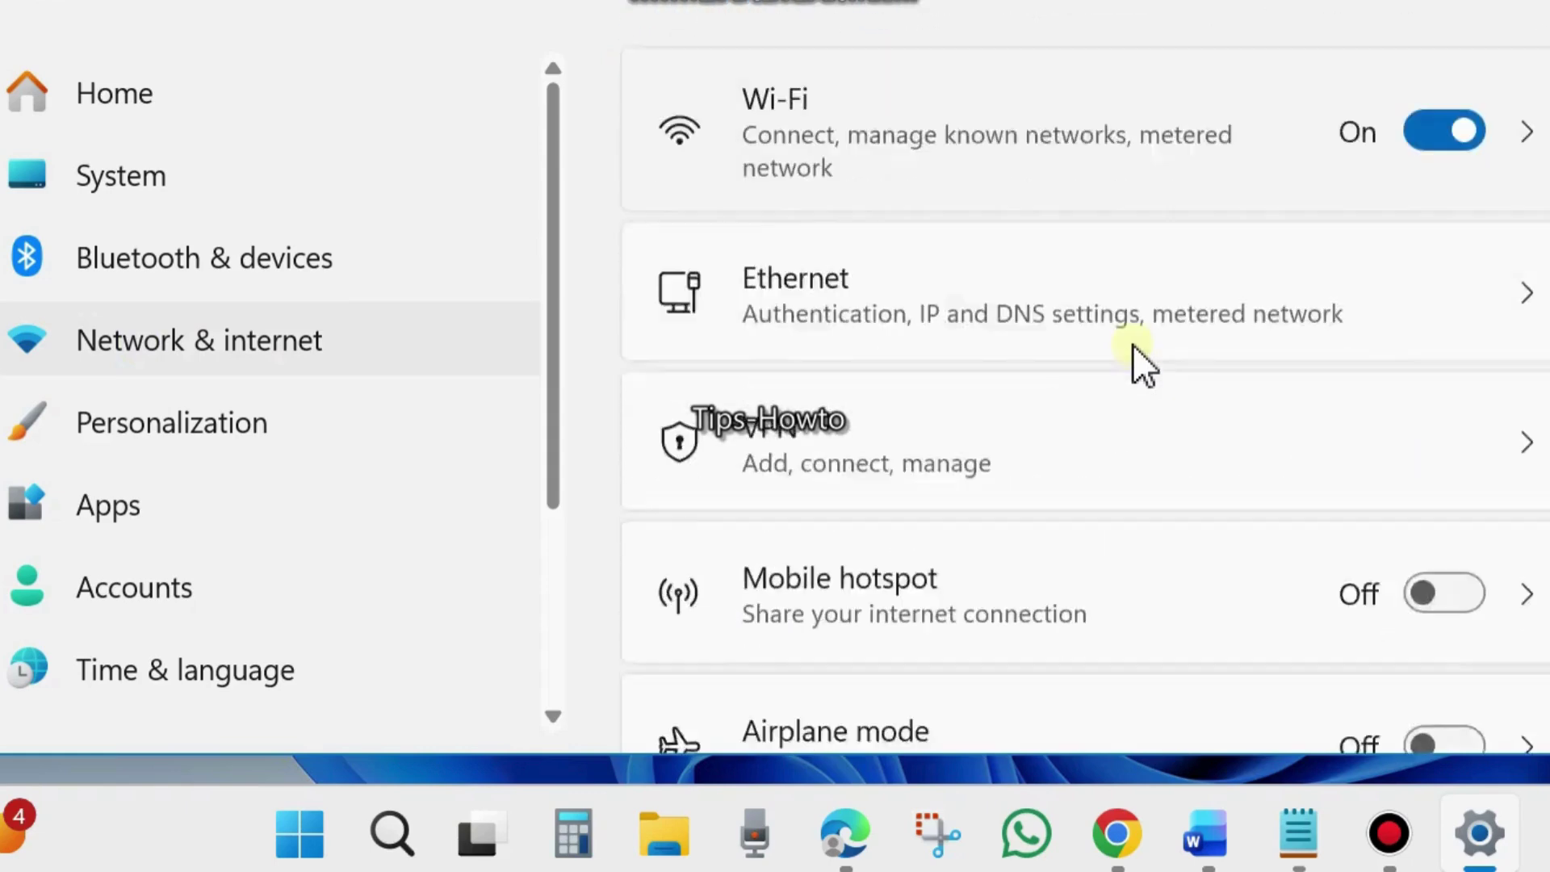
{"action": "scroll", "coordinate": [1131, 344], "scroll_direction": "down", "scroll_amount": 4}
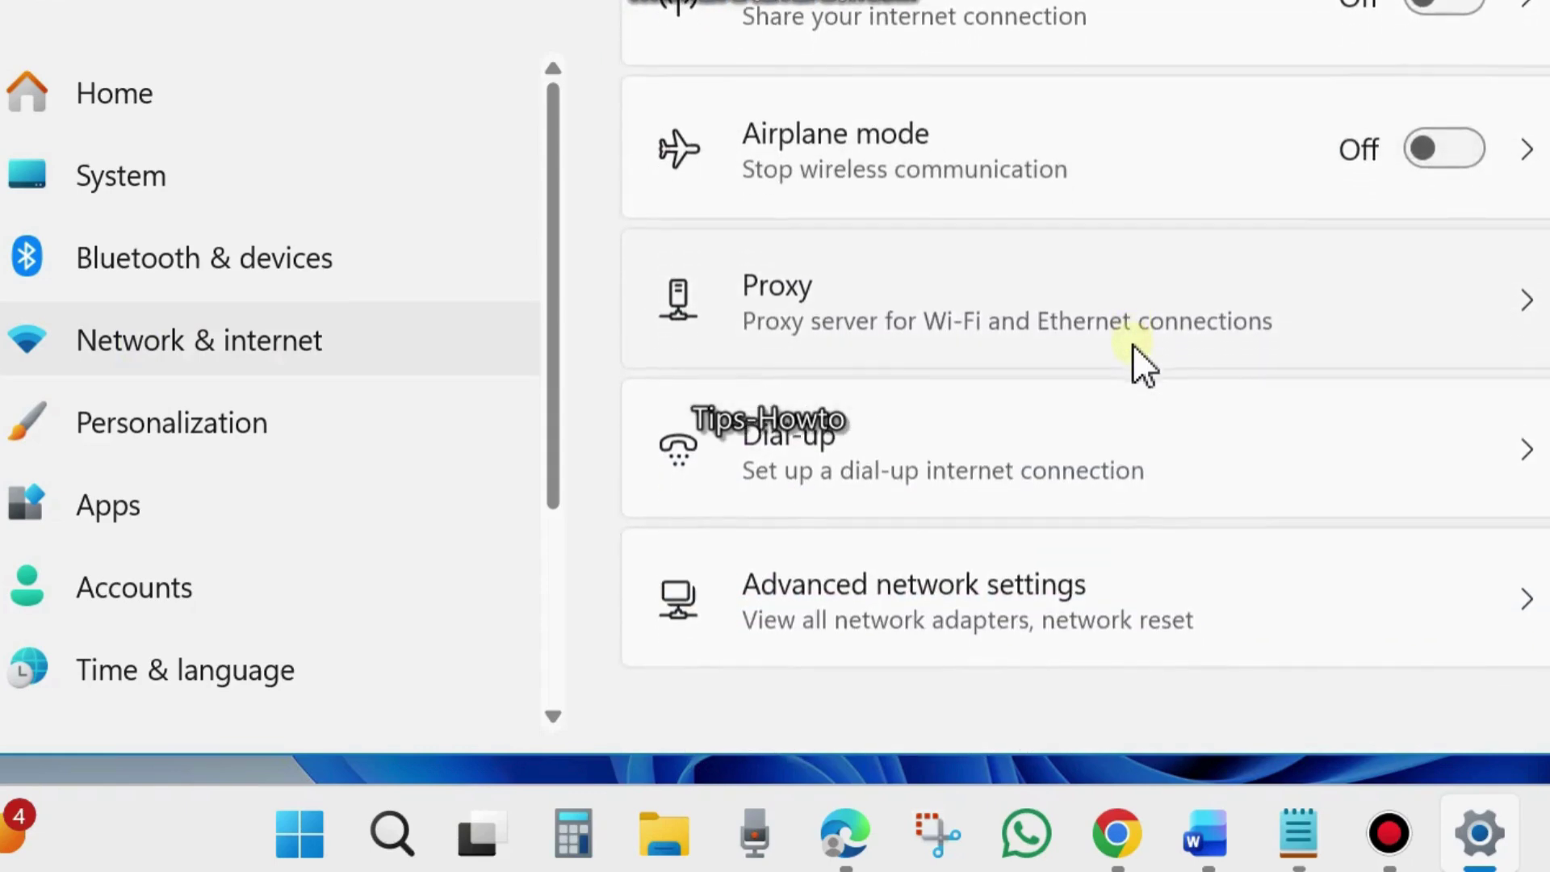
{"action": "left_click", "coordinate": [951, 603]}
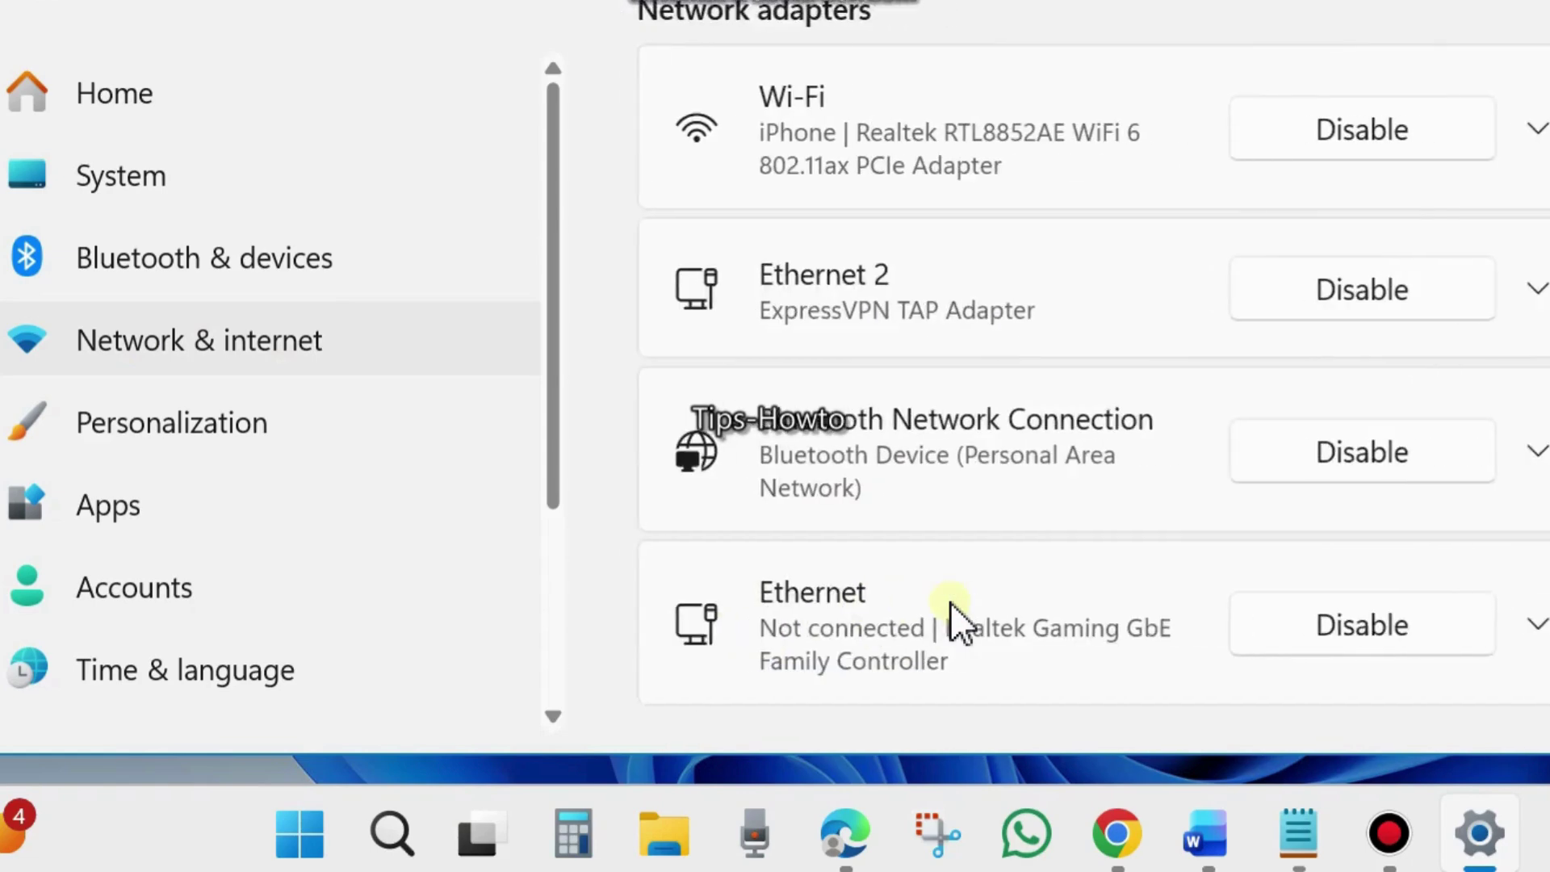
{"action": "scroll", "coordinate": [1072, 440], "scroll_direction": "down", "scroll_amount": 9}
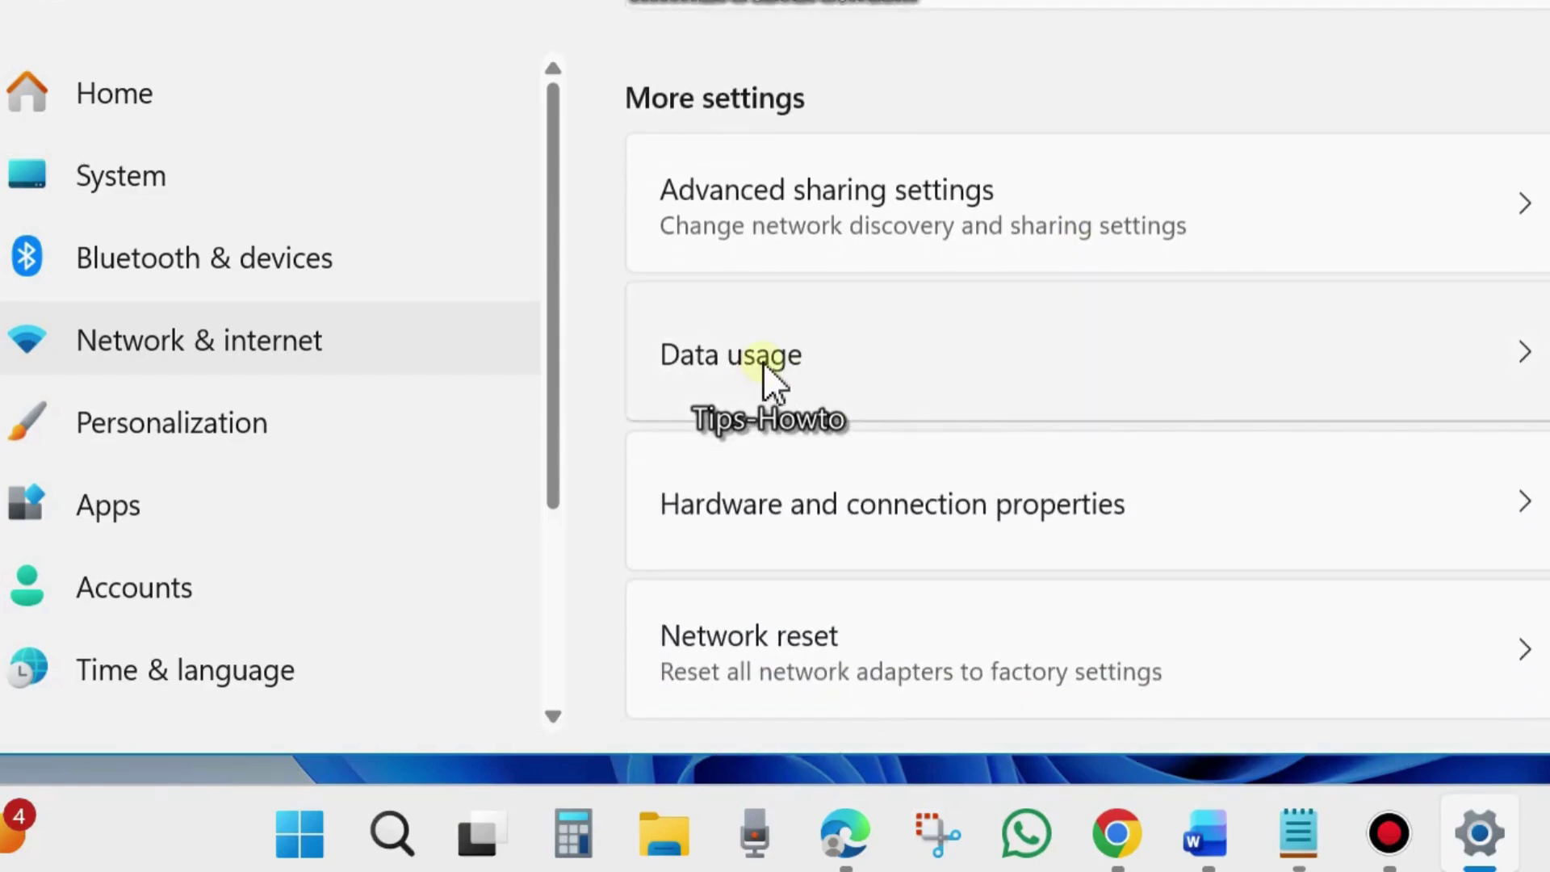
{"action": "left_click", "coordinate": [763, 362]}
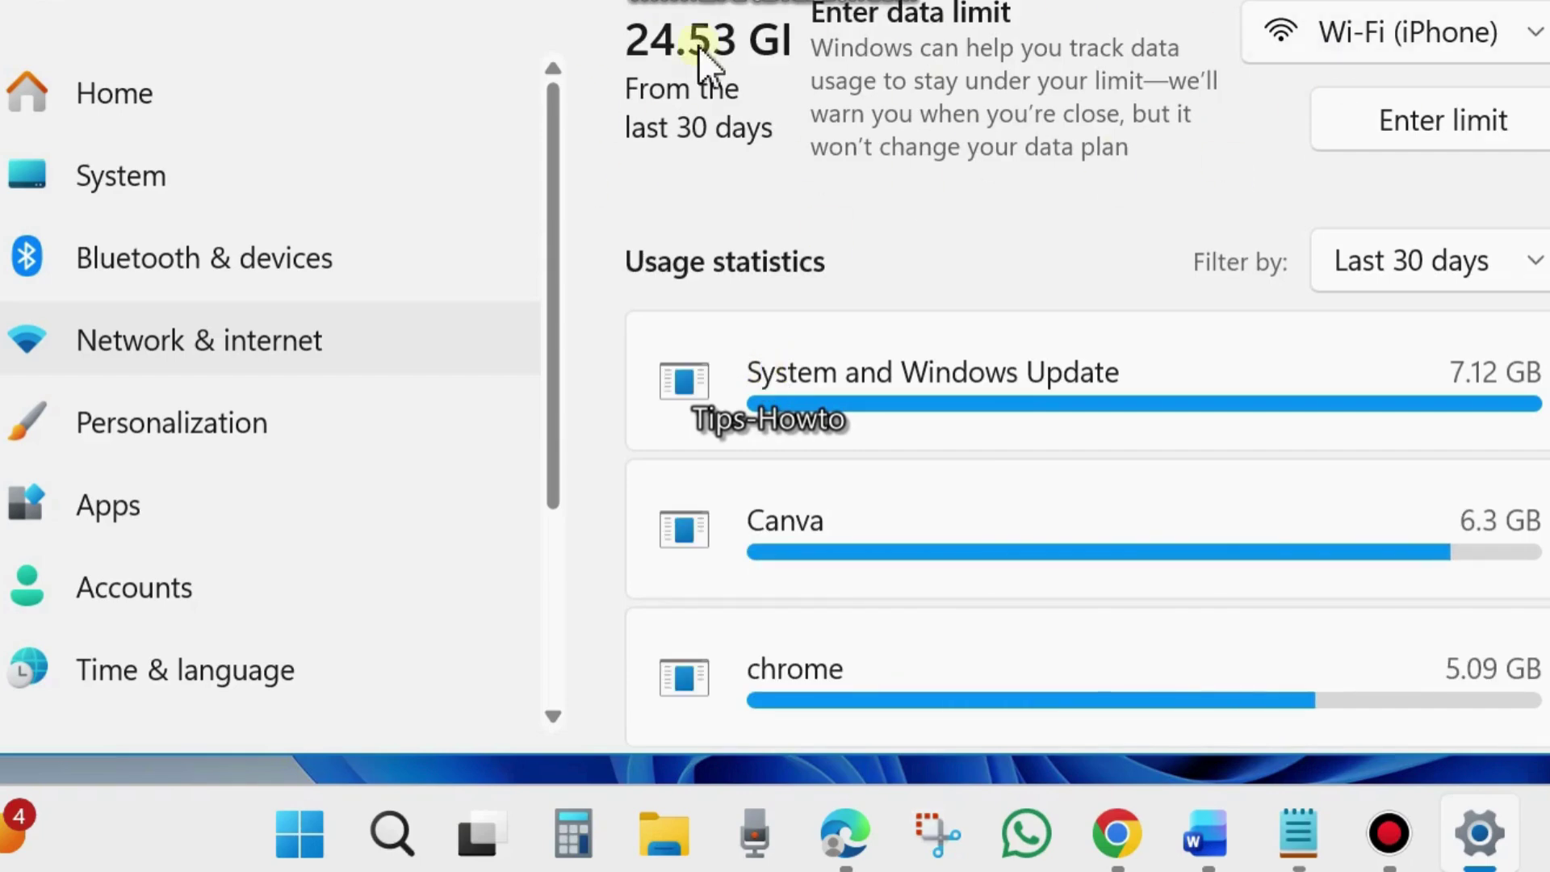
- Review the per-app usage statistics for the last 30 days and keep Wi-Fi as the network being reported
{"action": "scroll", "coordinate": [960, 190], "scroll_direction": "down", "scroll_amount": 10}
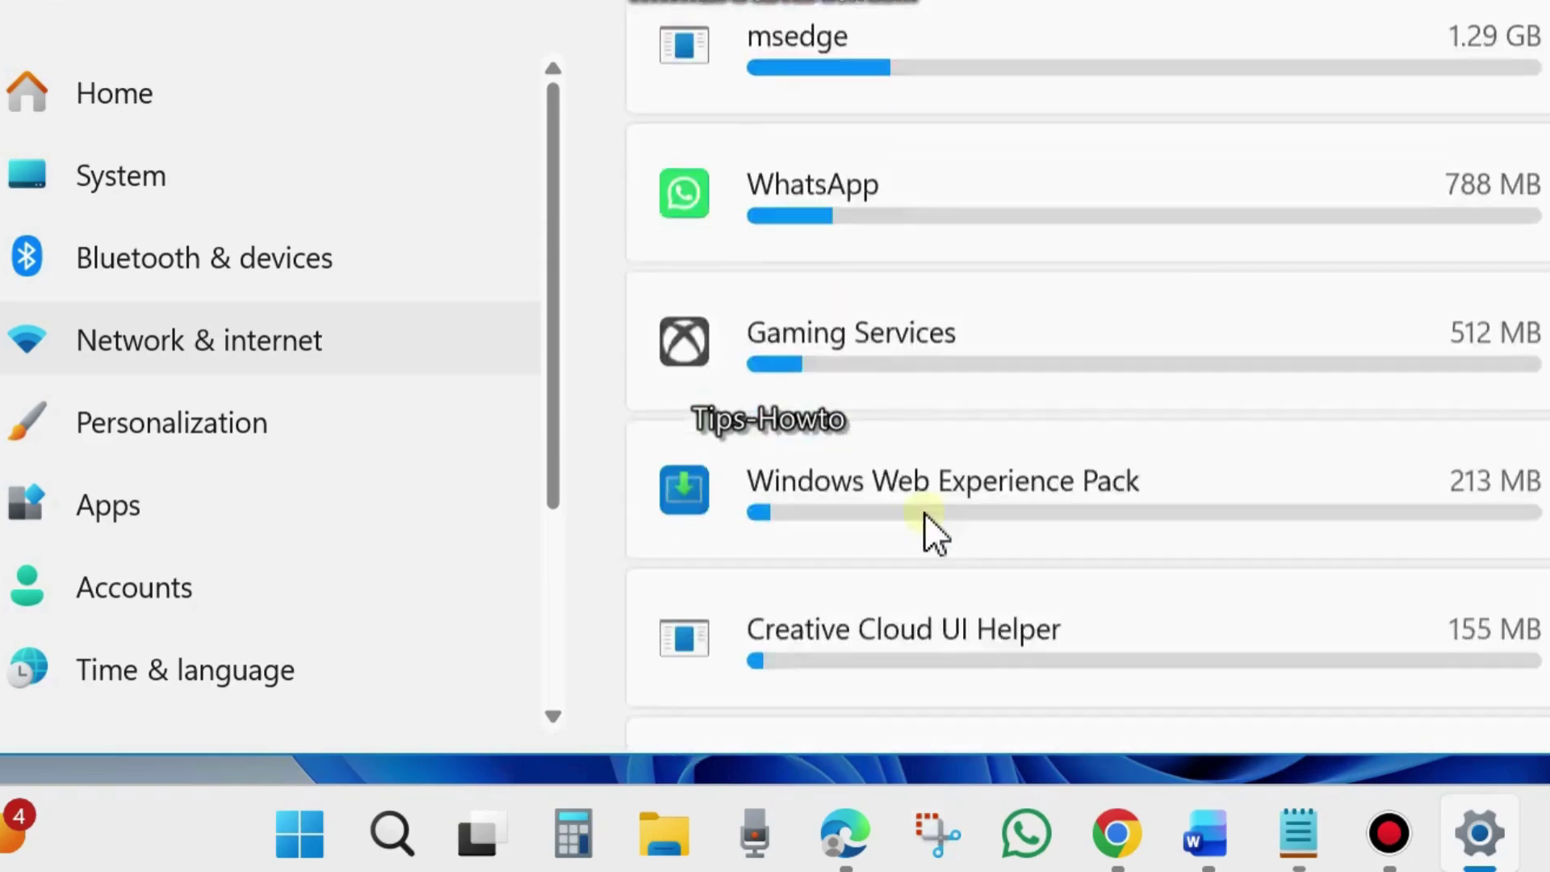
{"action": "scroll", "coordinate": [1280, 508], "scroll_direction": "down", "scroll_amount": 5}
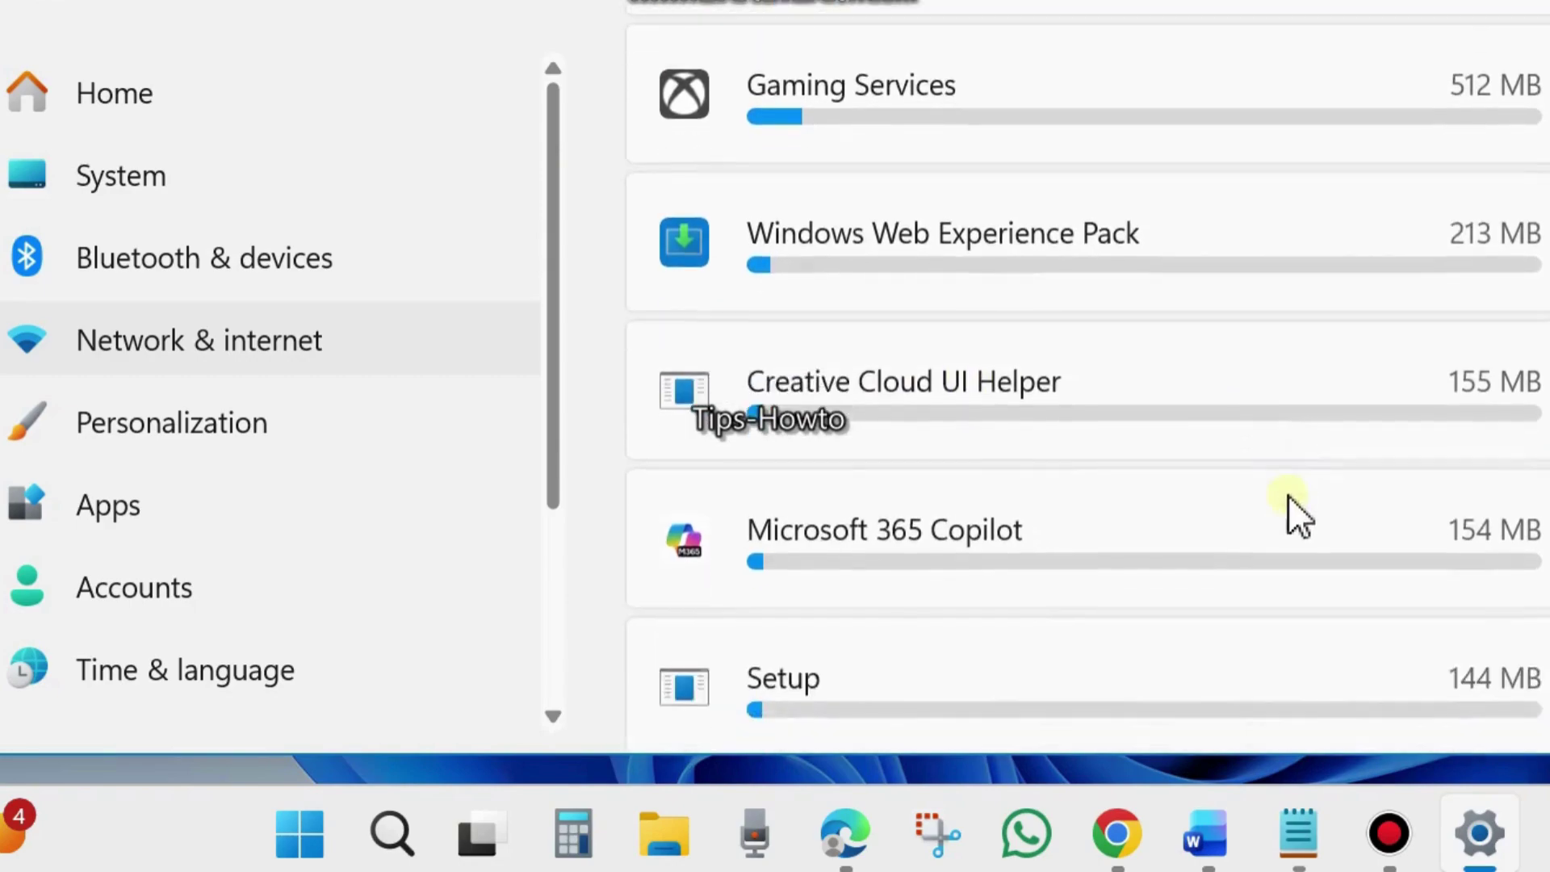
{"action": "scroll", "coordinate": [1249, 516], "scroll_direction": "up", "scroll_amount": 8}
{"action": "scroll", "coordinate": [1246, 508], "scroll_direction": "up", "scroll_amount": 6}
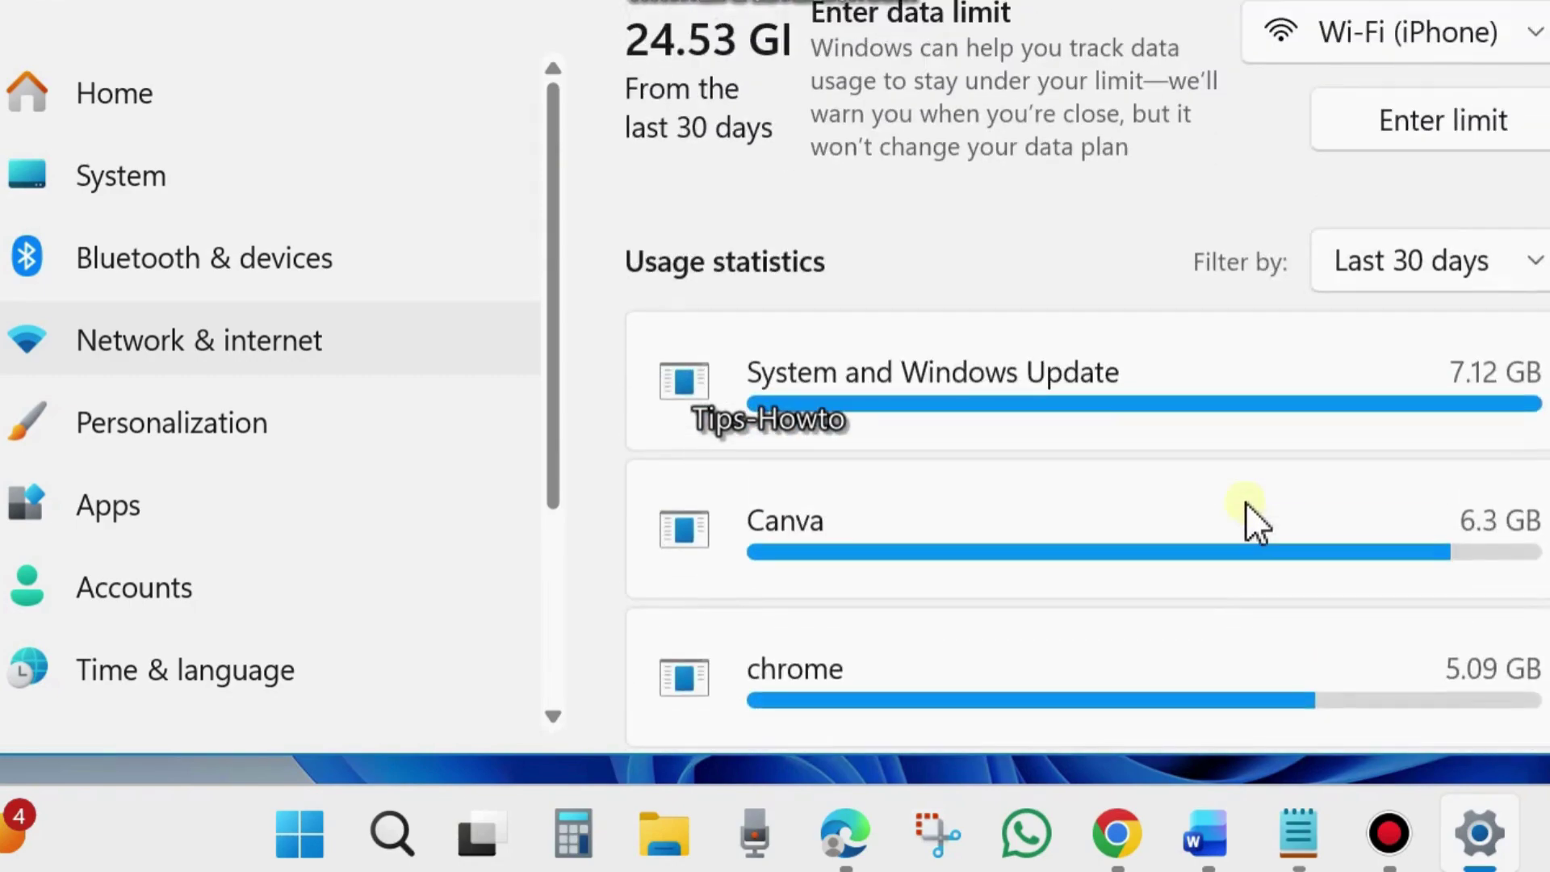
{"action": "left_click", "coordinate": [1534, 37]}
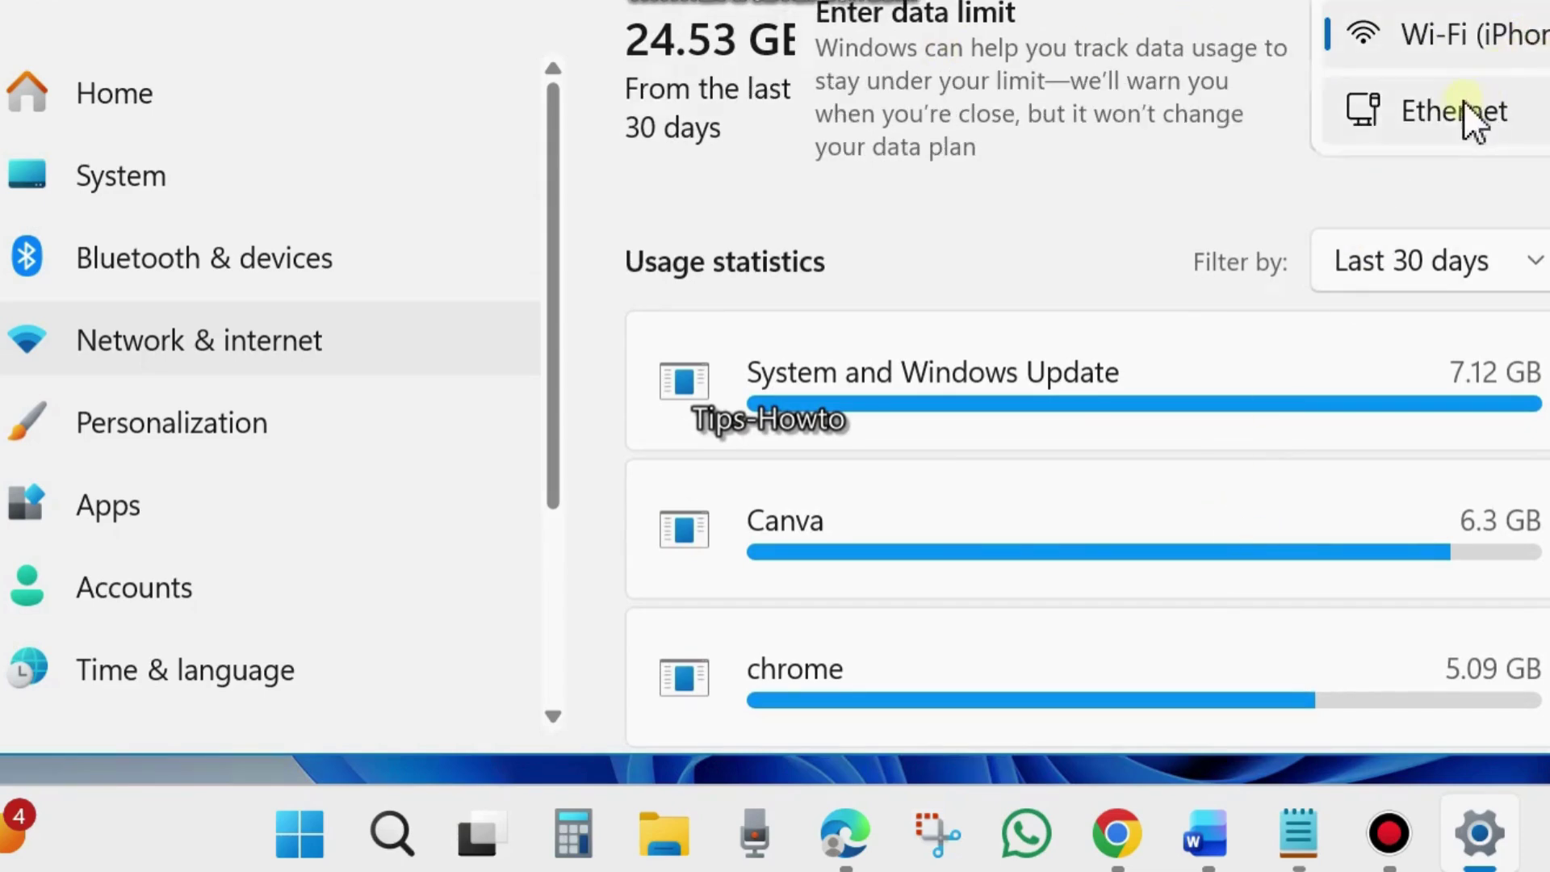
{"action": "left_click", "coordinate": [1508, 36]}
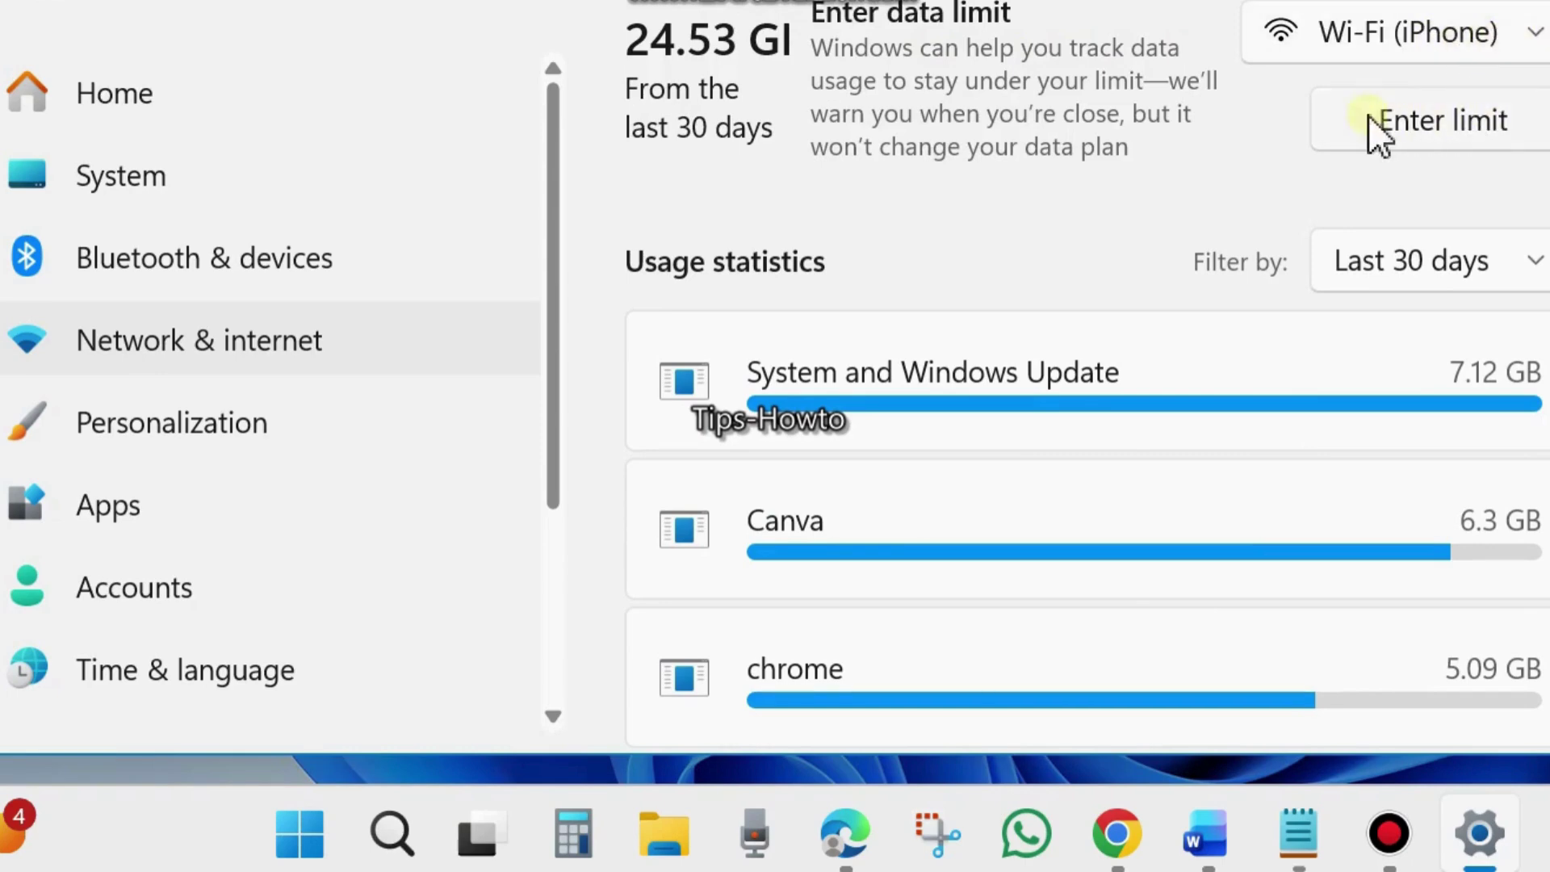
- Start a data limit for the Wi-Fi connection with the limit type Weekly, resetting every Sunday
{"action": "left_click", "coordinate": [1440, 129]}
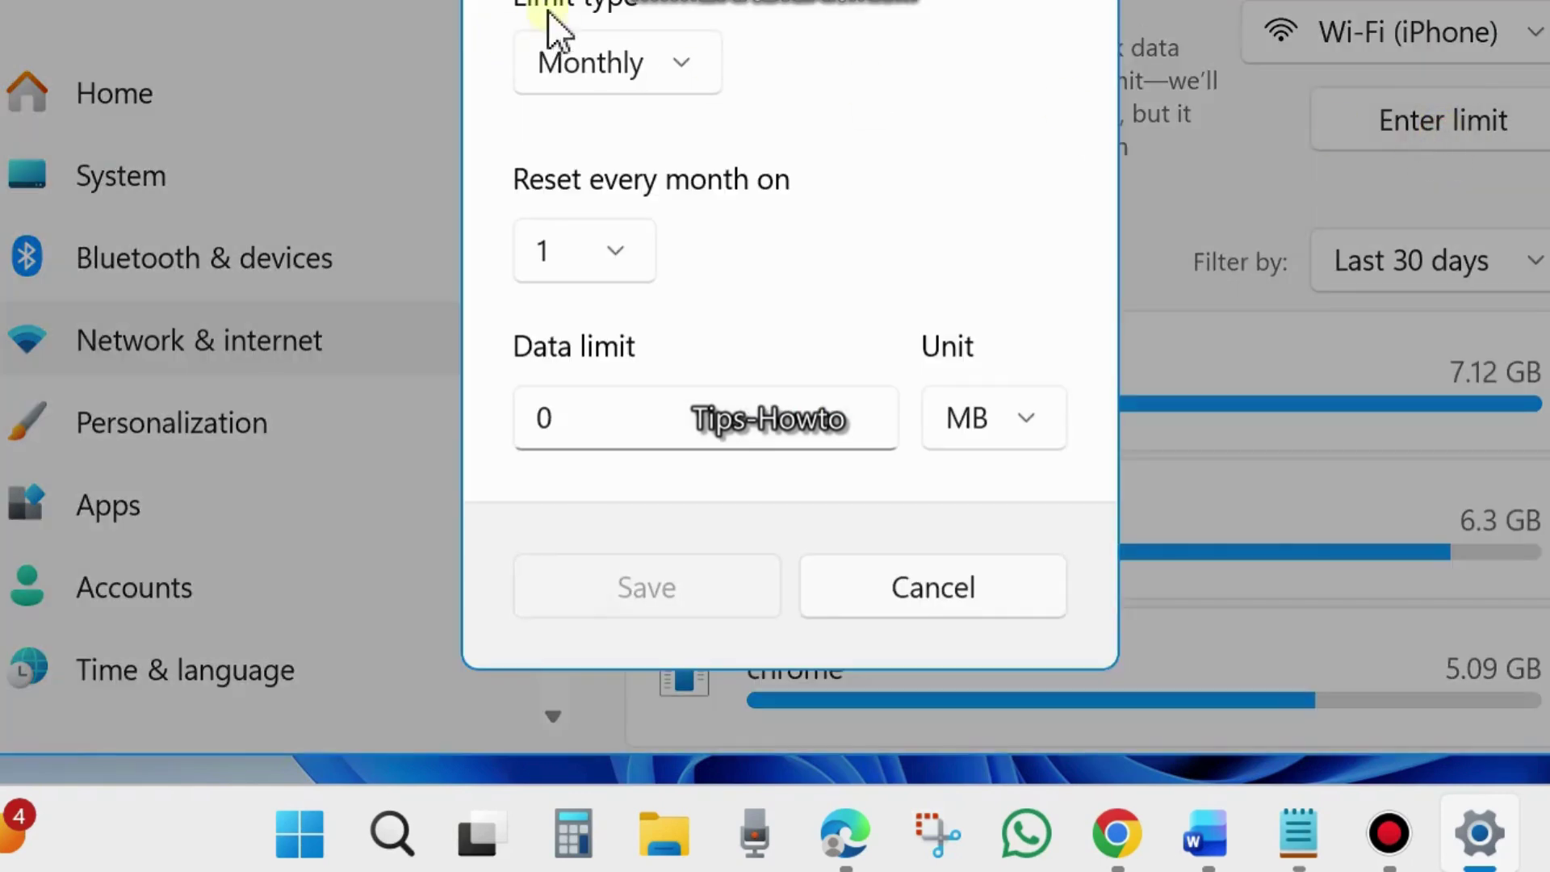
{"action": "left_click", "coordinate": [680, 61]}
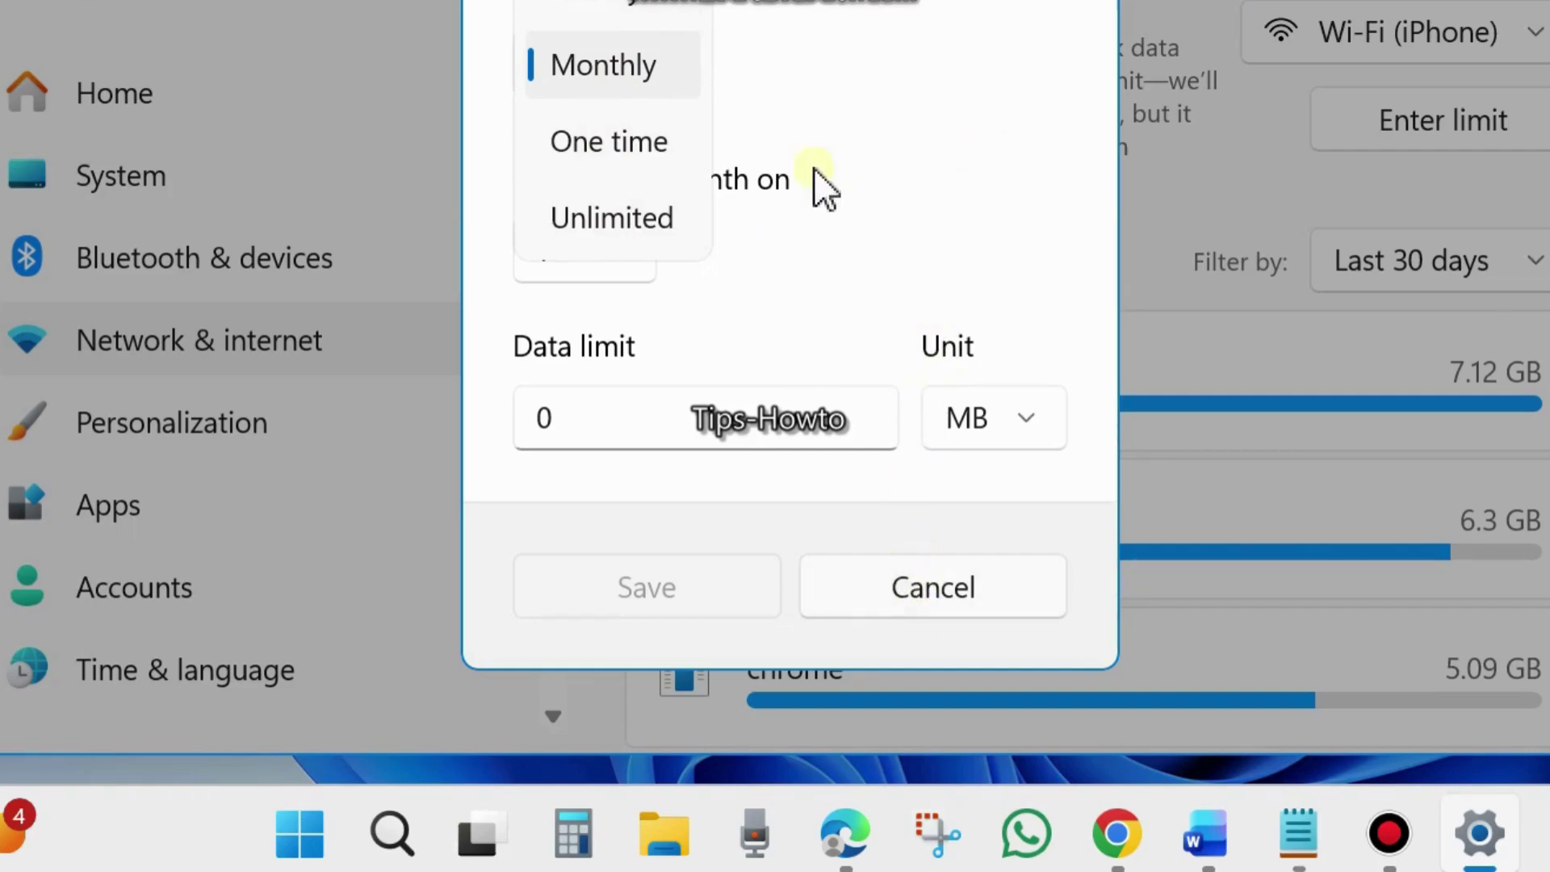
{"action": "left_click", "coordinate": [596, 68]}
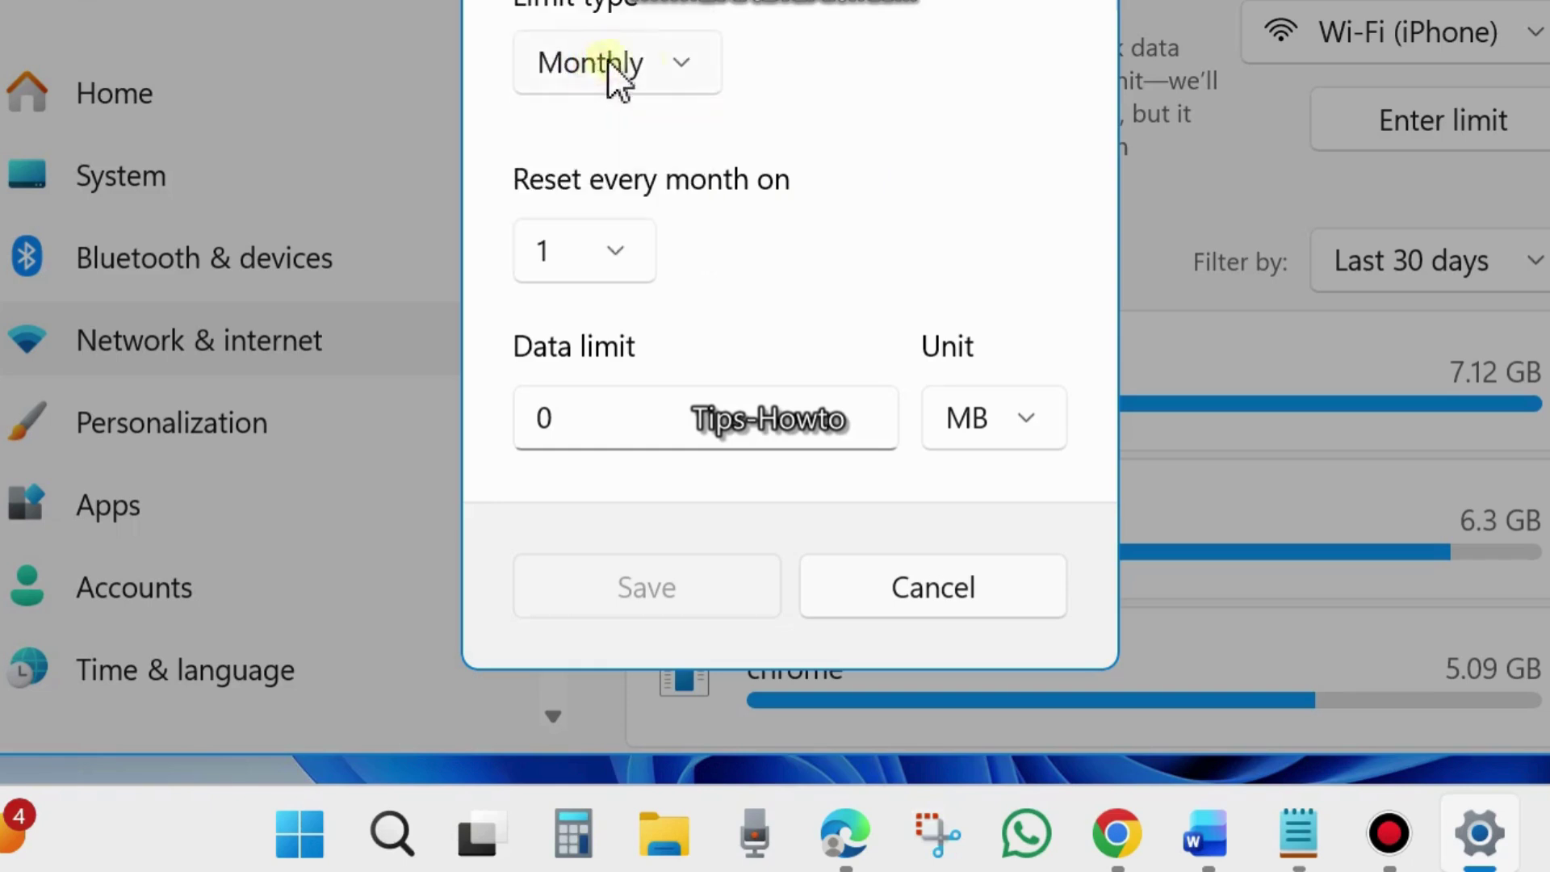
{"action": "left_click", "coordinate": [674, 63]}
{"action": "left_click", "coordinate": [632, 16]}
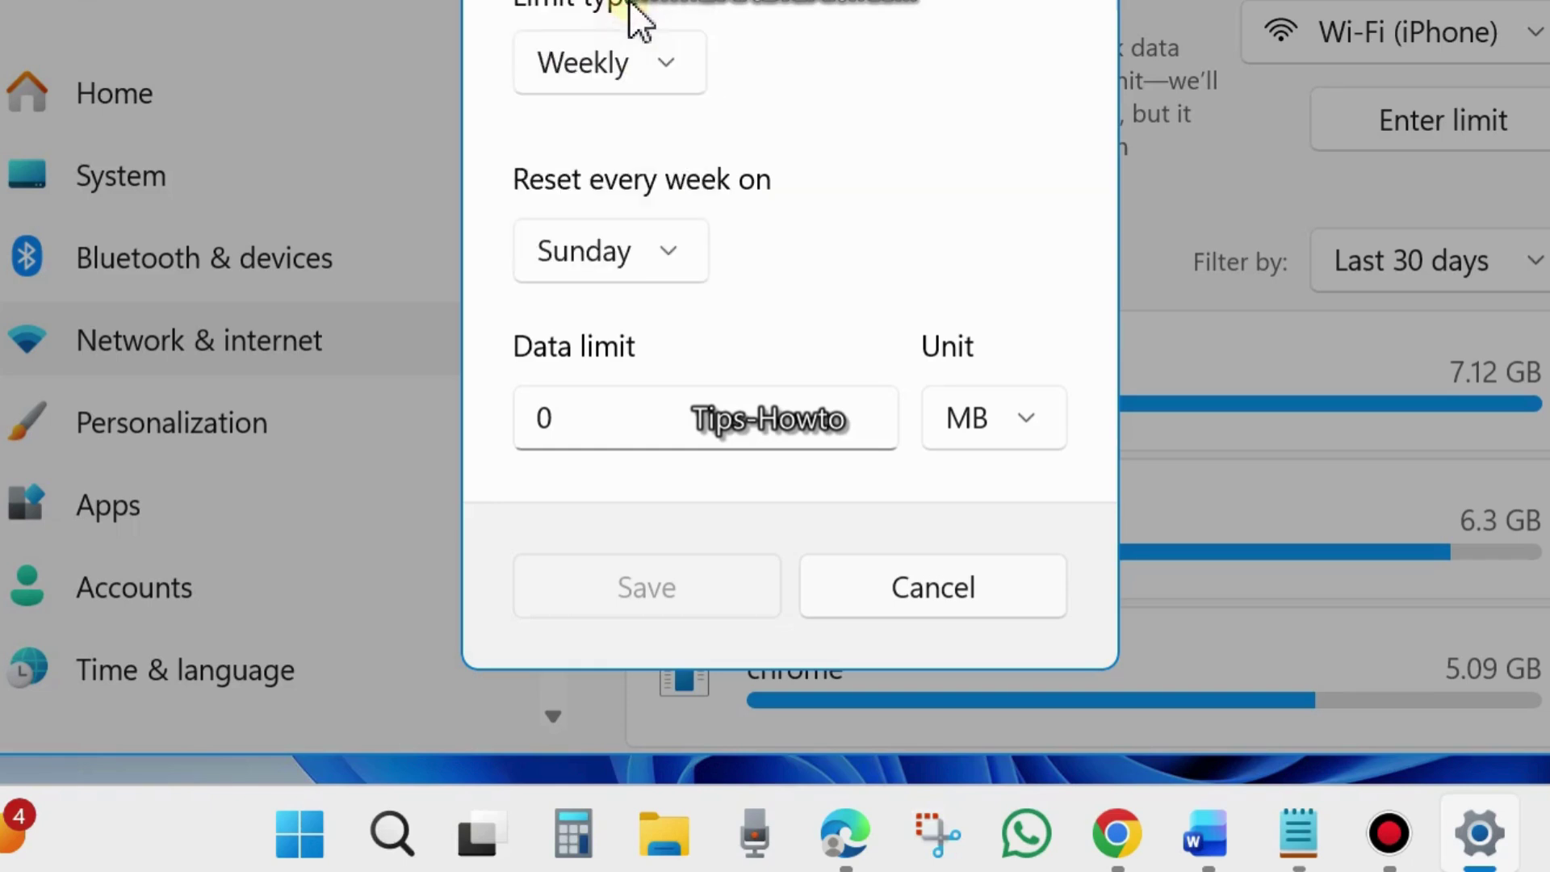
{"action": "left_click", "coordinate": [673, 251]}
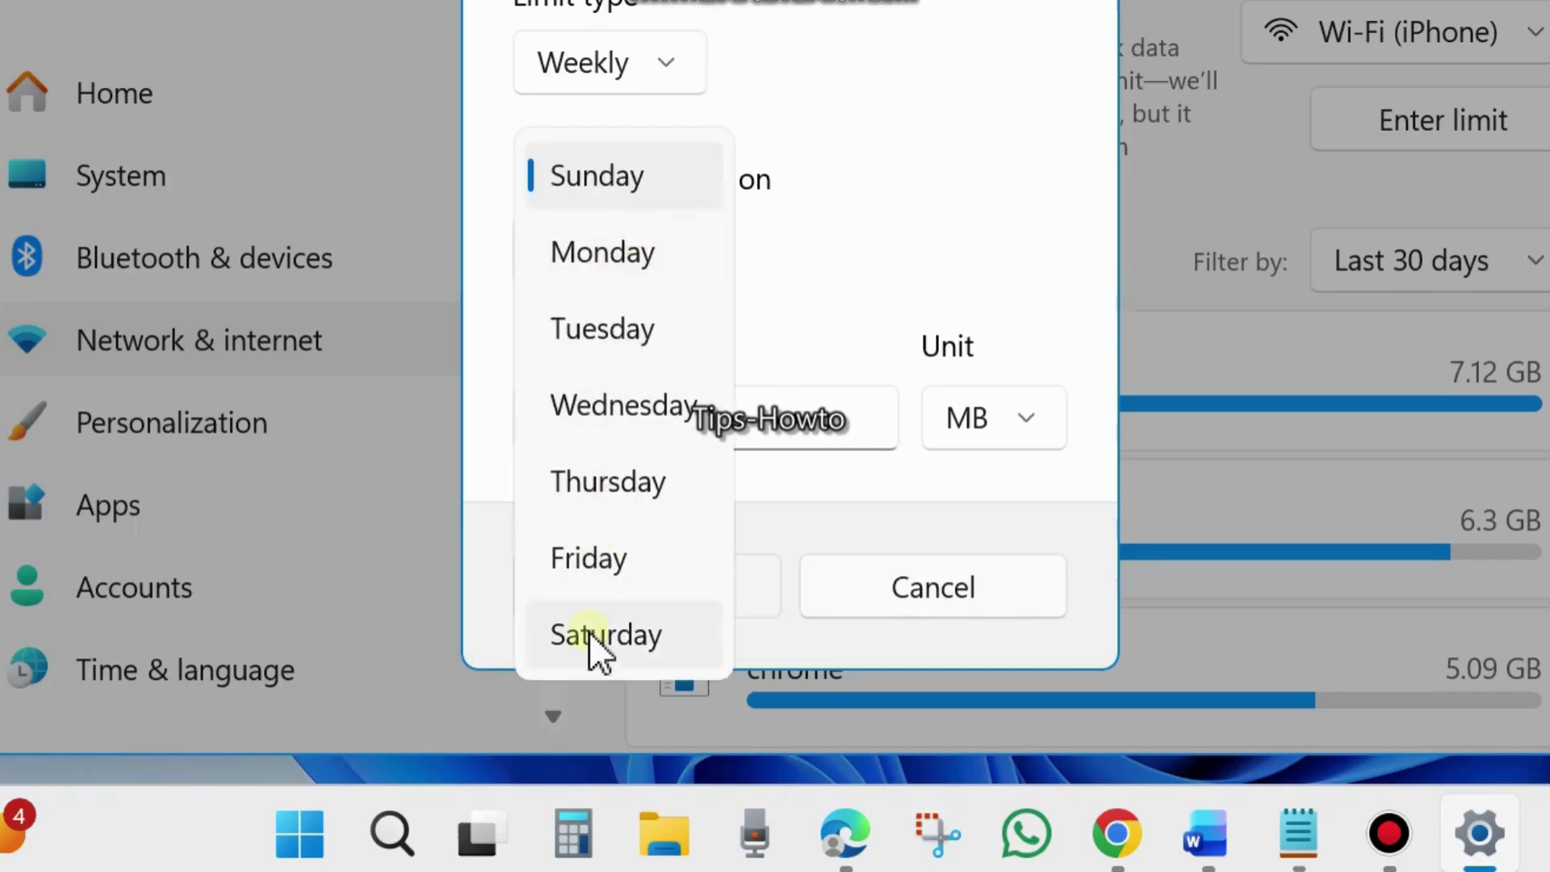
{"action": "left_click", "coordinate": [656, 197]}
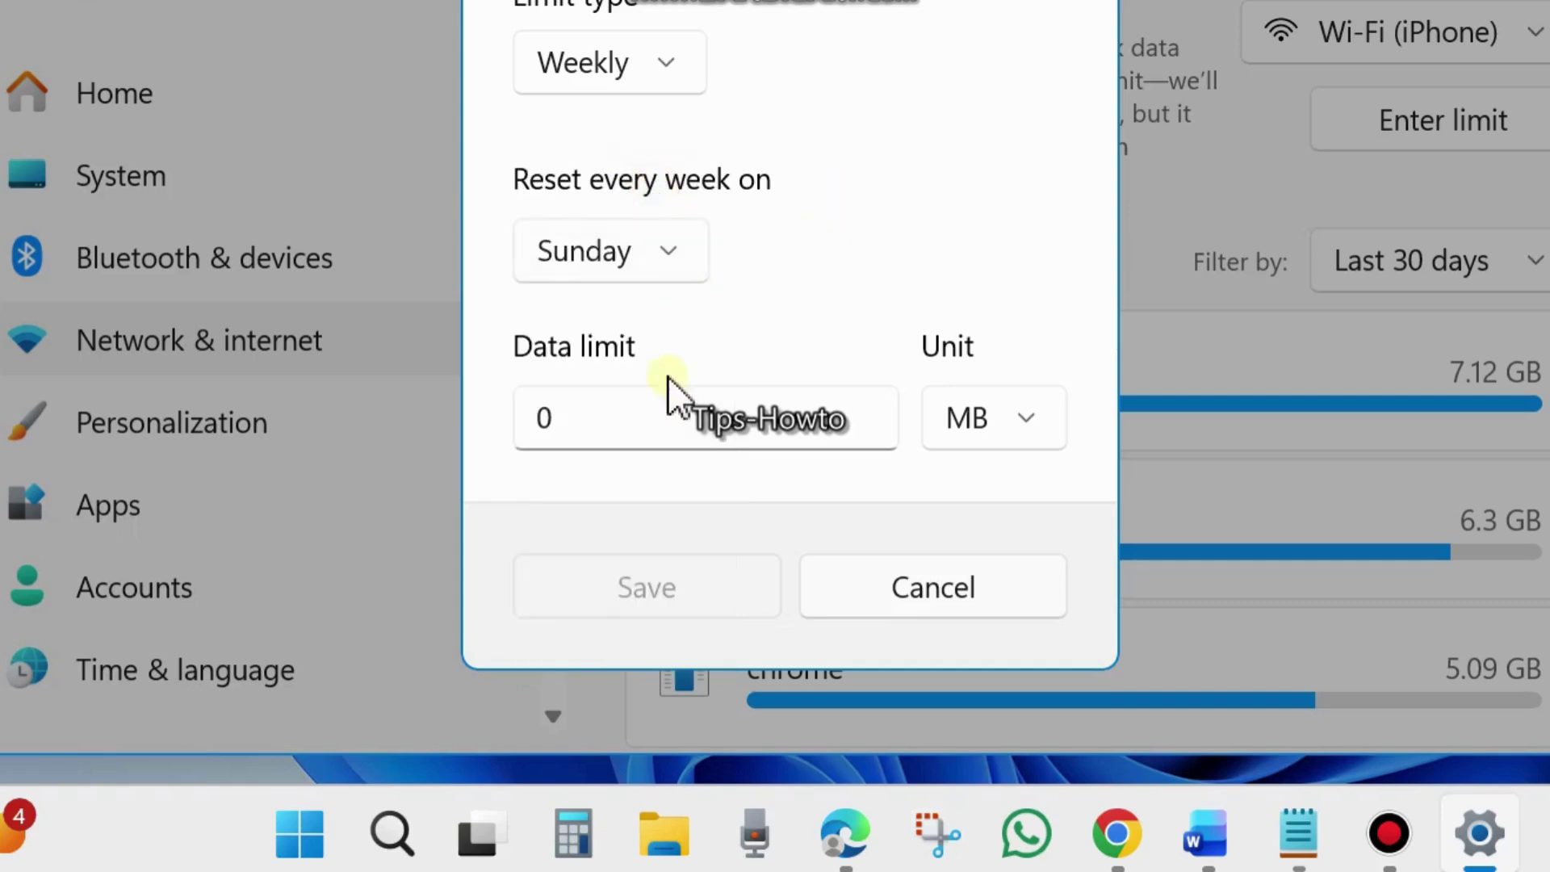
- Enter a data limit of 10 with GB as the unit, and cancel the dialog without saving
{"action": "left_click", "coordinate": [1025, 414]}
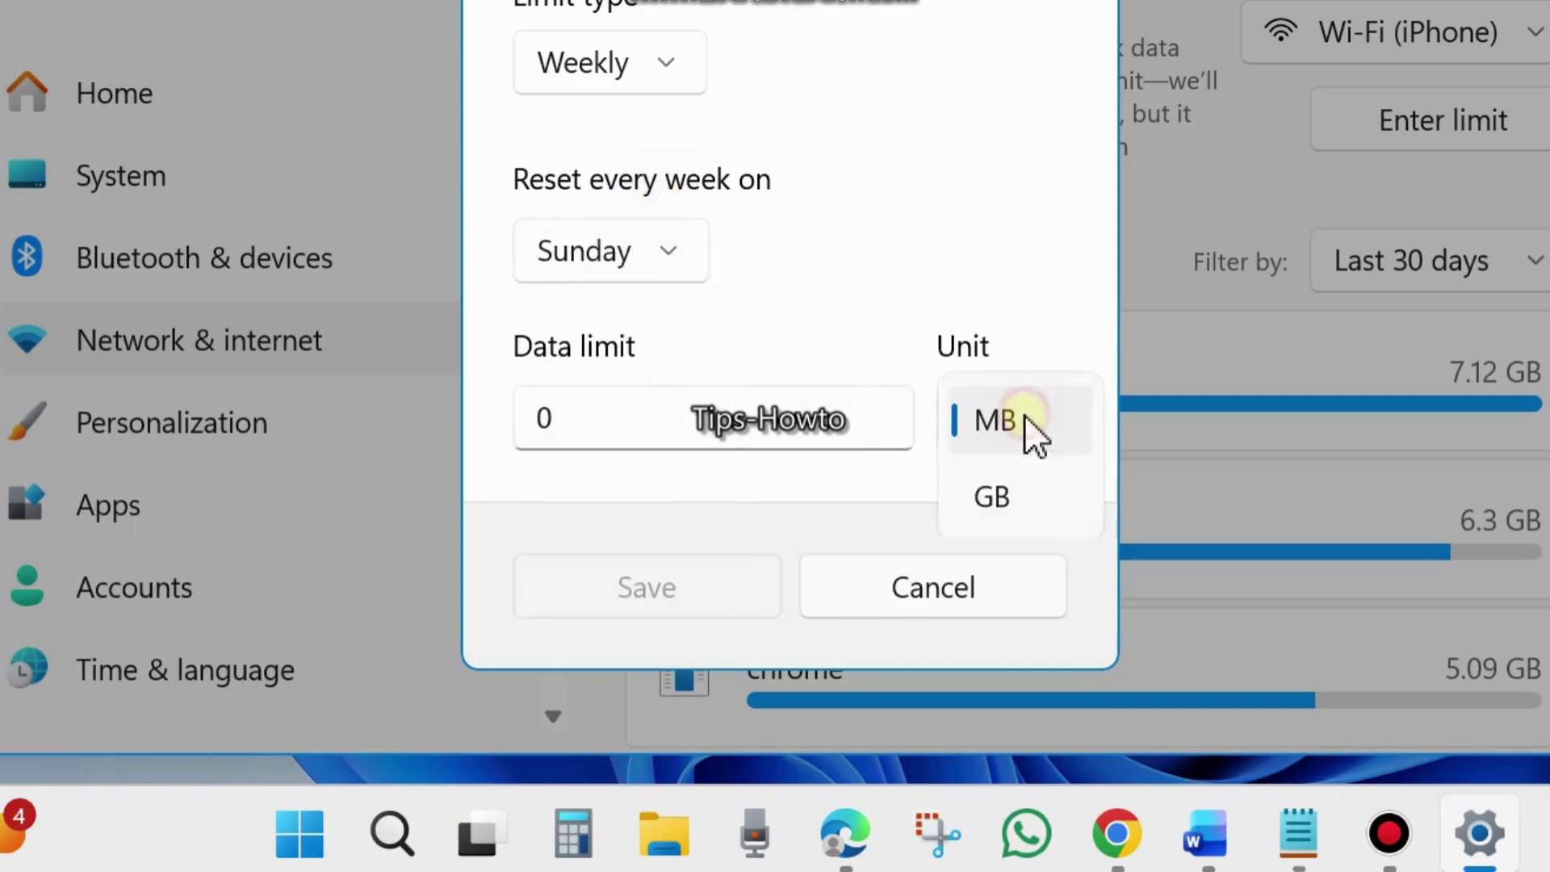
{"action": "left_click", "coordinate": [995, 495]}
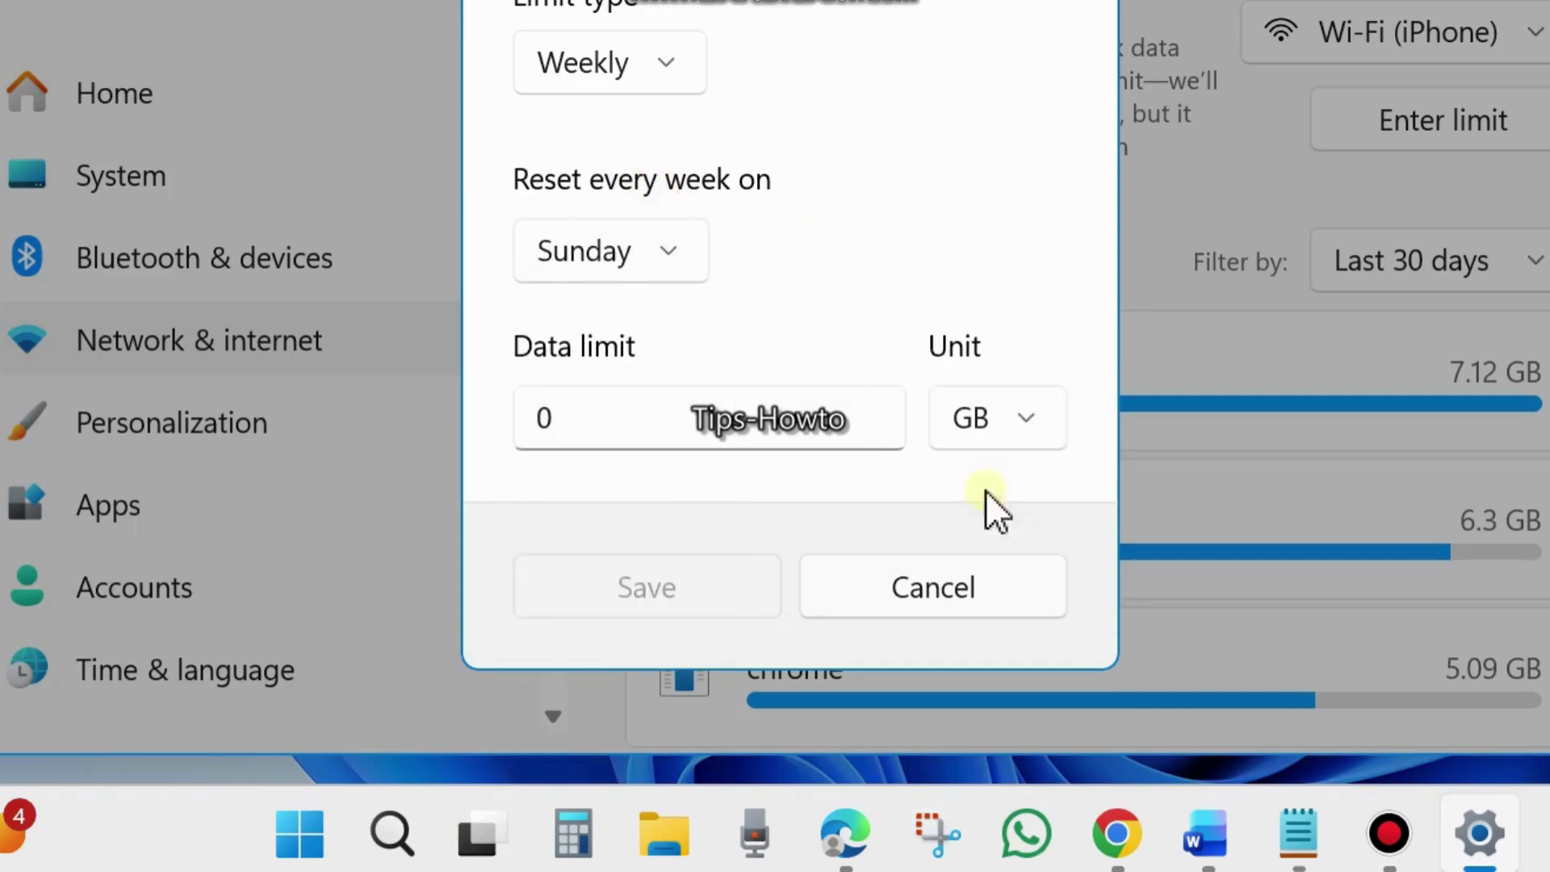
{"action": "left_click", "coordinate": [581, 429]}
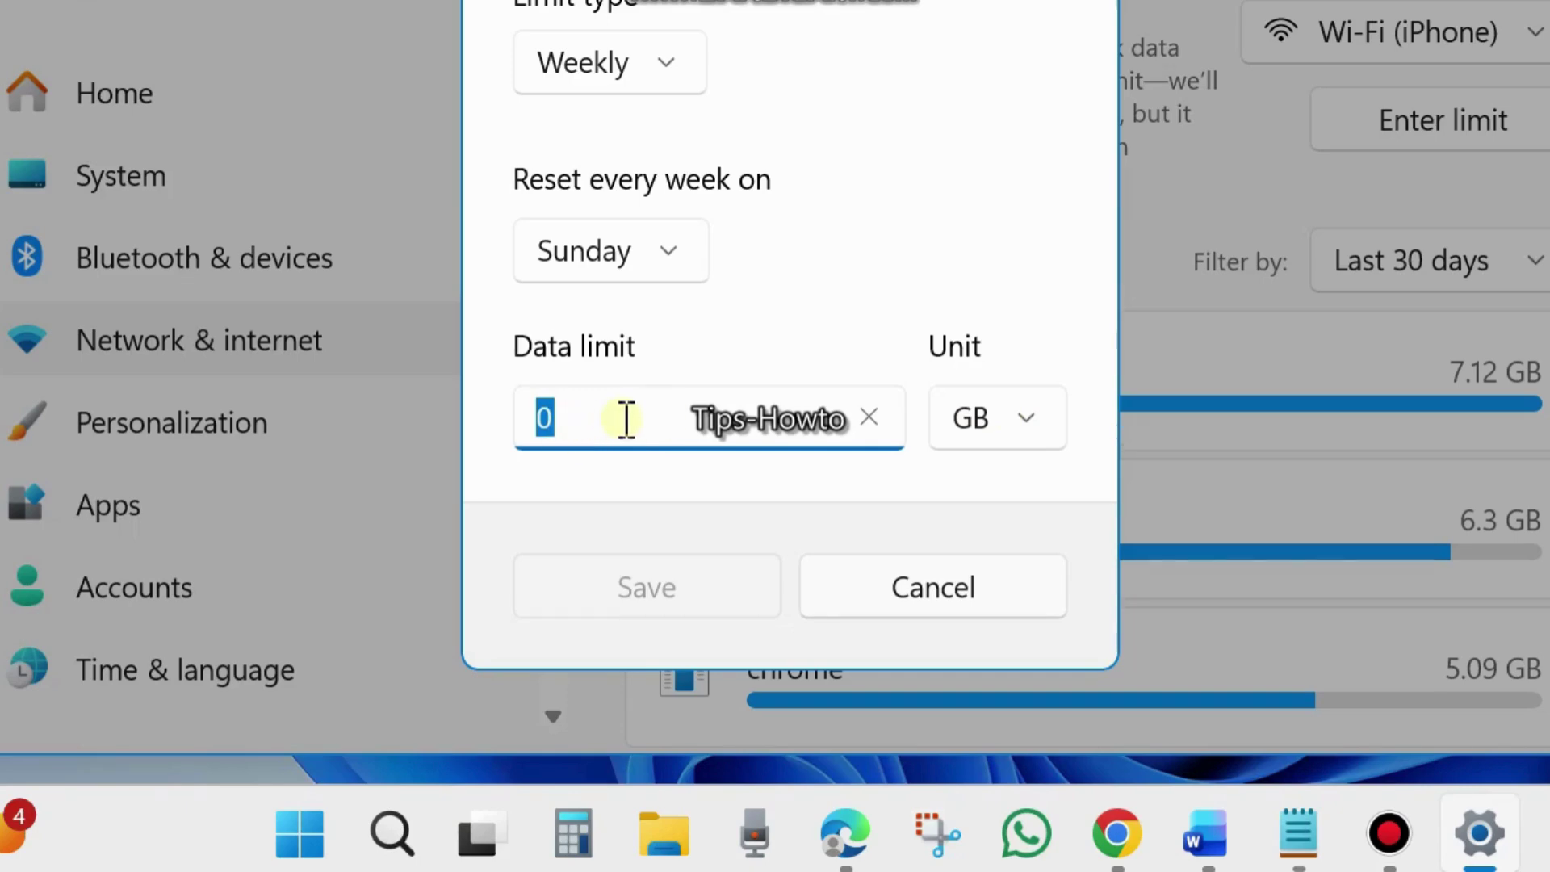
{"action": "type", "text": "1"}
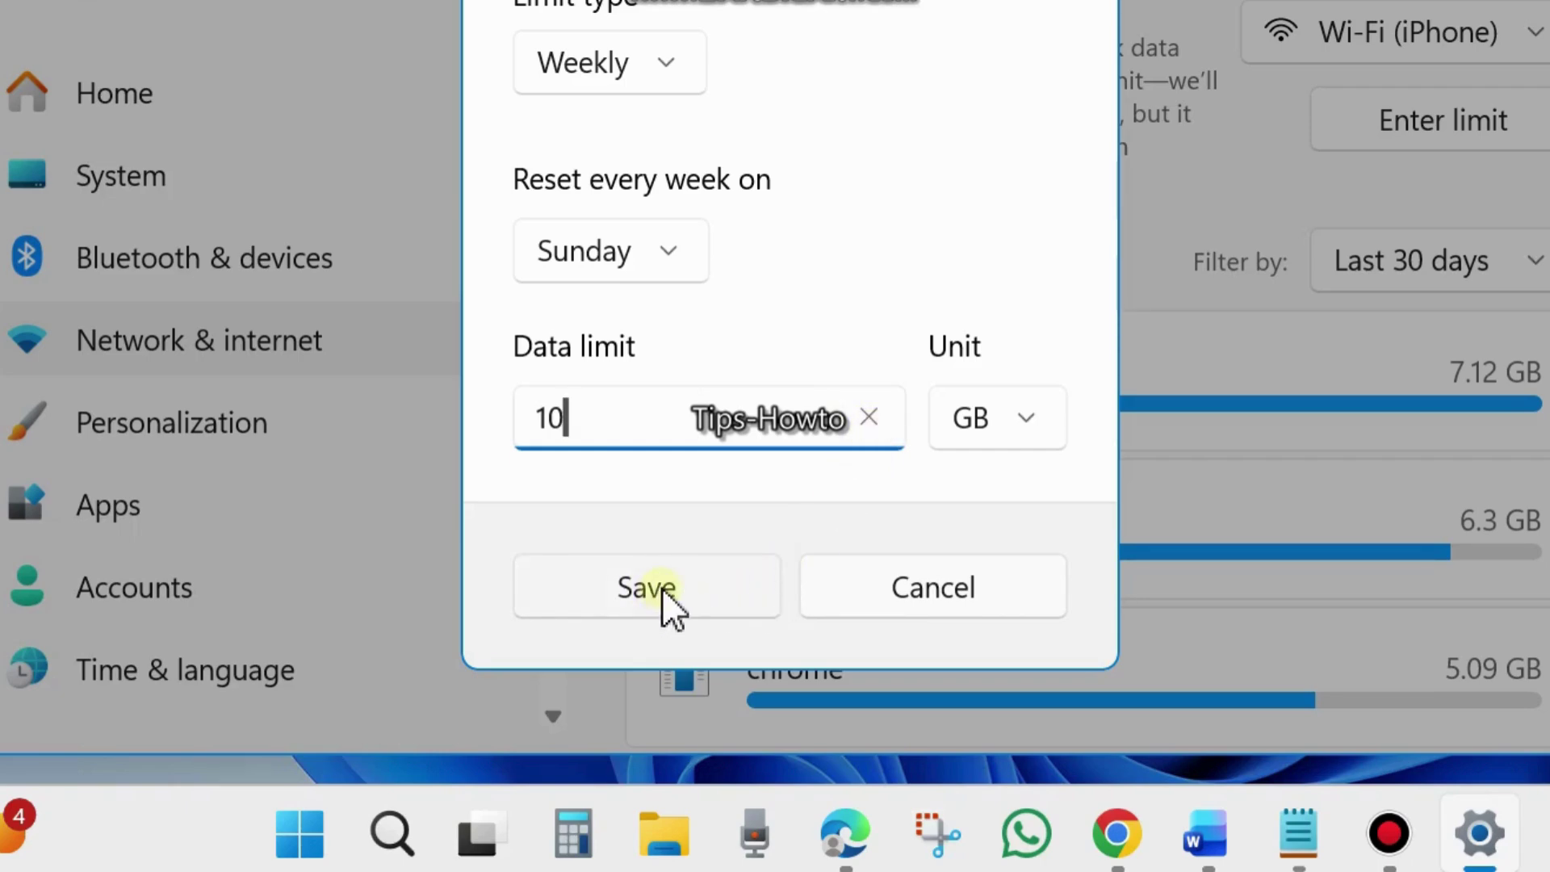
{"action": "left_click", "coordinate": [951, 588]}
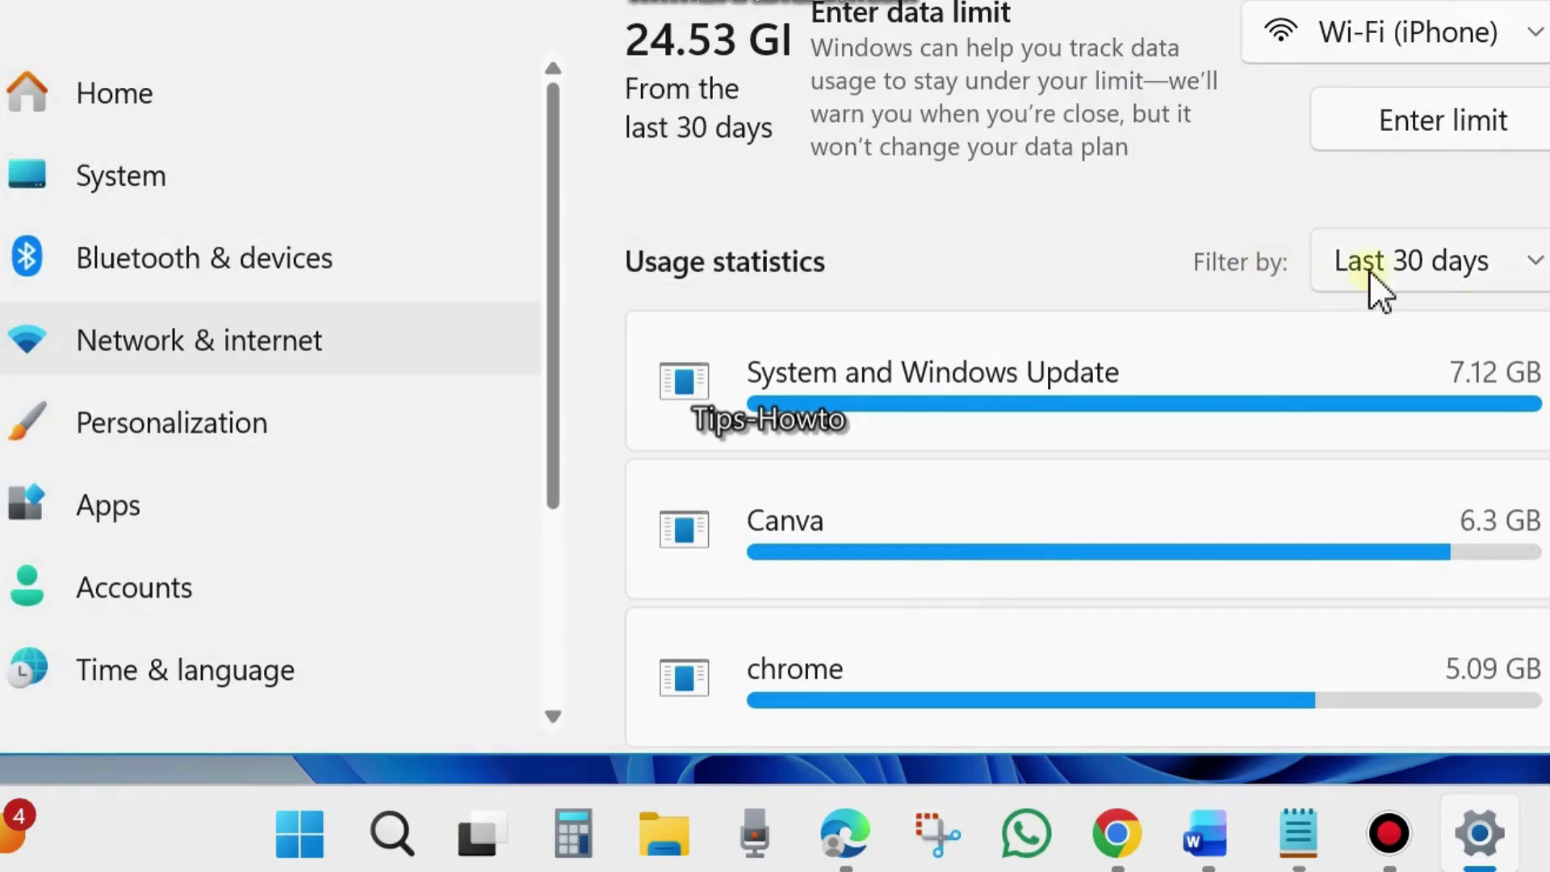
- Filter the usage statistics to the last 24 hours, review the per-app list, and close Settings
{"action": "left_click", "coordinate": [1533, 268]}
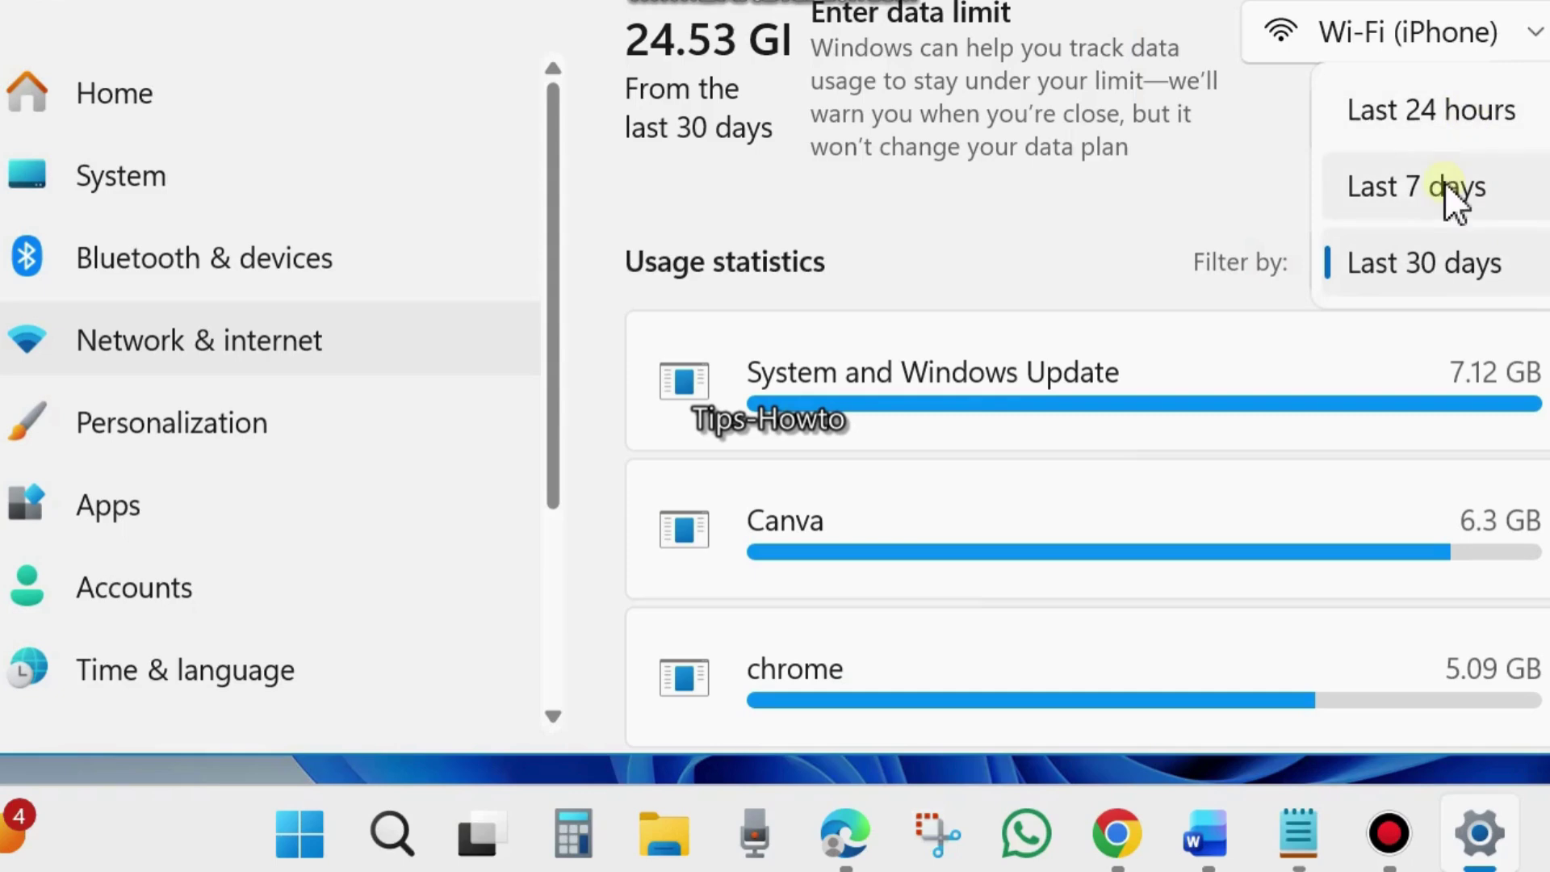
{"action": "left_click", "coordinate": [1445, 118]}
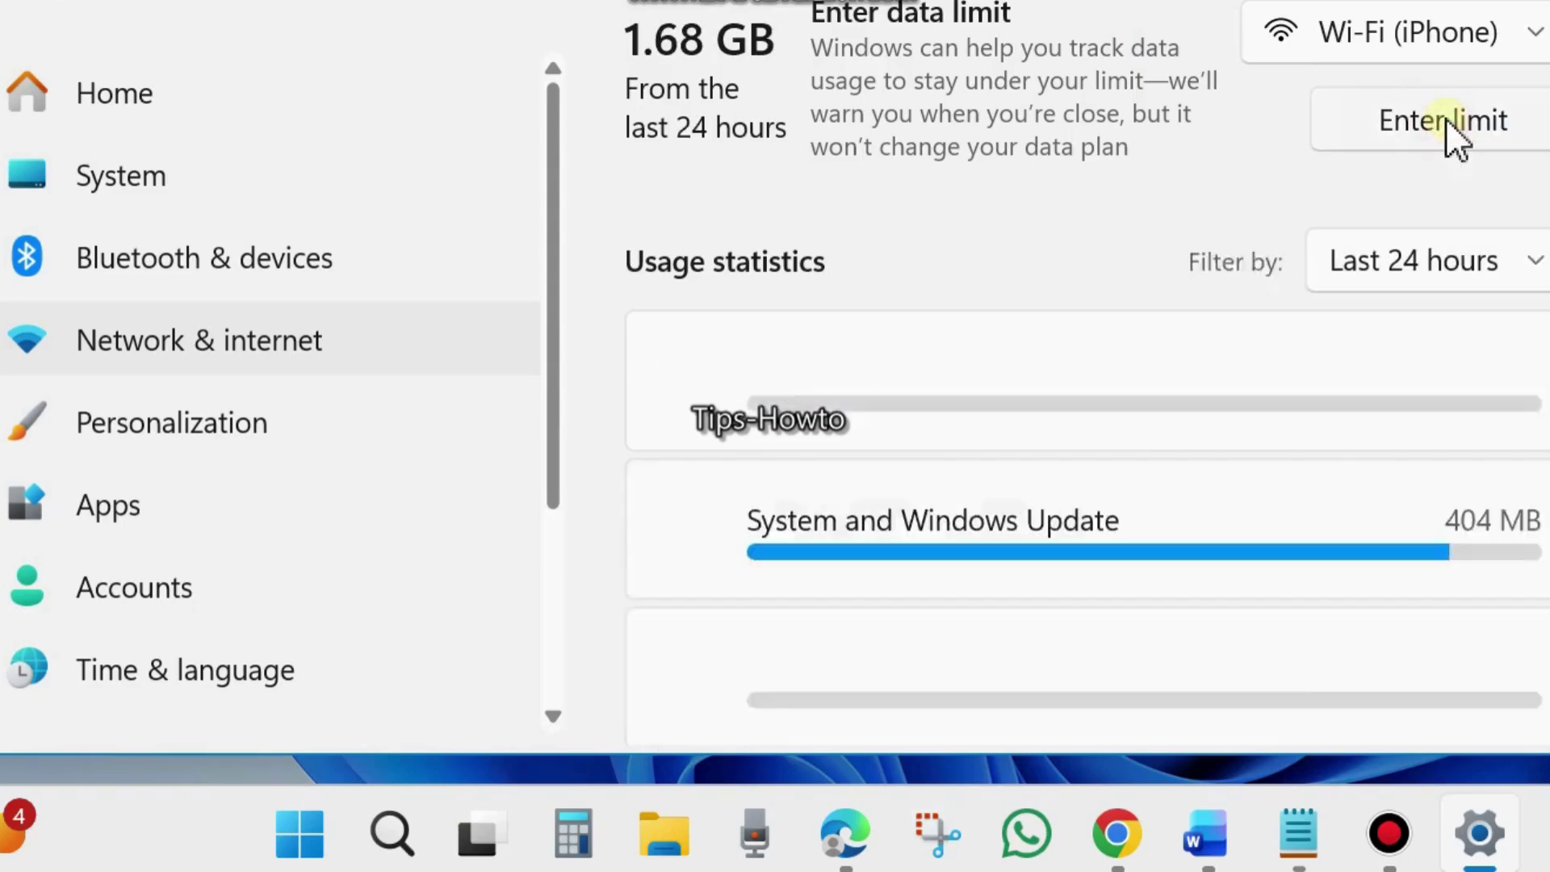
{"action": "scroll", "coordinate": [1205, 448], "scroll_direction": "down", "scroll_amount": 15}
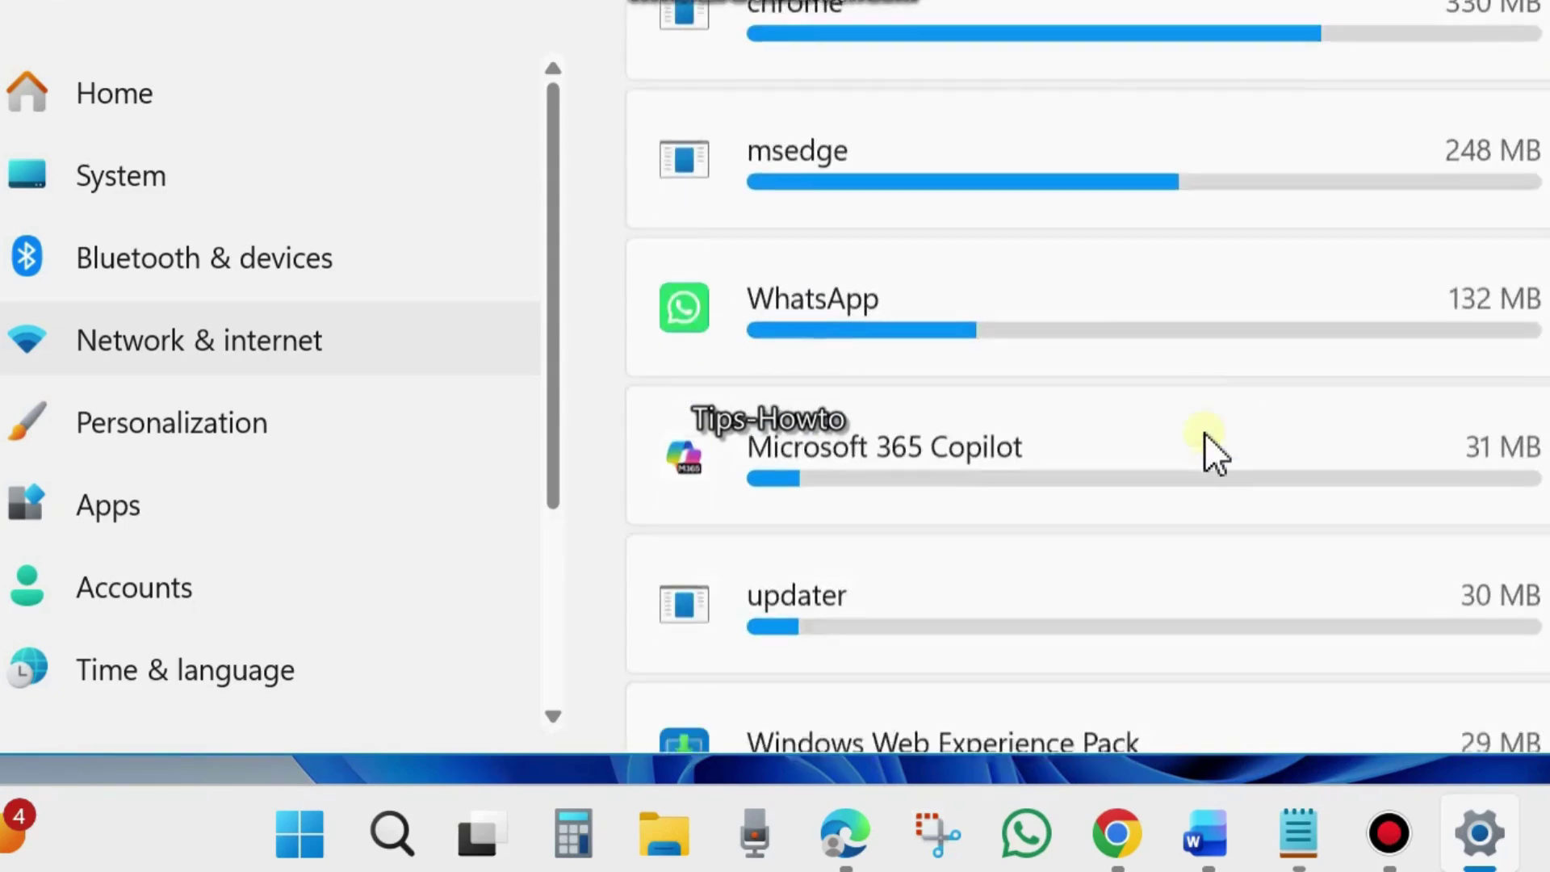
{"action": "scroll", "coordinate": [1204, 442], "scroll_direction": "up", "scroll_amount": 15}
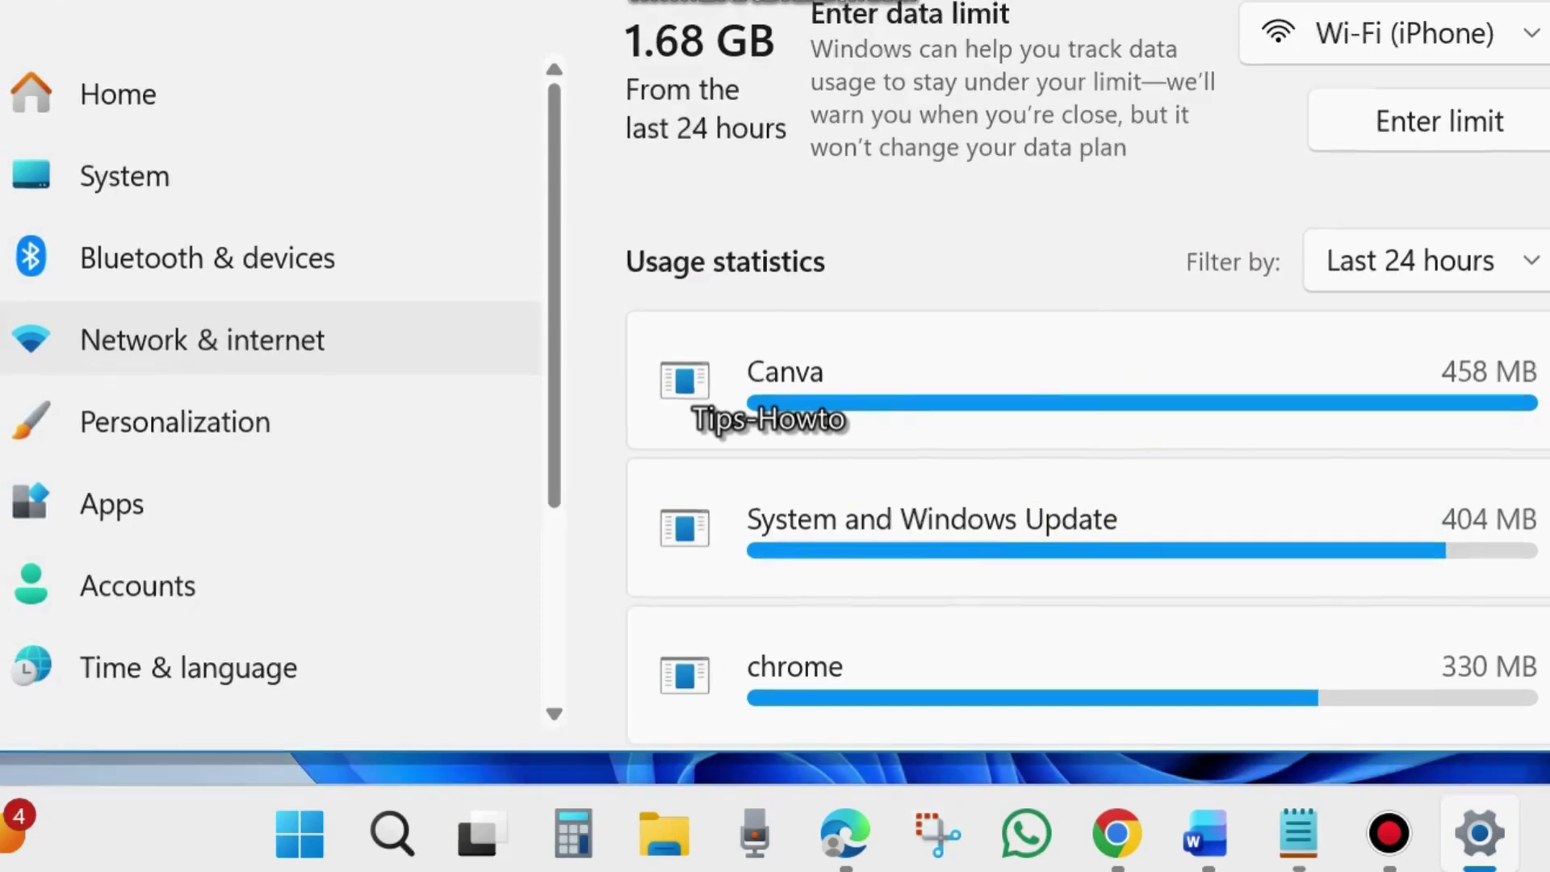
{"action": "key", "text": "alt+F4"}
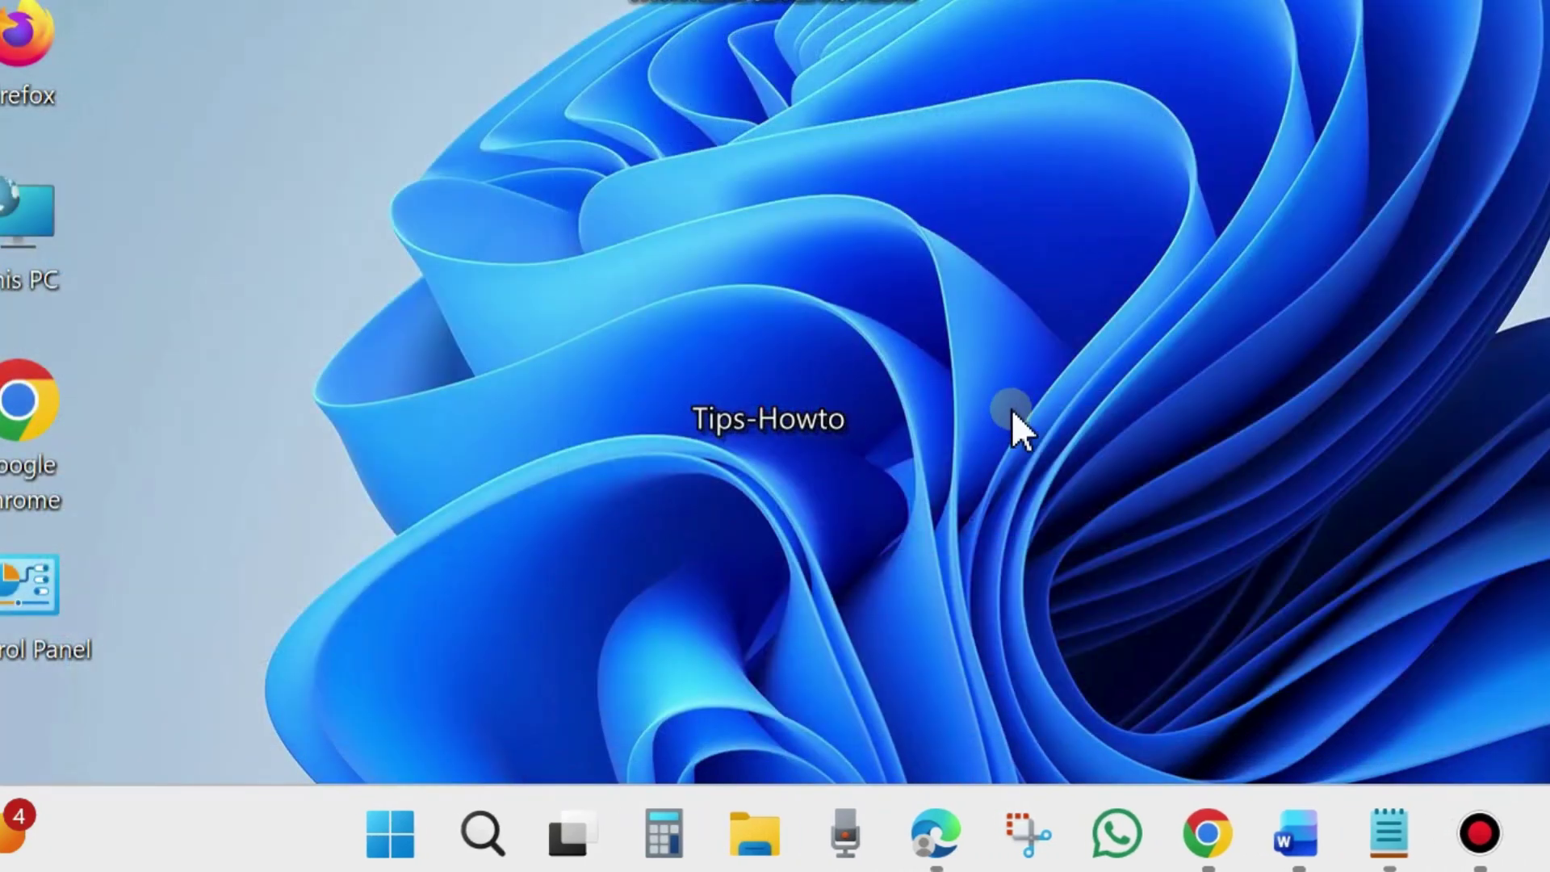
- Switch back to Notepad and read the heading of the open note
{"action": "left_click", "coordinate": [1388, 836]}
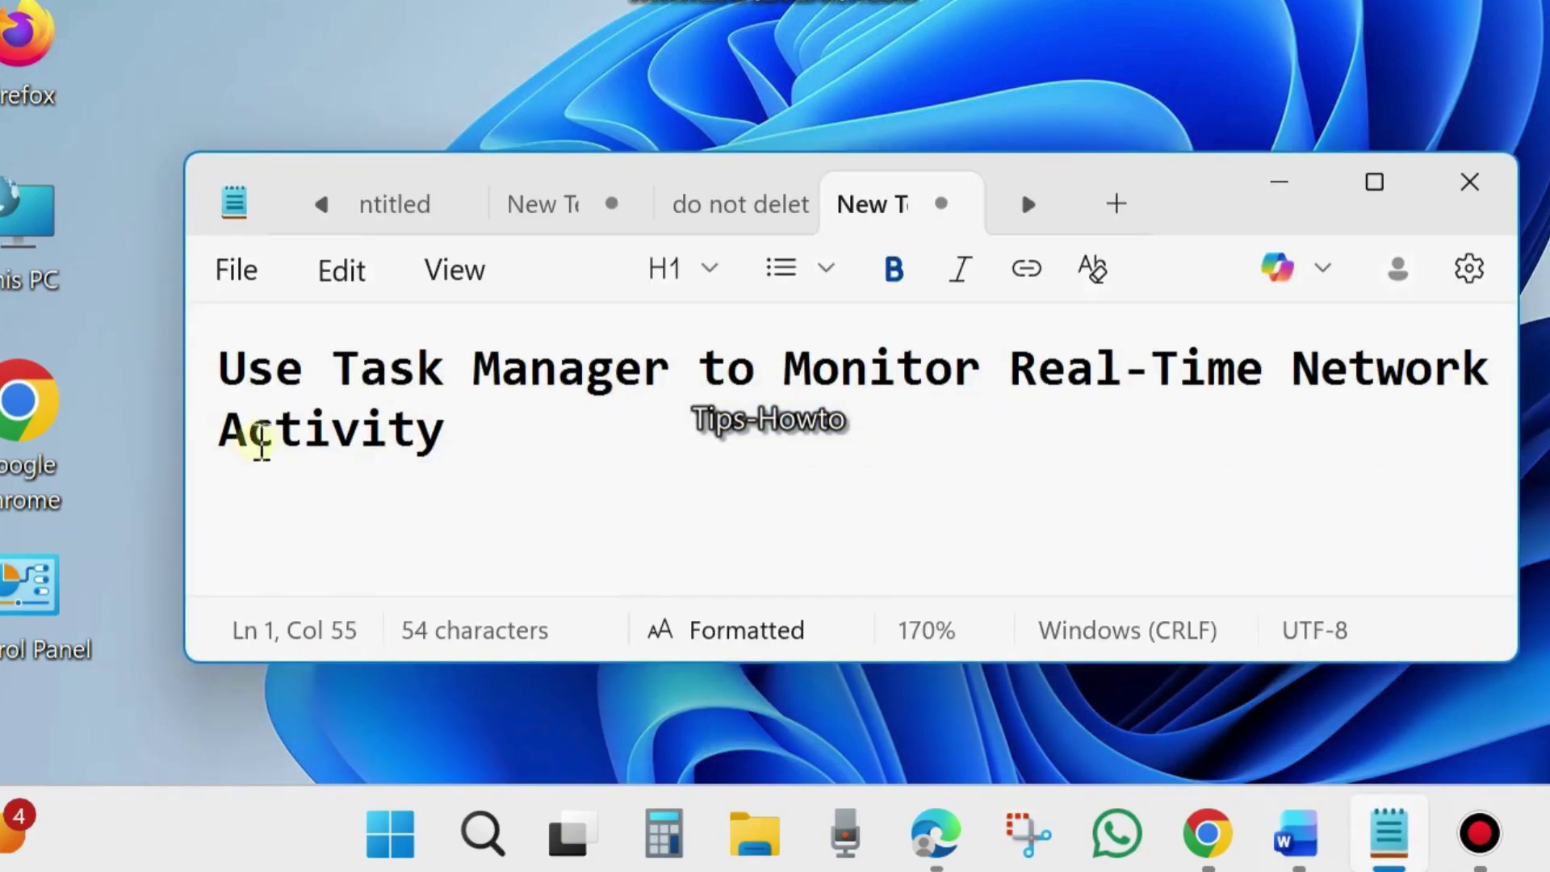
{"action": "left_click_drag", "start_coordinate": [220, 367], "coordinate": [1286, 401]}
{"action": "left_click", "coordinate": [1017, 440]}
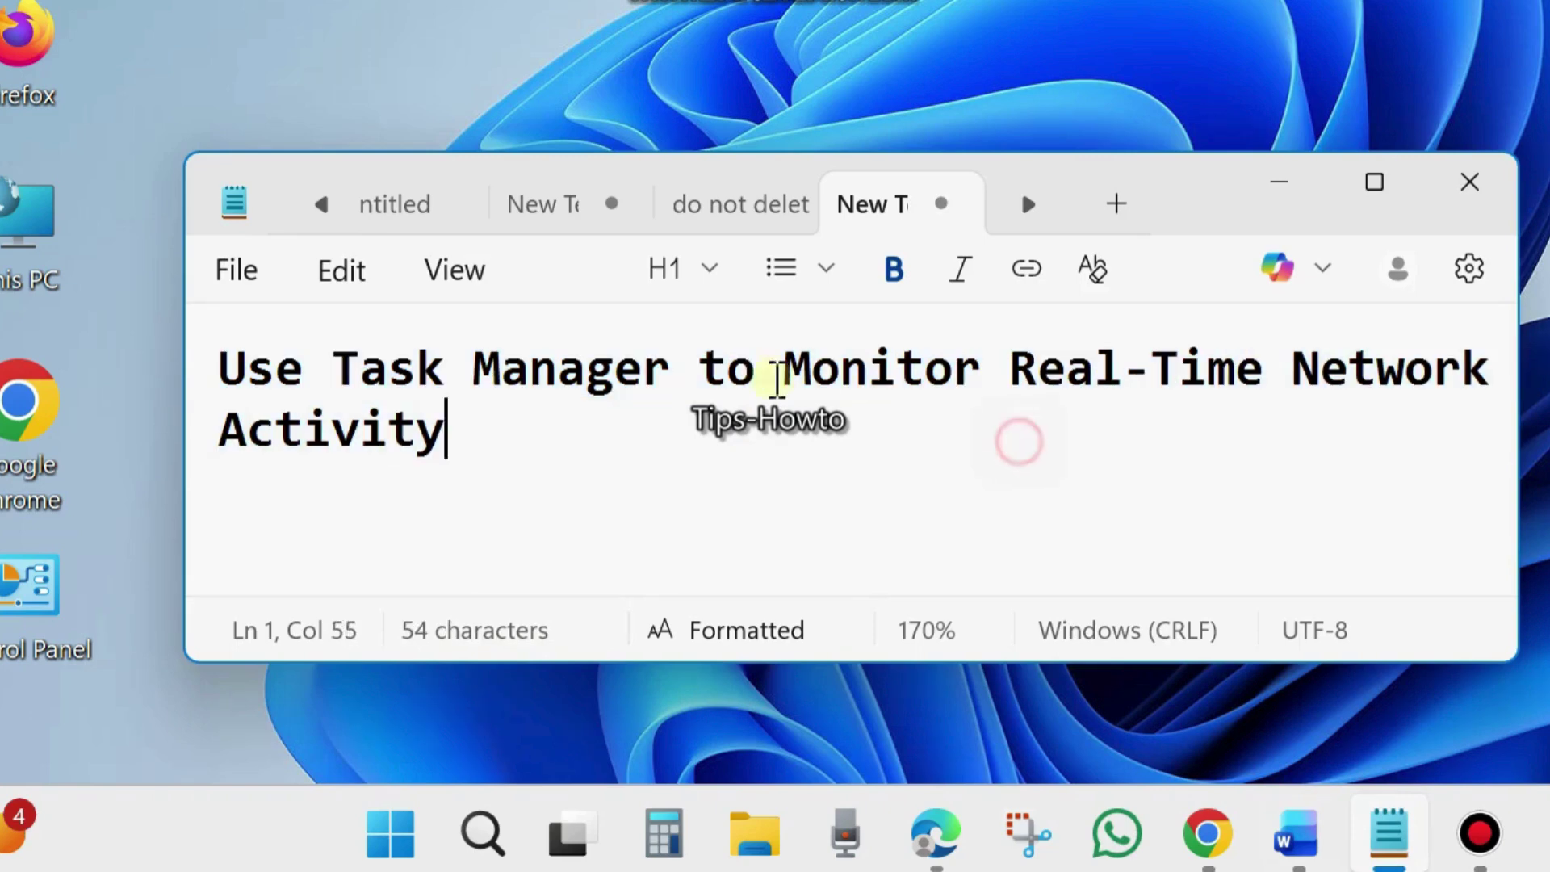
- Highlight "Monitor" and "Real-Time Network Activity" in the note's heading, clear the selection, and minimize Notepad
{"action": "left_click_drag", "start_coordinate": [782, 360], "coordinate": [879, 460]}
{"action": "left_click", "coordinate": [1030, 416]}
{"action": "left_click_drag", "start_coordinate": [1006, 363], "coordinate": [1408, 415]}
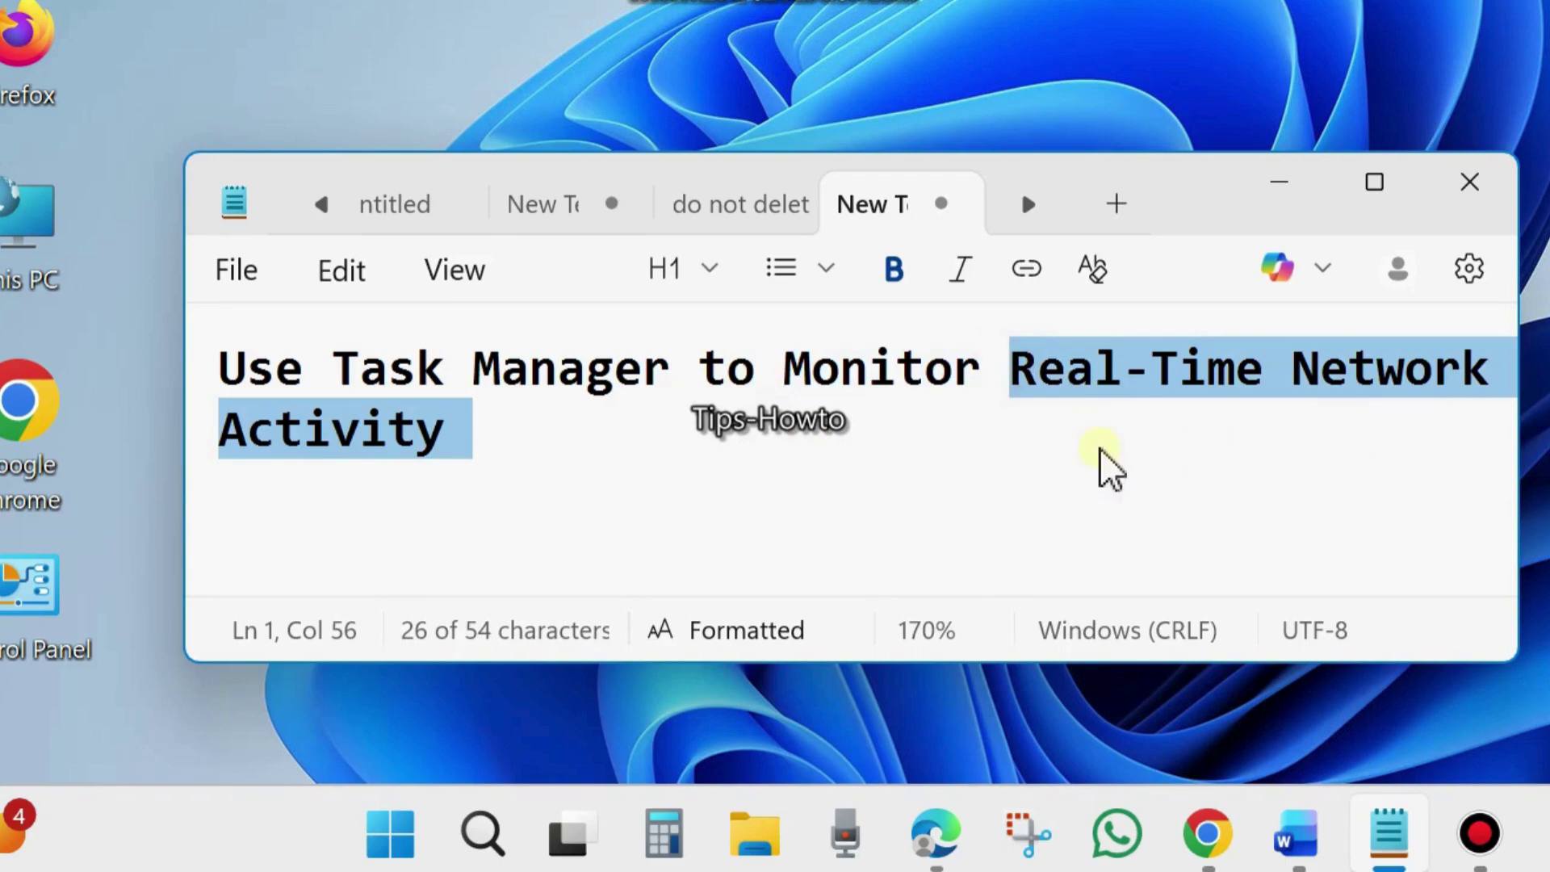
{"action": "left_click", "coordinate": [942, 448]}
{"action": "left_click", "coordinate": [1279, 182]}
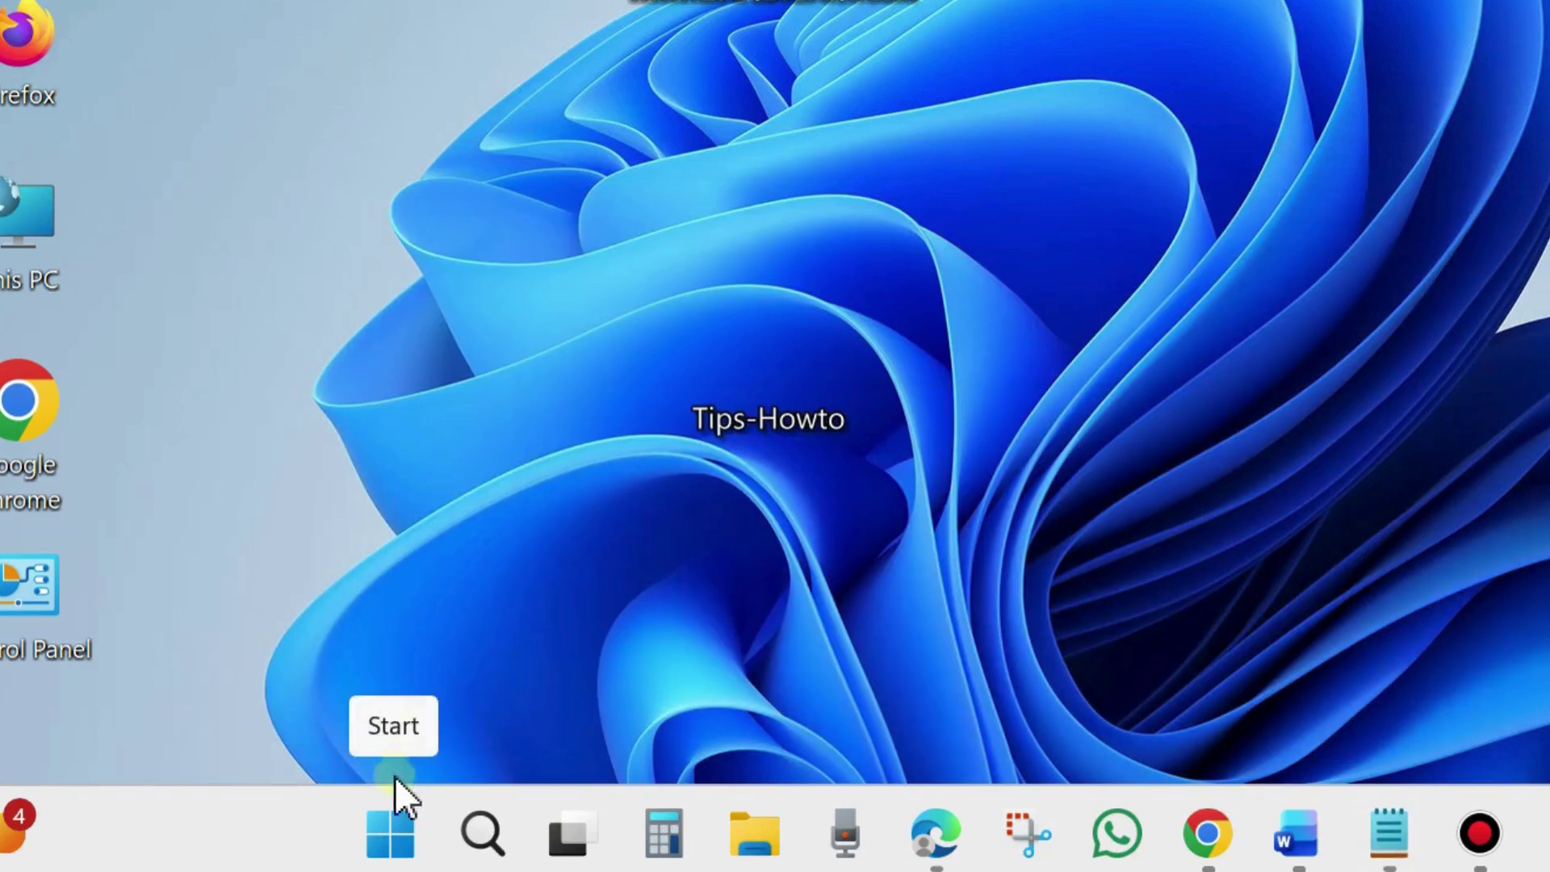
- Launch Task Manager and show its Performance page
{"action": "right_click", "coordinate": [389, 840]}
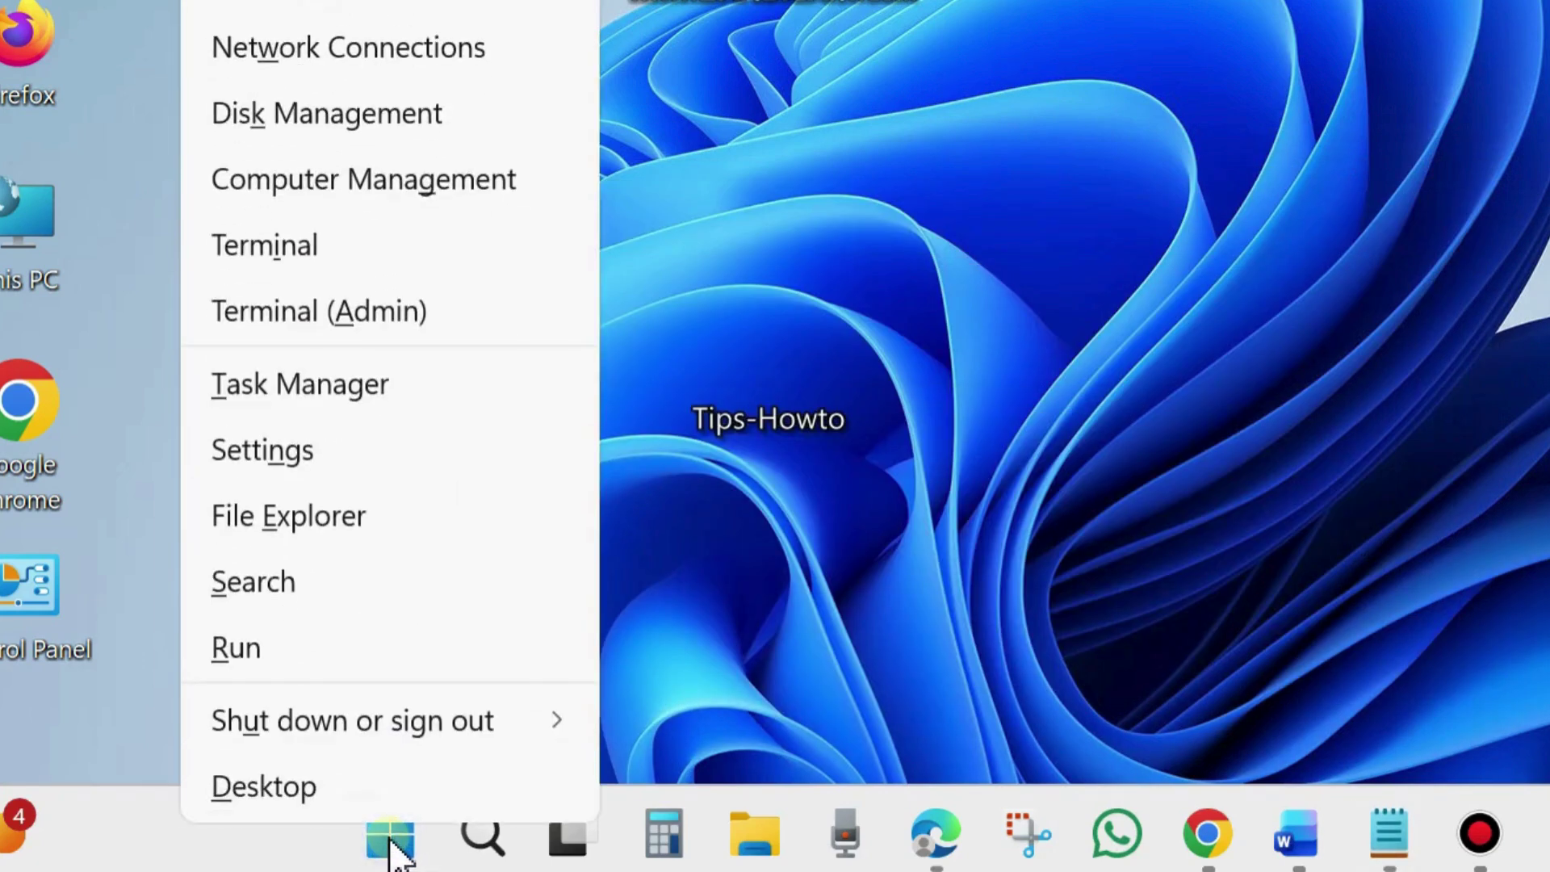
{"action": "left_click", "coordinate": [297, 394]}
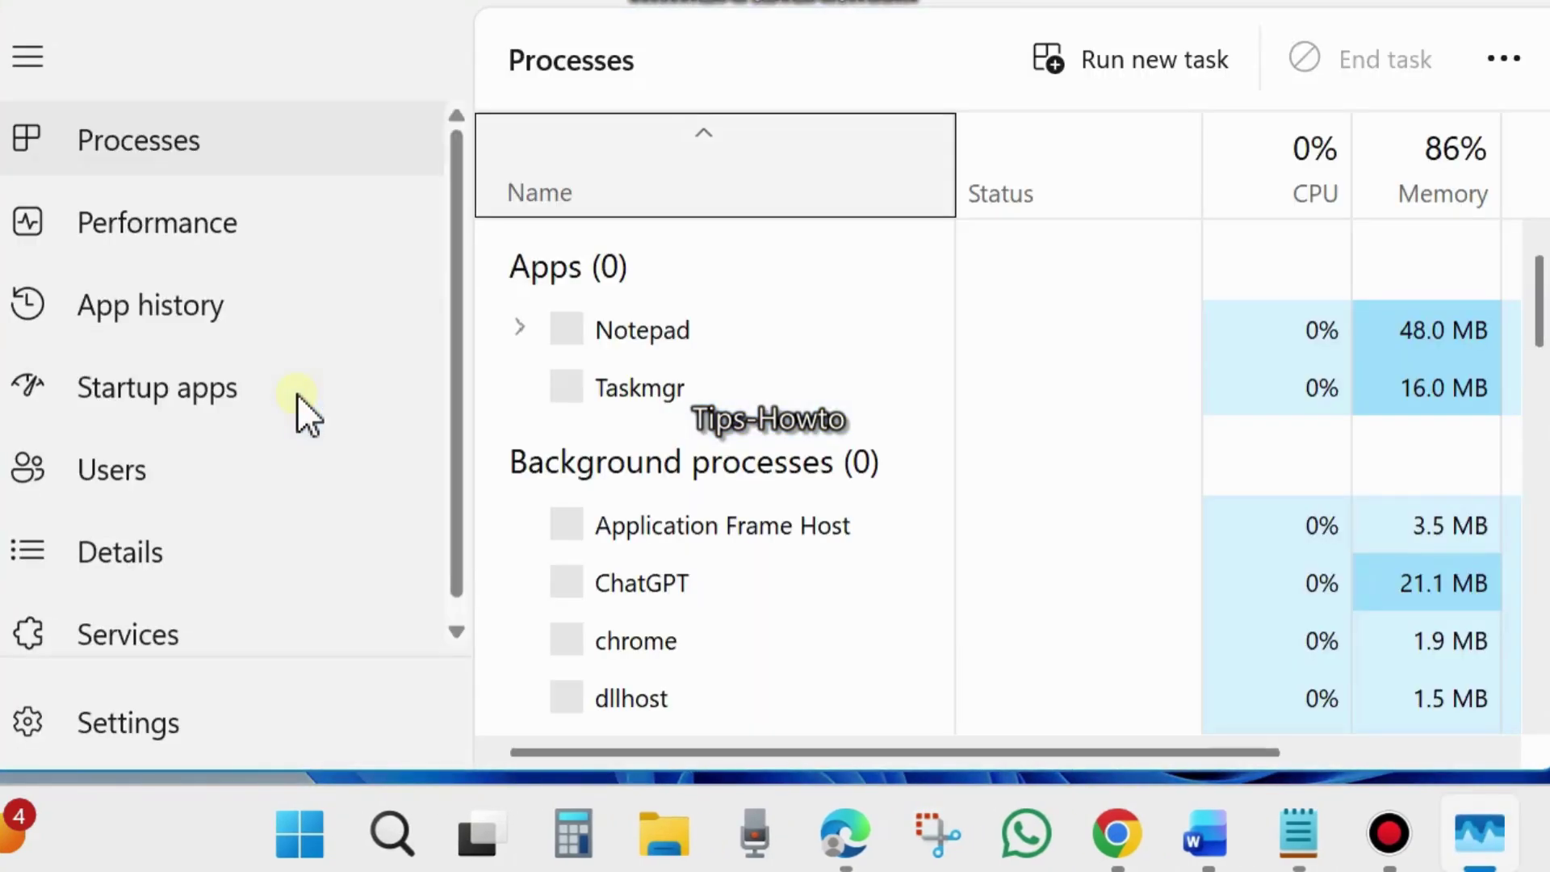
{"action": "left_click", "coordinate": [129, 234]}
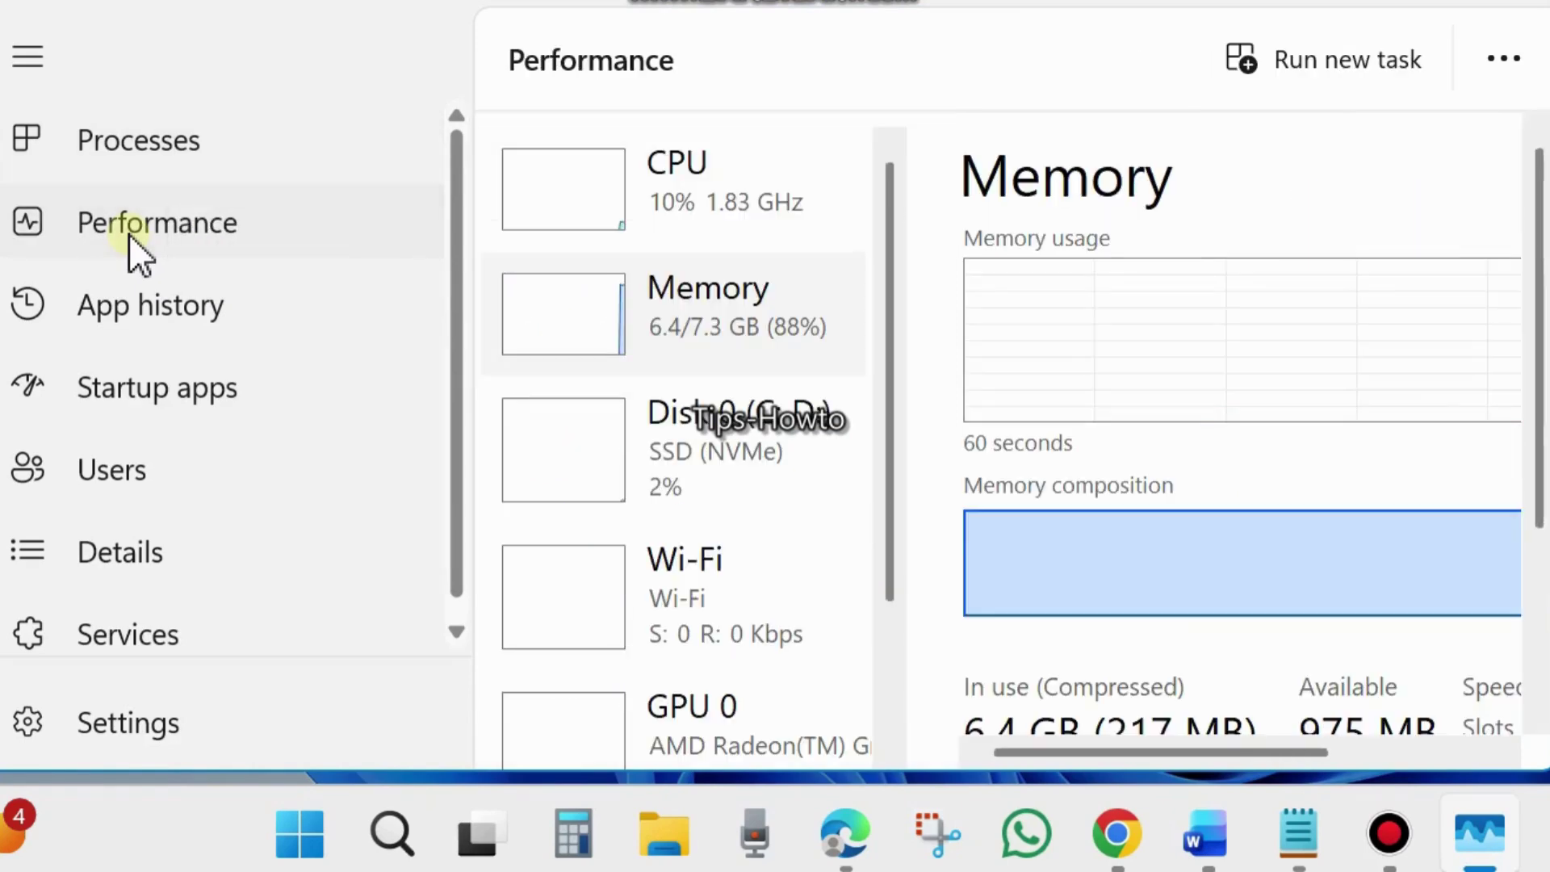
- Look through the performance resource list and display the Wi-Fi throughput graph
{"action": "scroll", "coordinate": [837, 586], "scroll_direction": "down", "scroll_amount": 1}
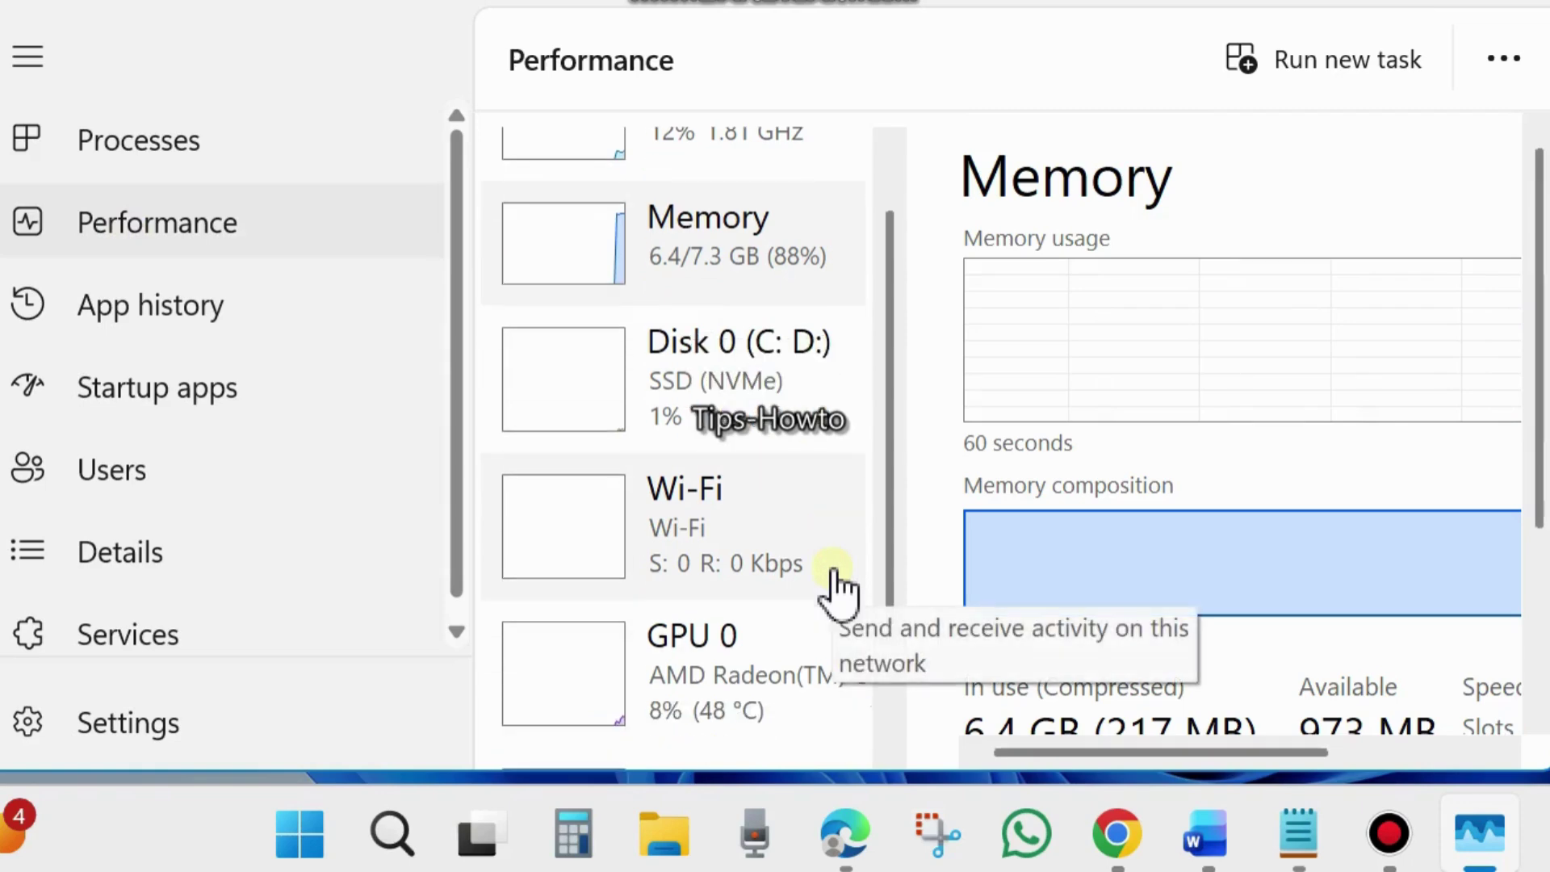
{"action": "scroll", "coordinate": [775, 541], "scroll_direction": "down", "scroll_amount": 1}
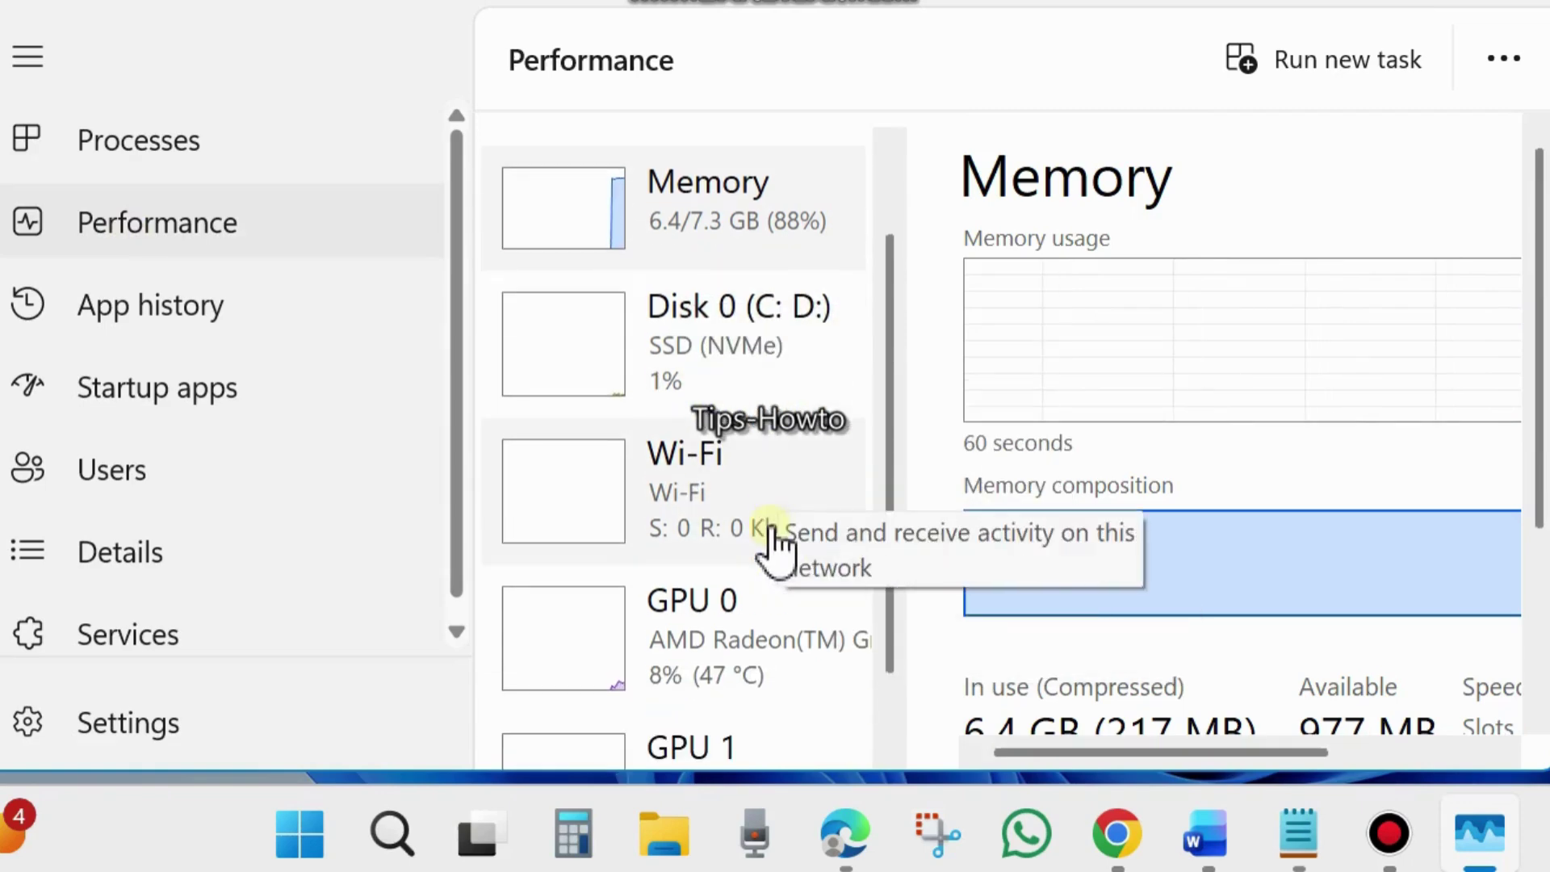
{"action": "scroll", "coordinate": [787, 643], "scroll_direction": "down", "scroll_amount": 1}
{"action": "scroll", "coordinate": [734, 610], "scroll_direction": "up", "scroll_amount": 1}
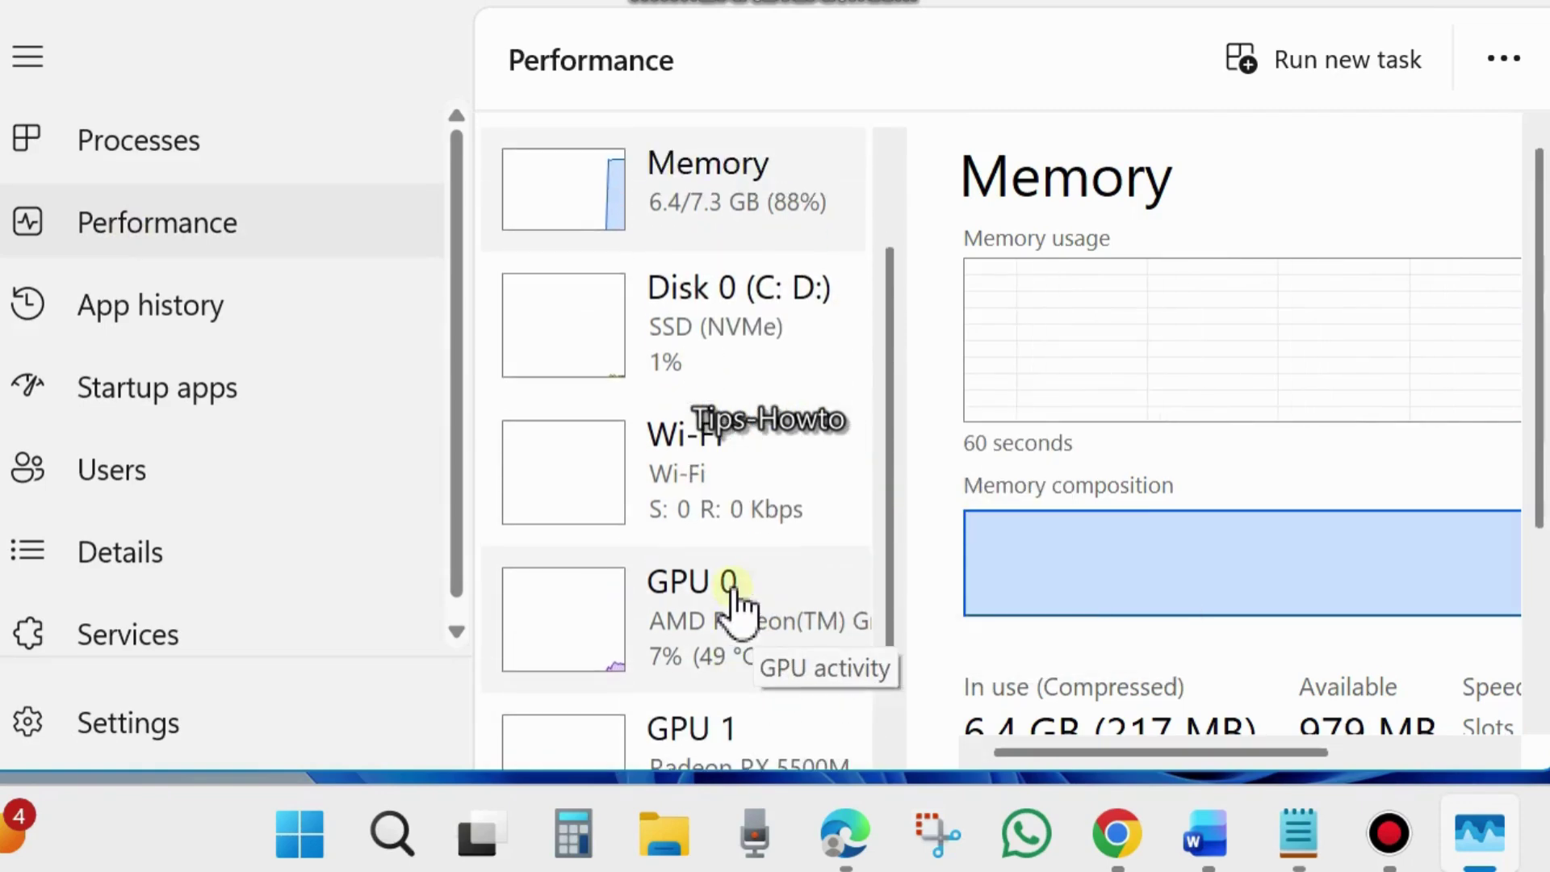
{"action": "scroll", "coordinate": [730, 598], "scroll_direction": "down", "scroll_amount": 1}
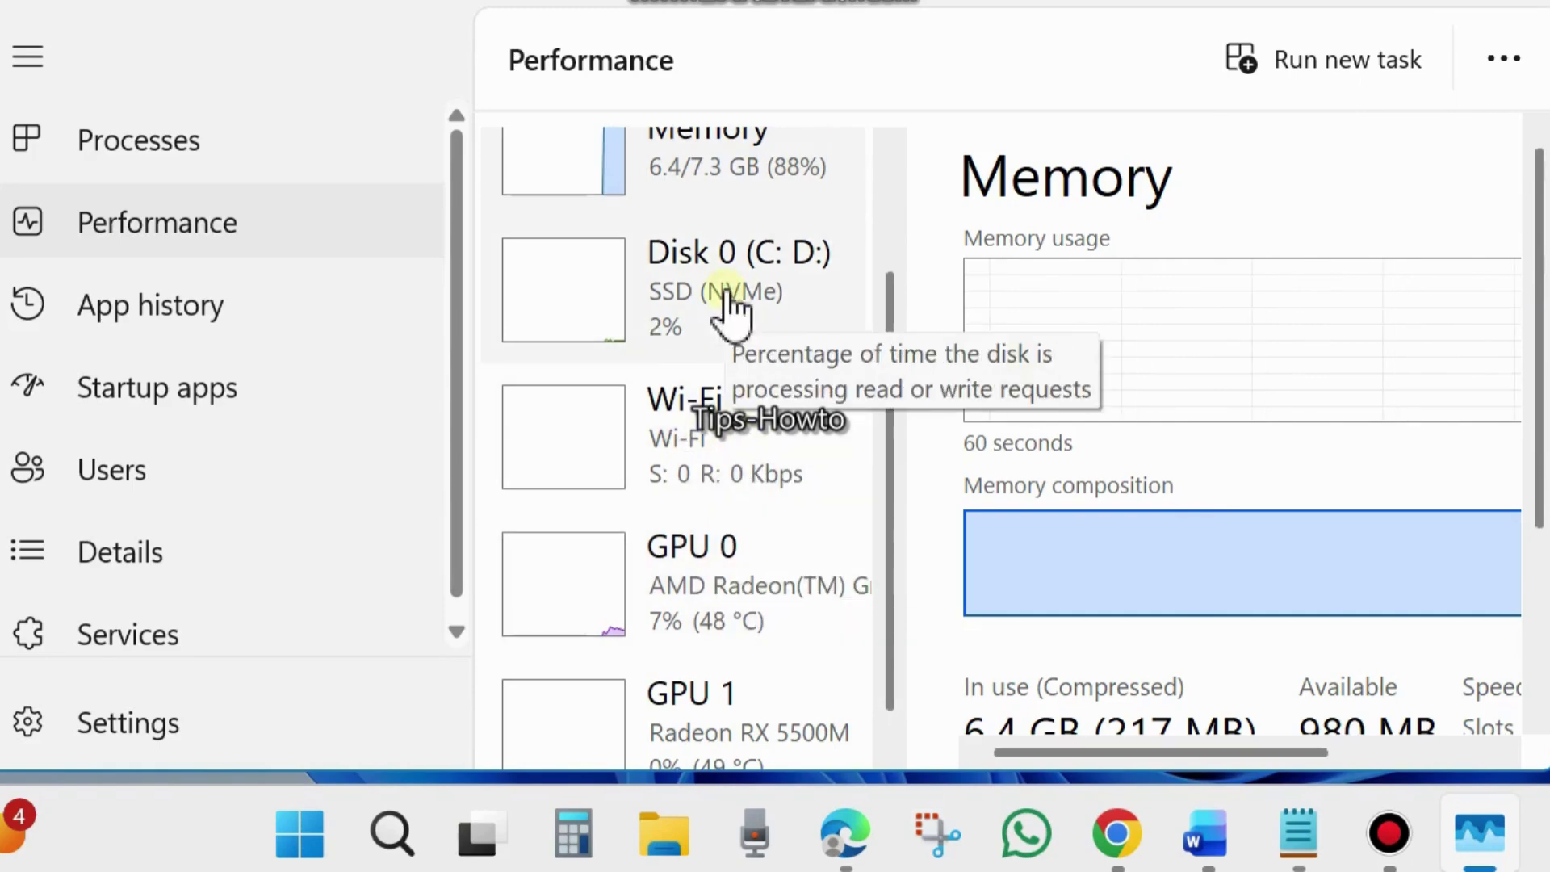
{"action": "scroll", "coordinate": [749, 464], "scroll_direction": "down", "scroll_amount": 1}
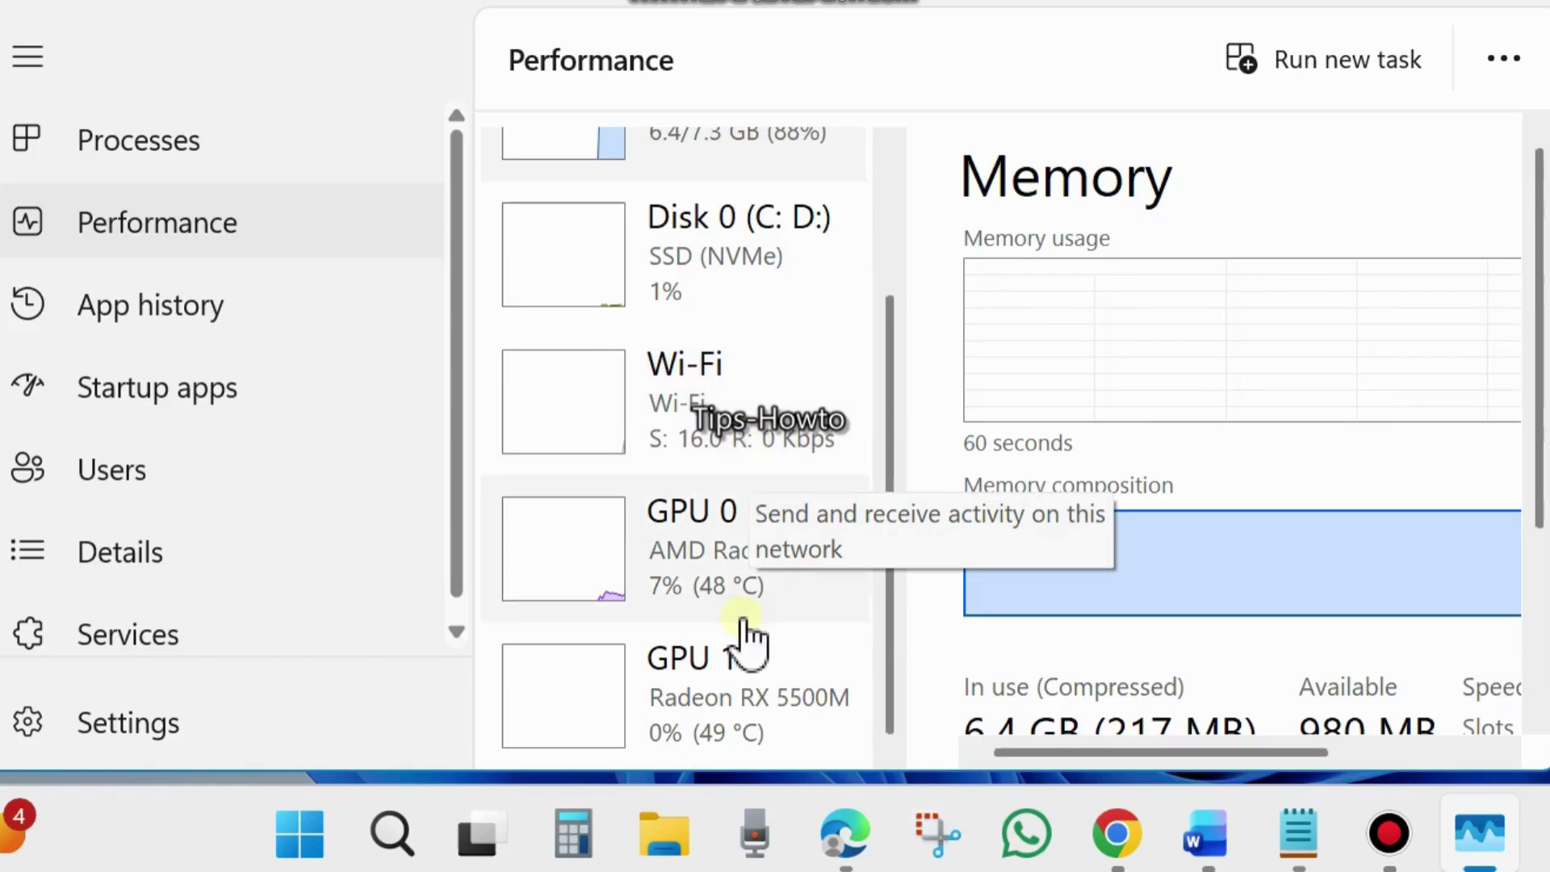
{"action": "scroll", "coordinate": [723, 549], "scroll_direction": "up", "scroll_amount": 5}
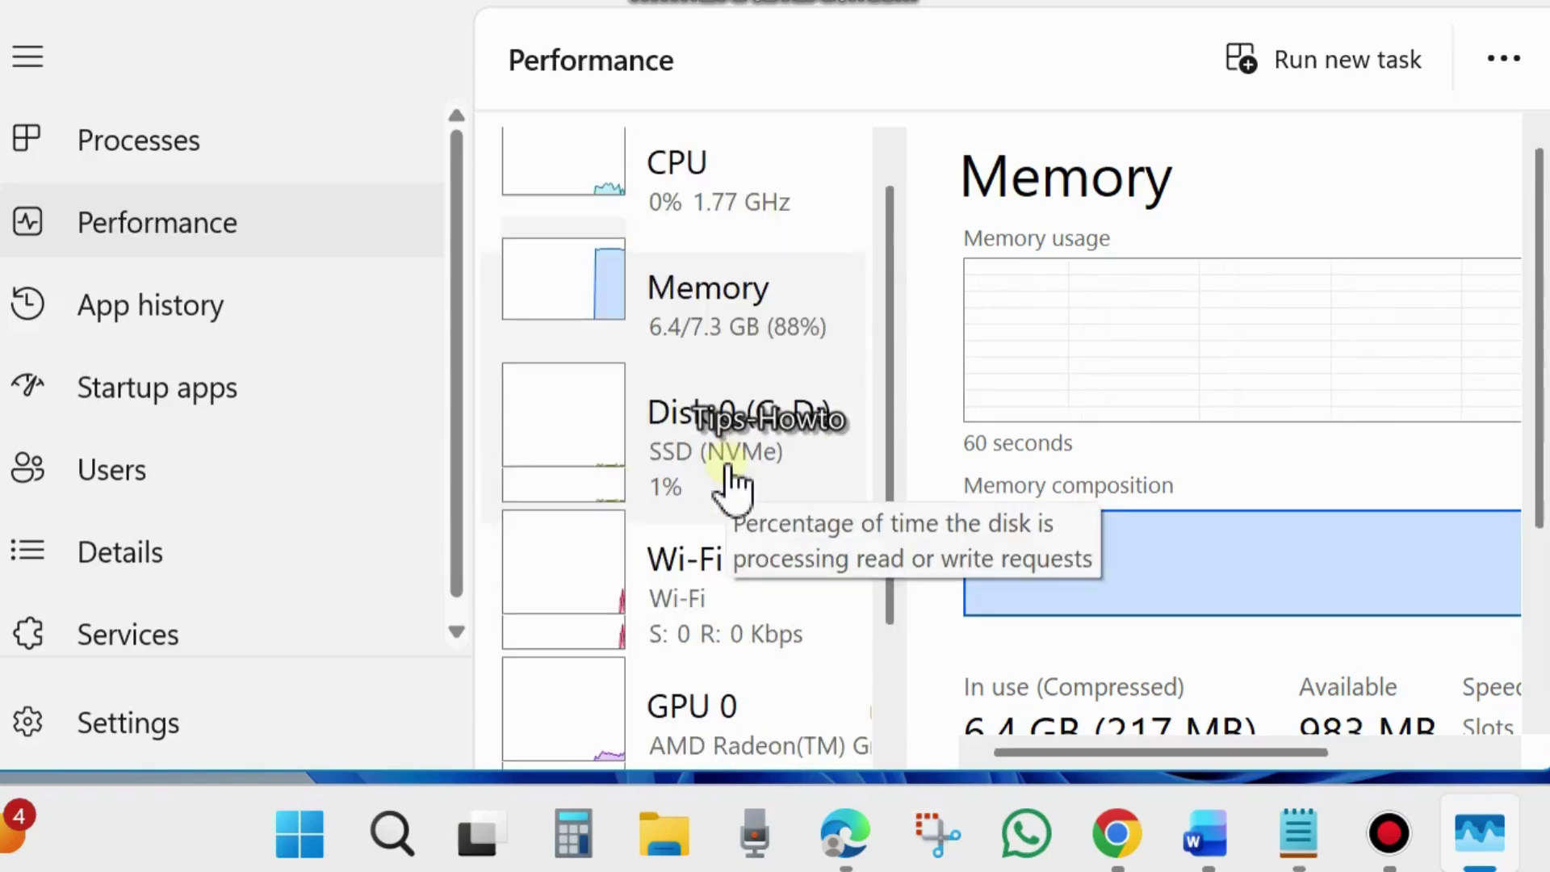
{"action": "scroll", "coordinate": [731, 485], "scroll_direction": "down", "scroll_amount": 3}
{"action": "left_click", "coordinate": [692, 517]}
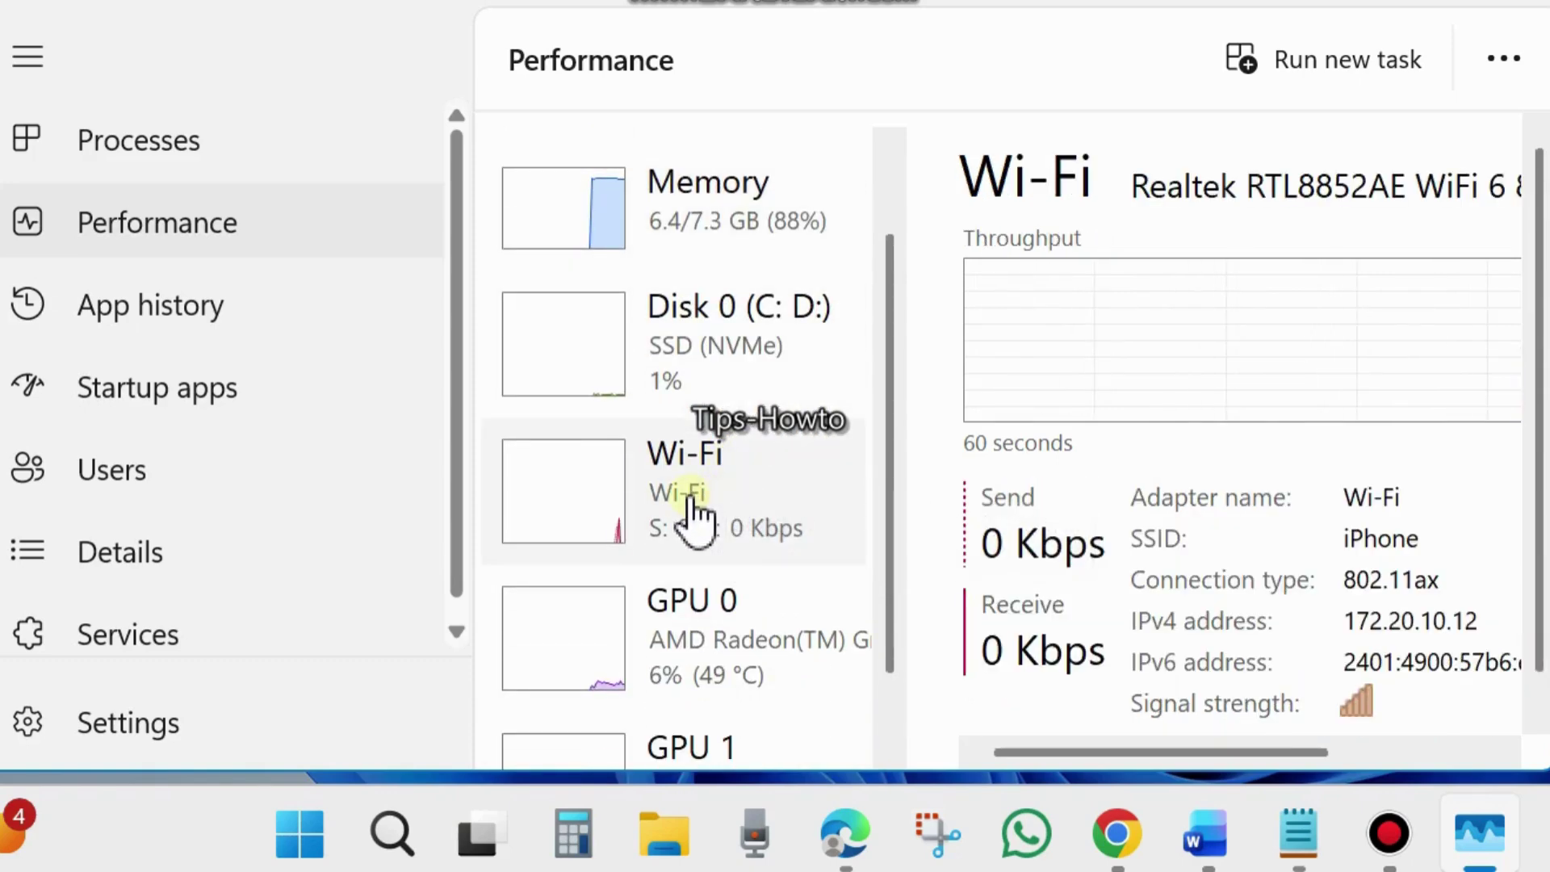
- Reposition the Task Manager window to examine the Wi-Fi send and receive rates and adapter details, and close it
{"action": "left_click_drag", "start_coordinate": [1158, 4], "coordinate": [864, 13]}
{"action": "left_click_drag", "start_coordinate": [1272, 411], "coordinate": [1541, 477]}
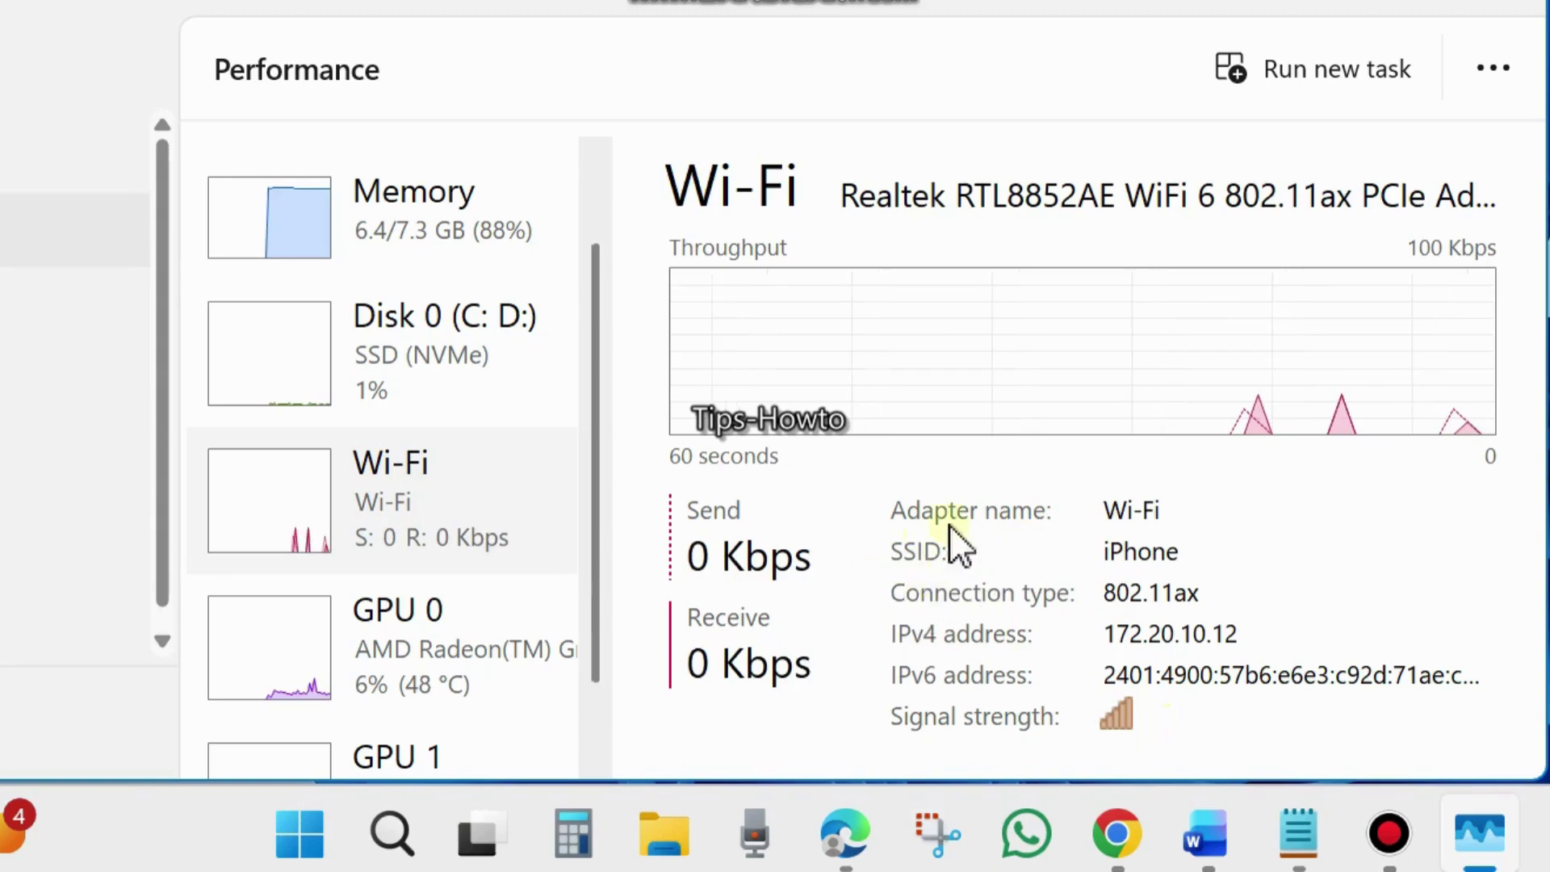
{"action": "scroll", "coordinate": [408, 595], "scroll_direction": "down", "scroll_amount": 1}
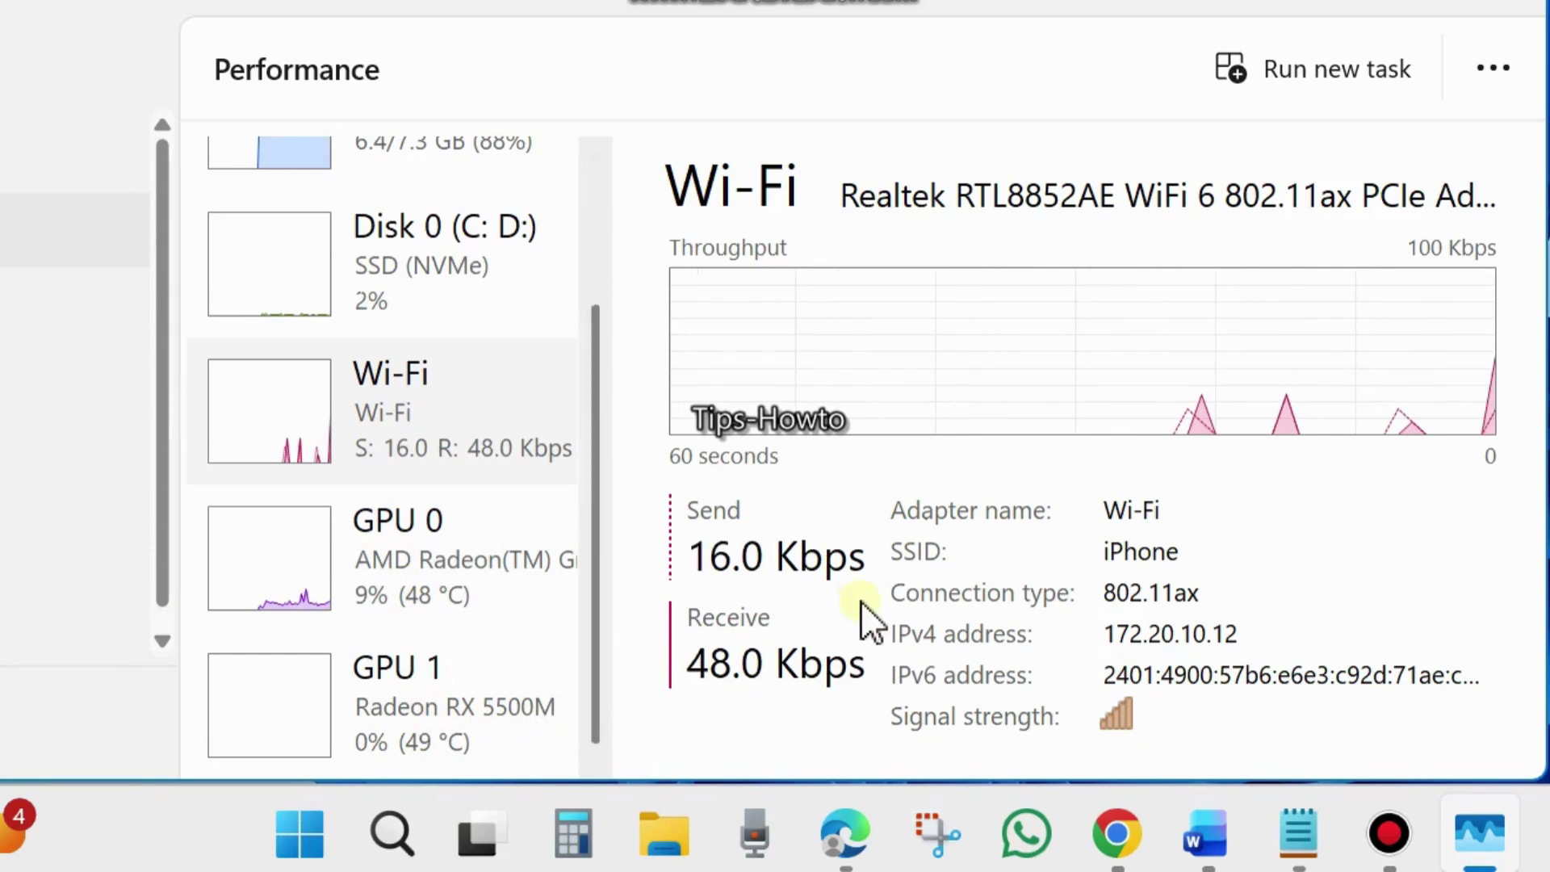
{"action": "left_click_drag", "start_coordinate": [1031, 17], "coordinate": [1048, 120]}
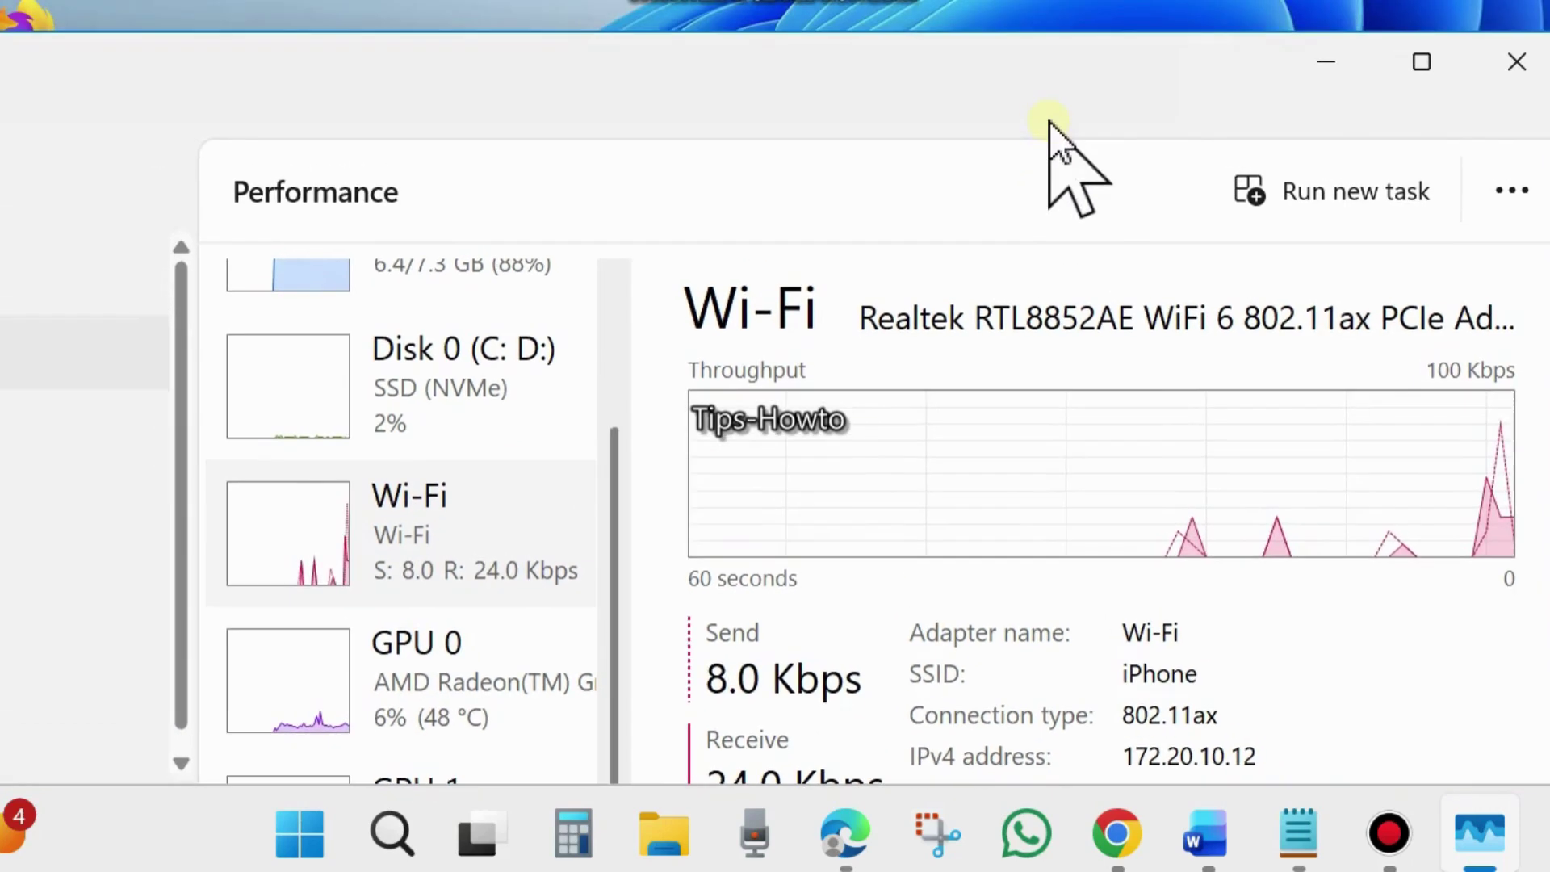
{"action": "left_click", "coordinate": [1517, 74]}
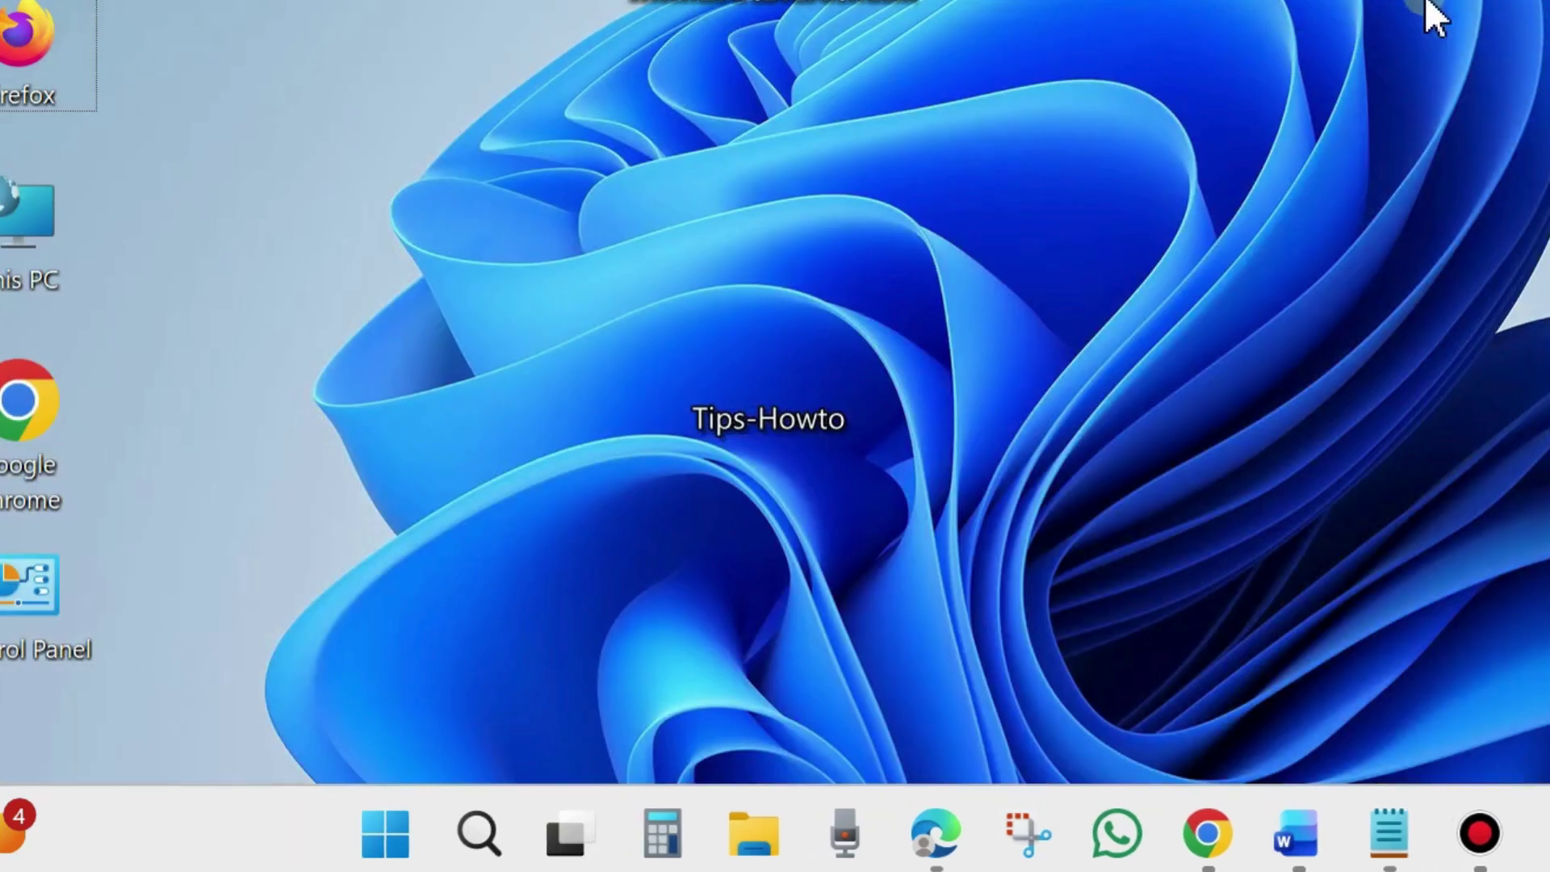
- Reopen Task Manager, visit the Performance page, and return to the Processes list
{"action": "right_click", "coordinate": [388, 830]}
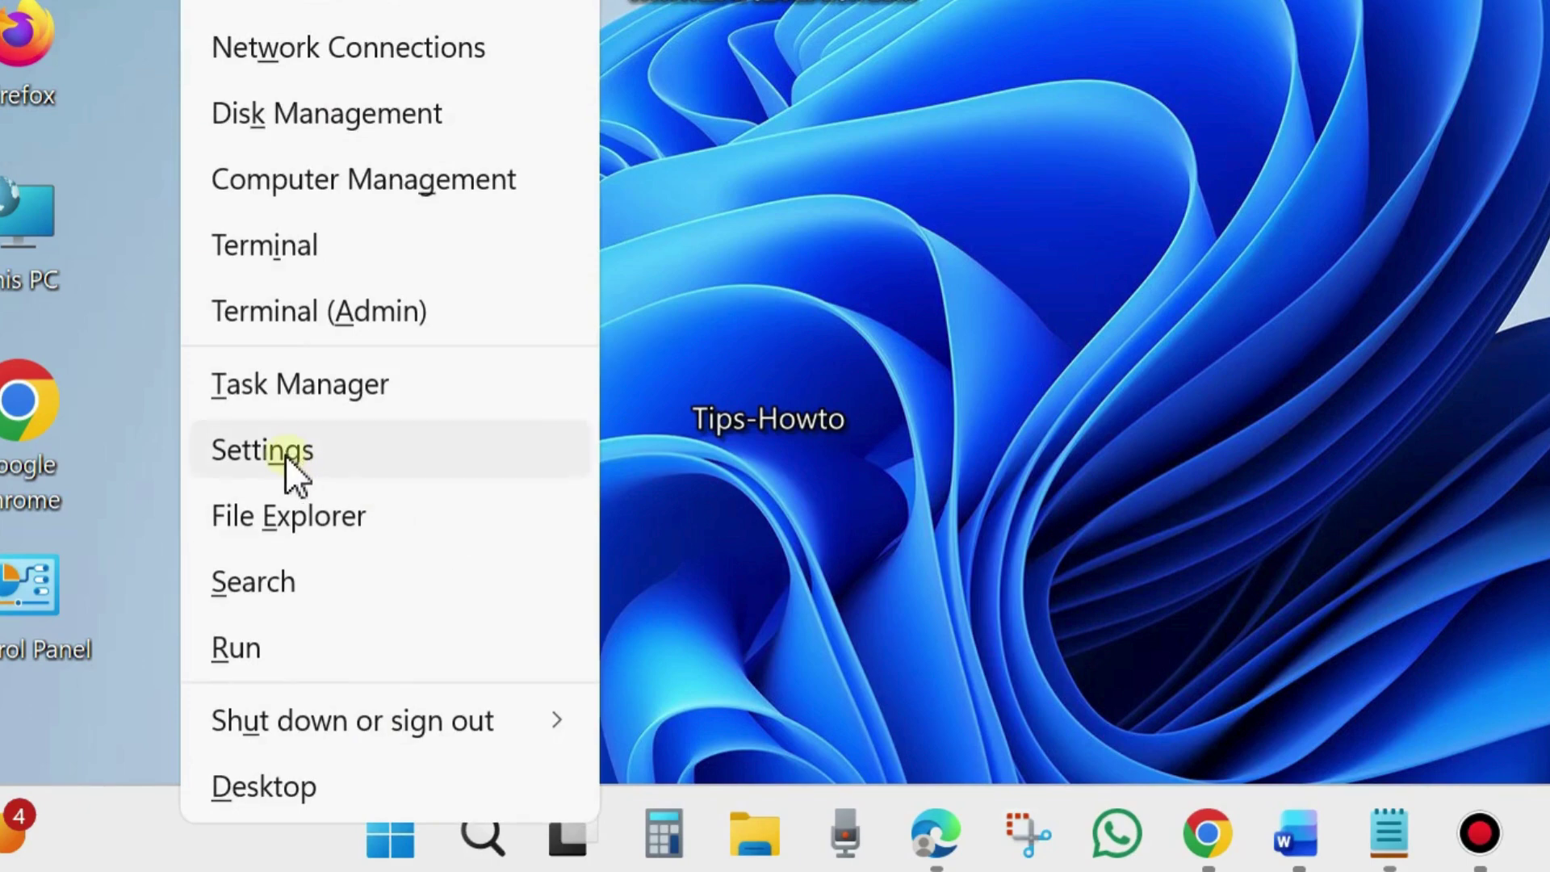
{"action": "left_click", "coordinate": [487, 370]}
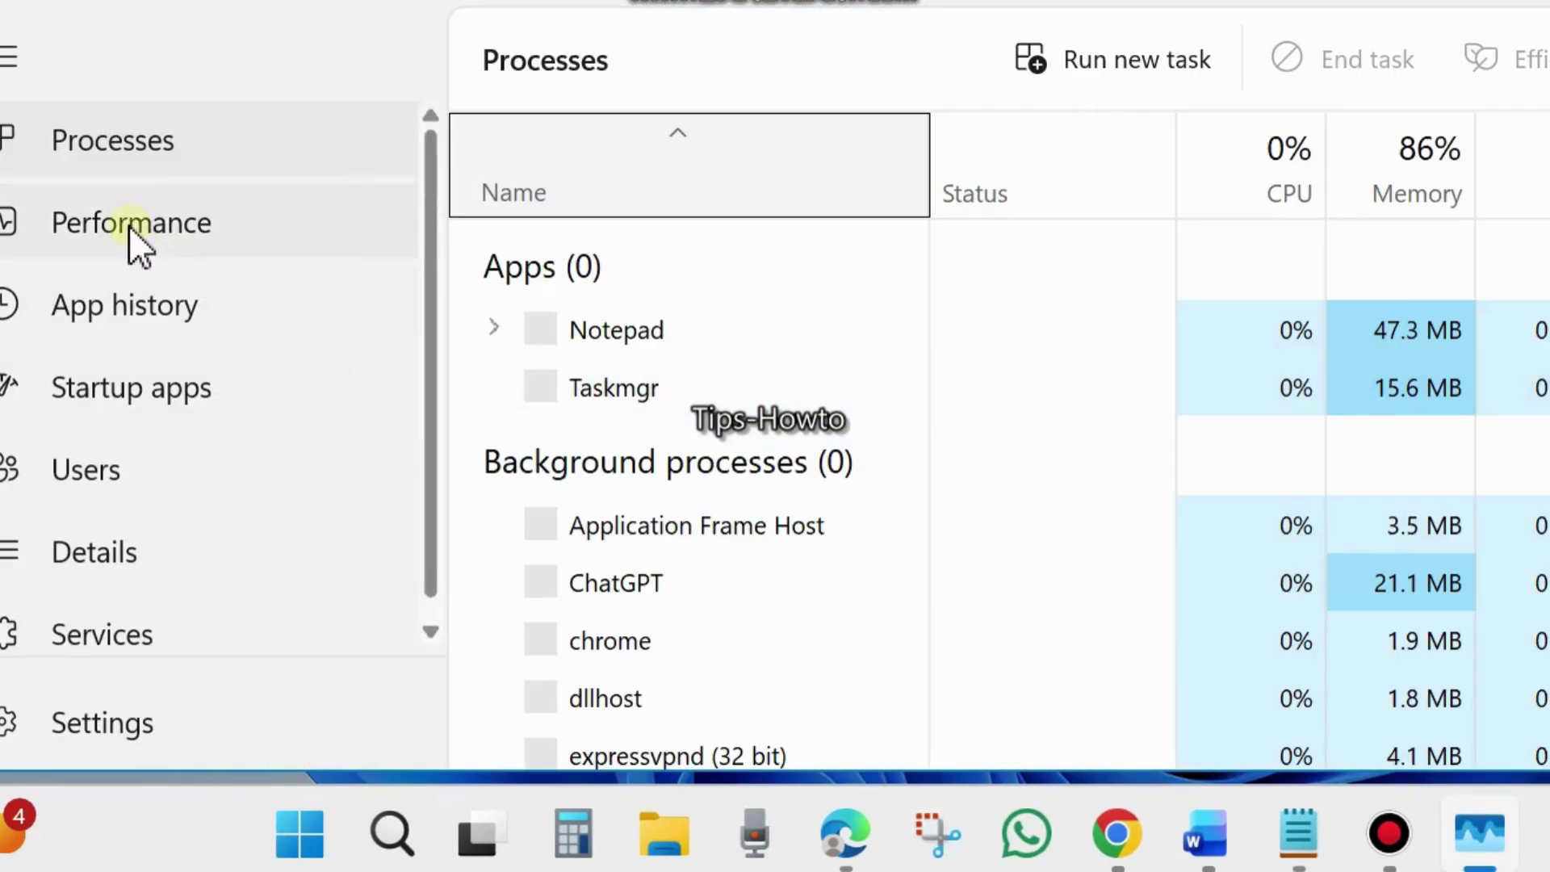
{"action": "left_click", "coordinate": [129, 226]}
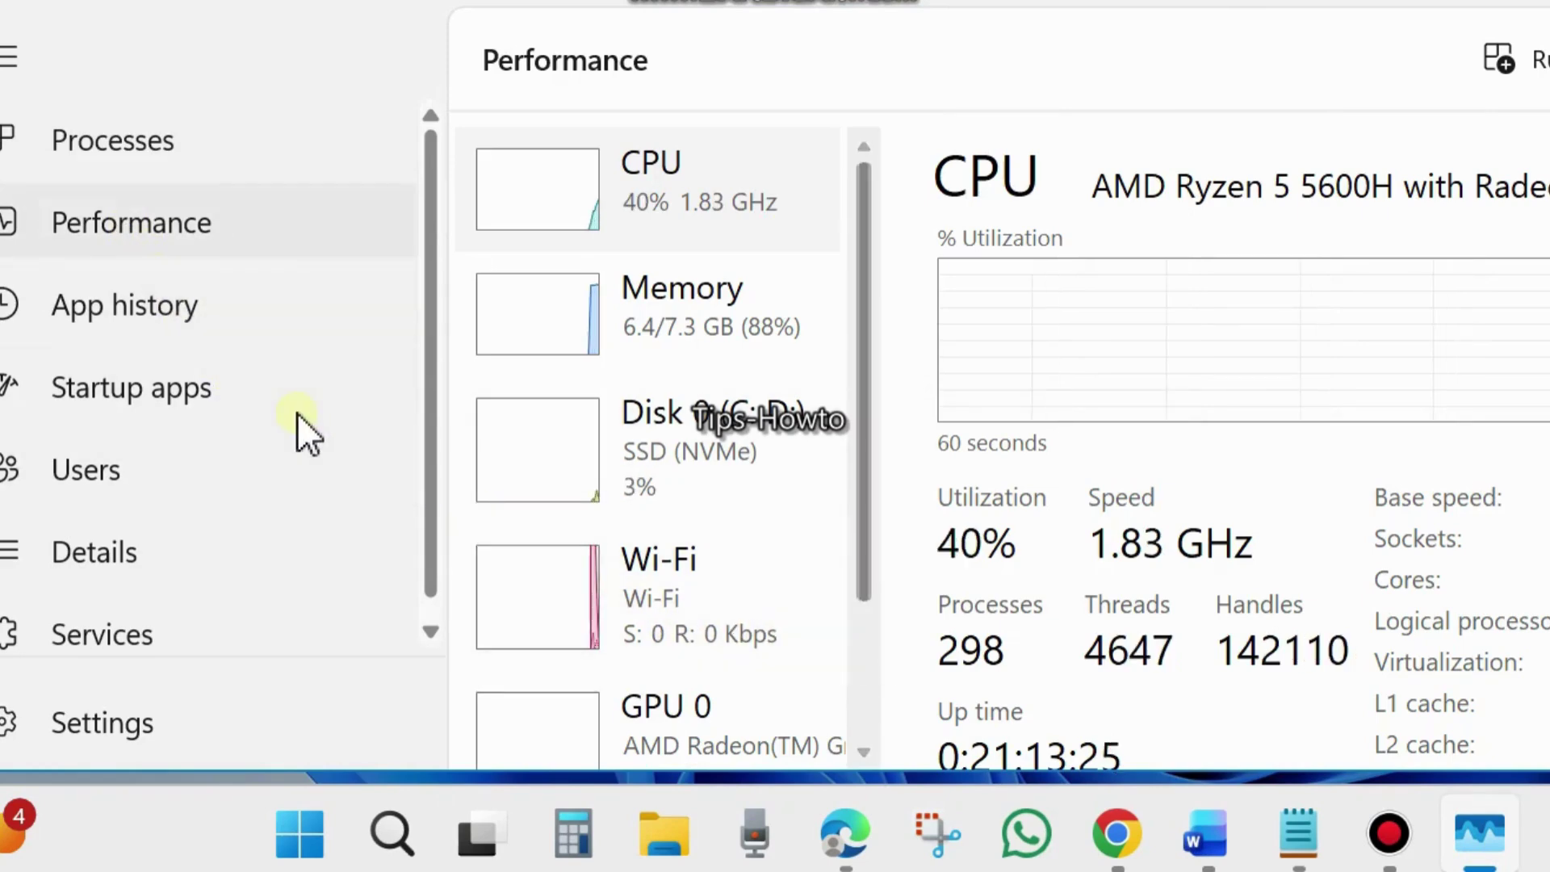
{"action": "left_click", "coordinate": [106, 137]}
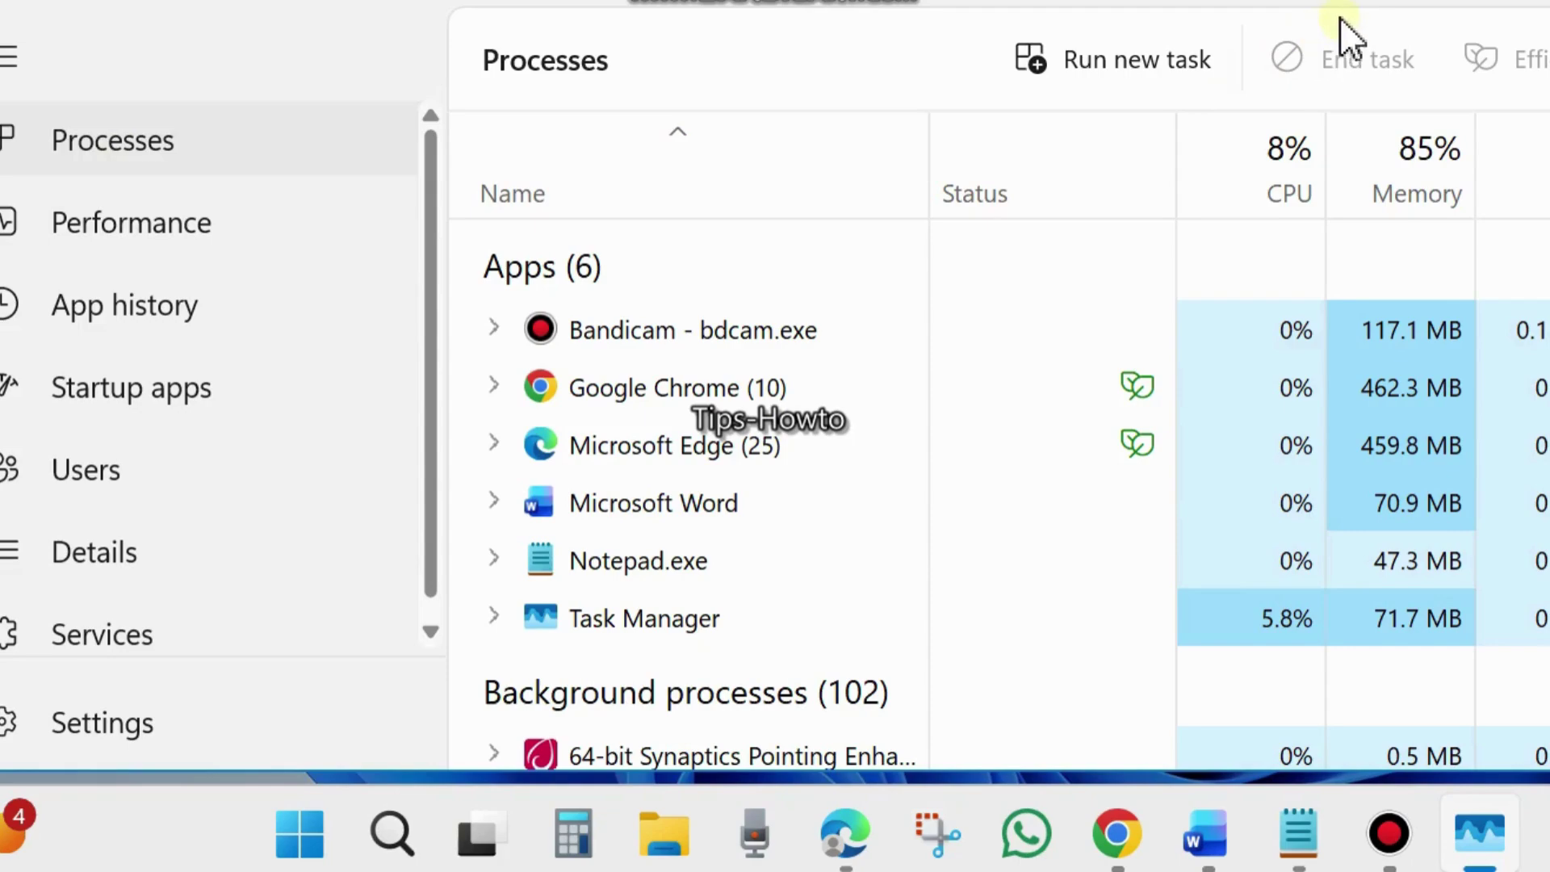
- Bring the Network column into view, sort the processes by network usage in descending order, and reverse the sort to ascending
{"action": "left_click_drag", "start_coordinate": [1361, 1], "coordinate": [845, 41]}
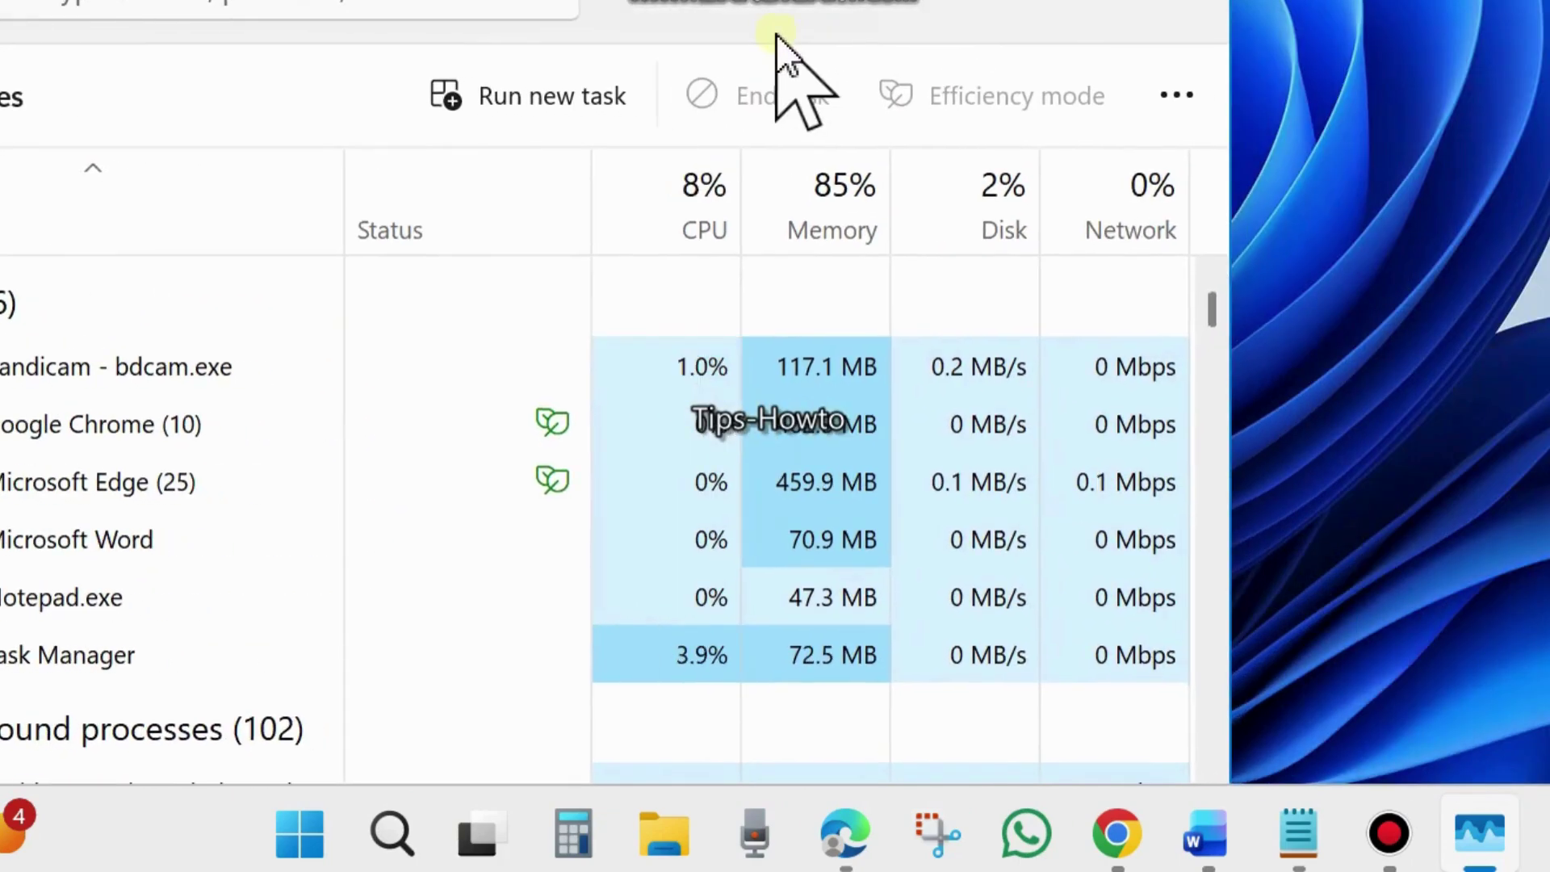
{"action": "left_click", "coordinate": [1134, 227]}
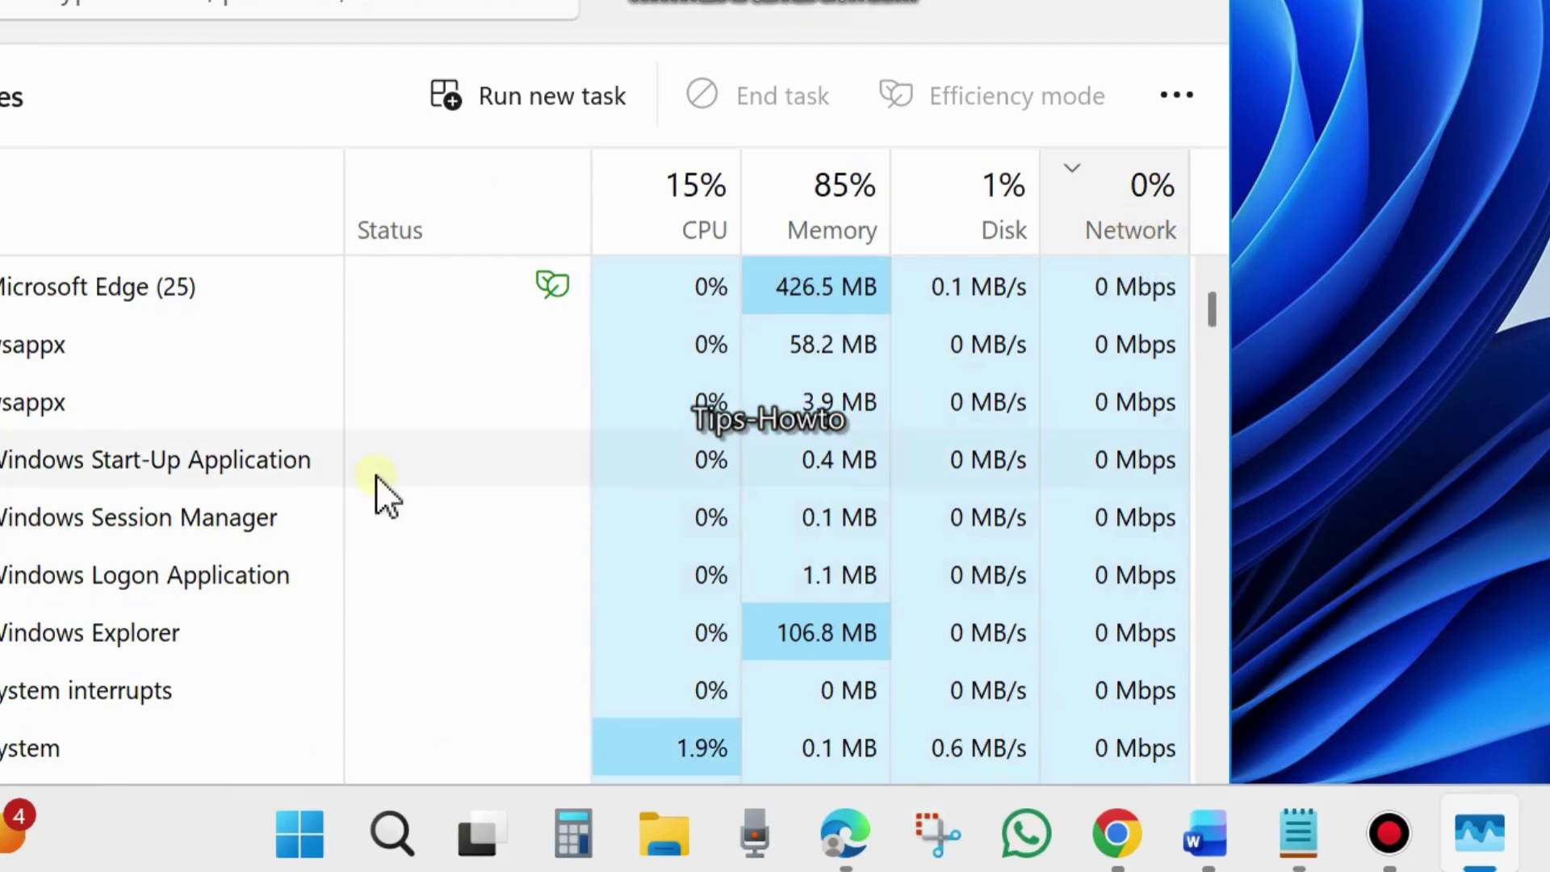
{"action": "left_click_drag", "start_coordinate": [787, 19], "coordinate": [1038, 40]}
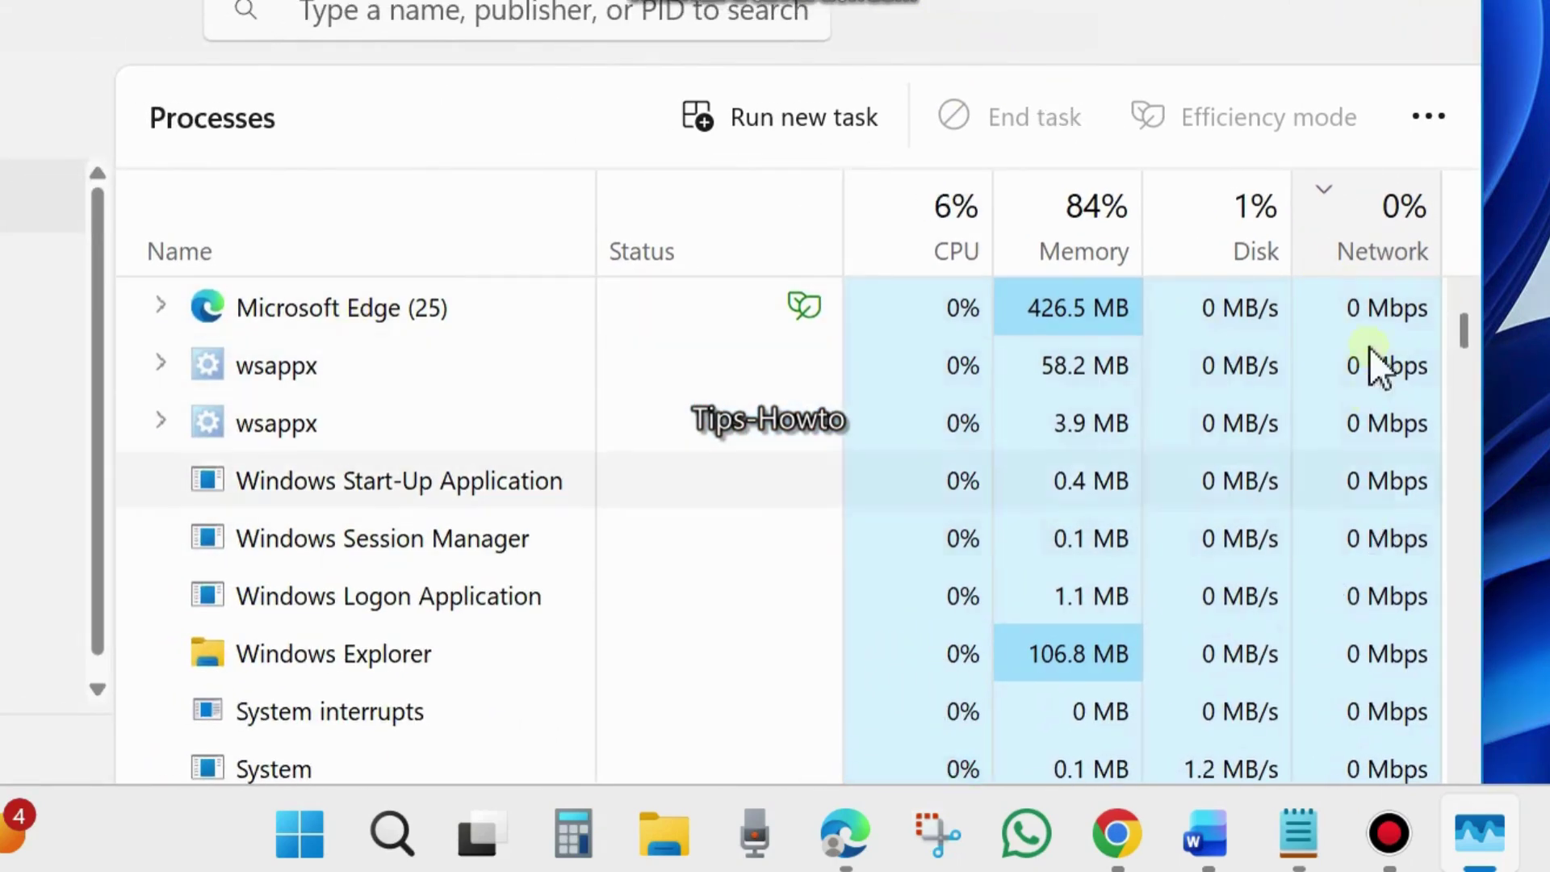
{"action": "left_click", "coordinate": [1380, 234]}
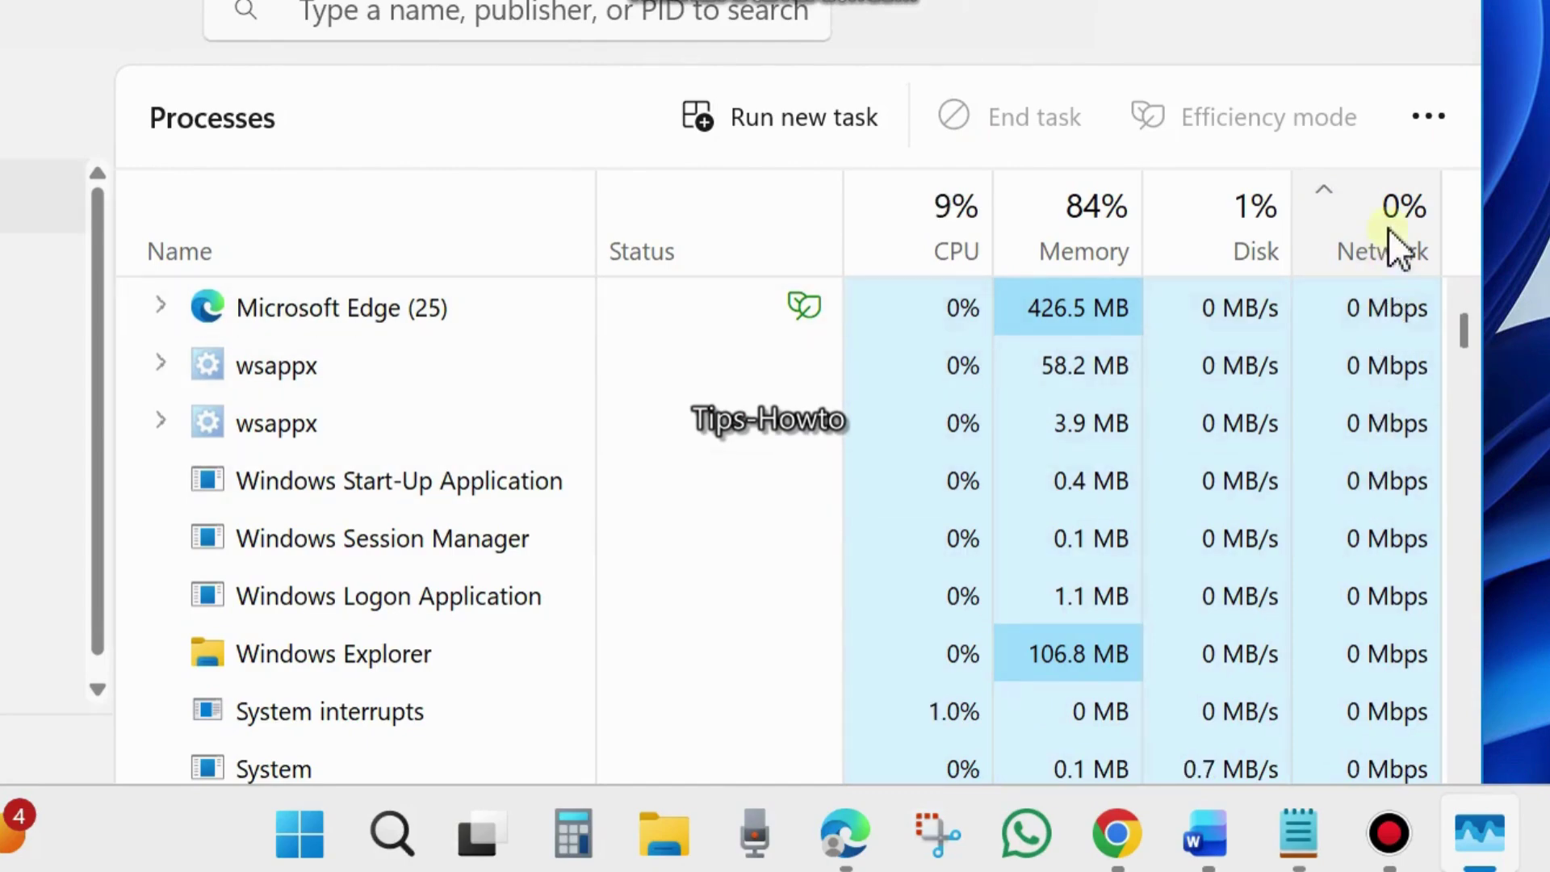
- Review the network usage of each process in the list and close Task Manager
{"action": "scroll", "coordinate": [1397, 575], "scroll_direction": "down", "scroll_amount": 4}
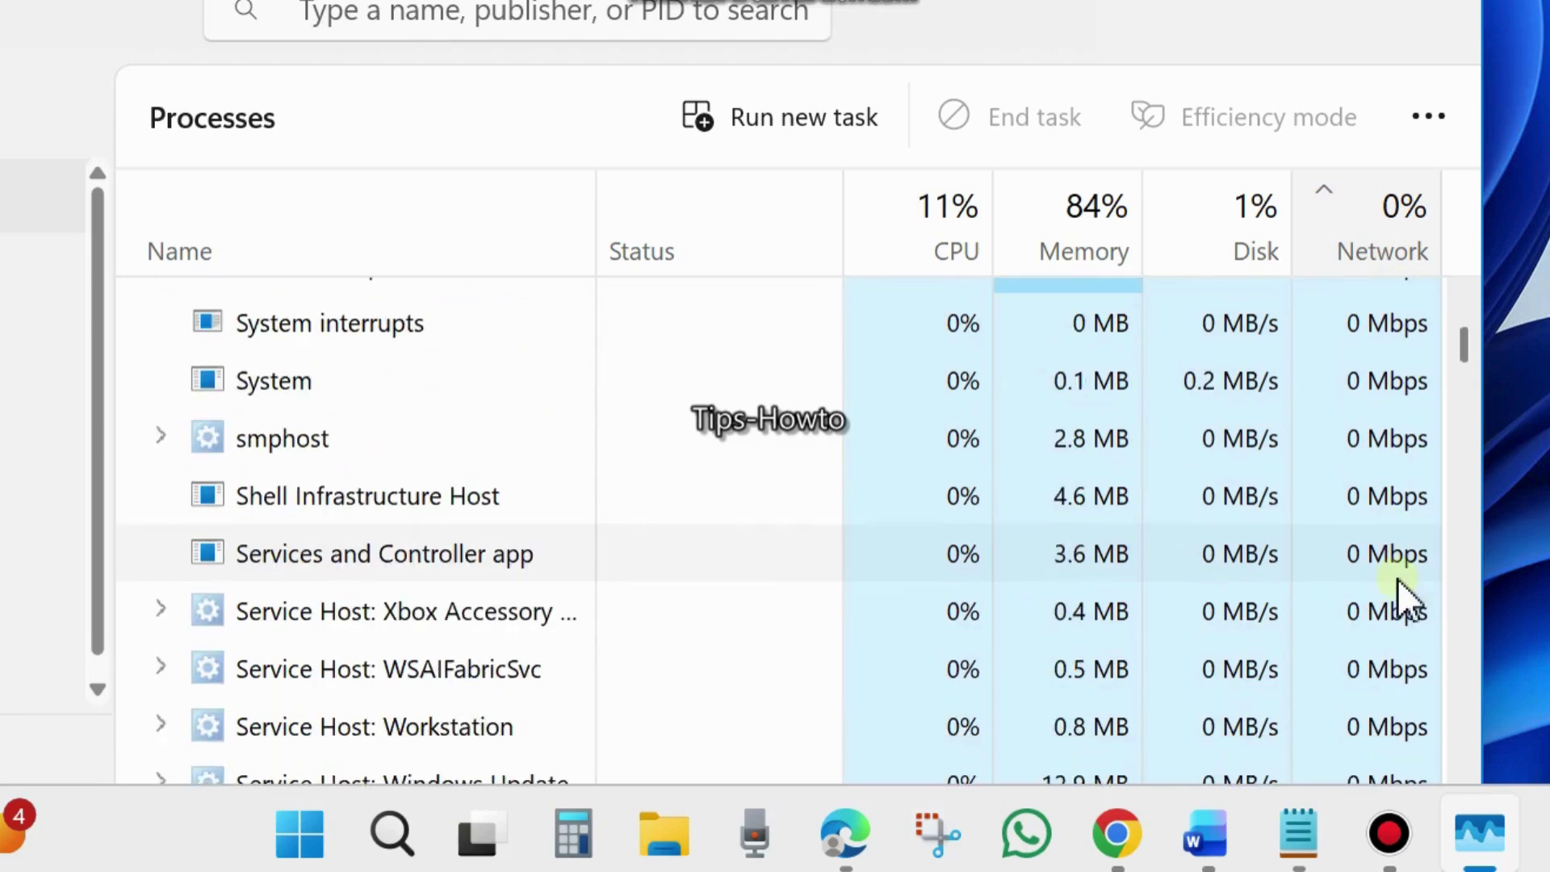
{"action": "scroll", "coordinate": [1379, 599], "scroll_direction": "up", "scroll_amount": 4}
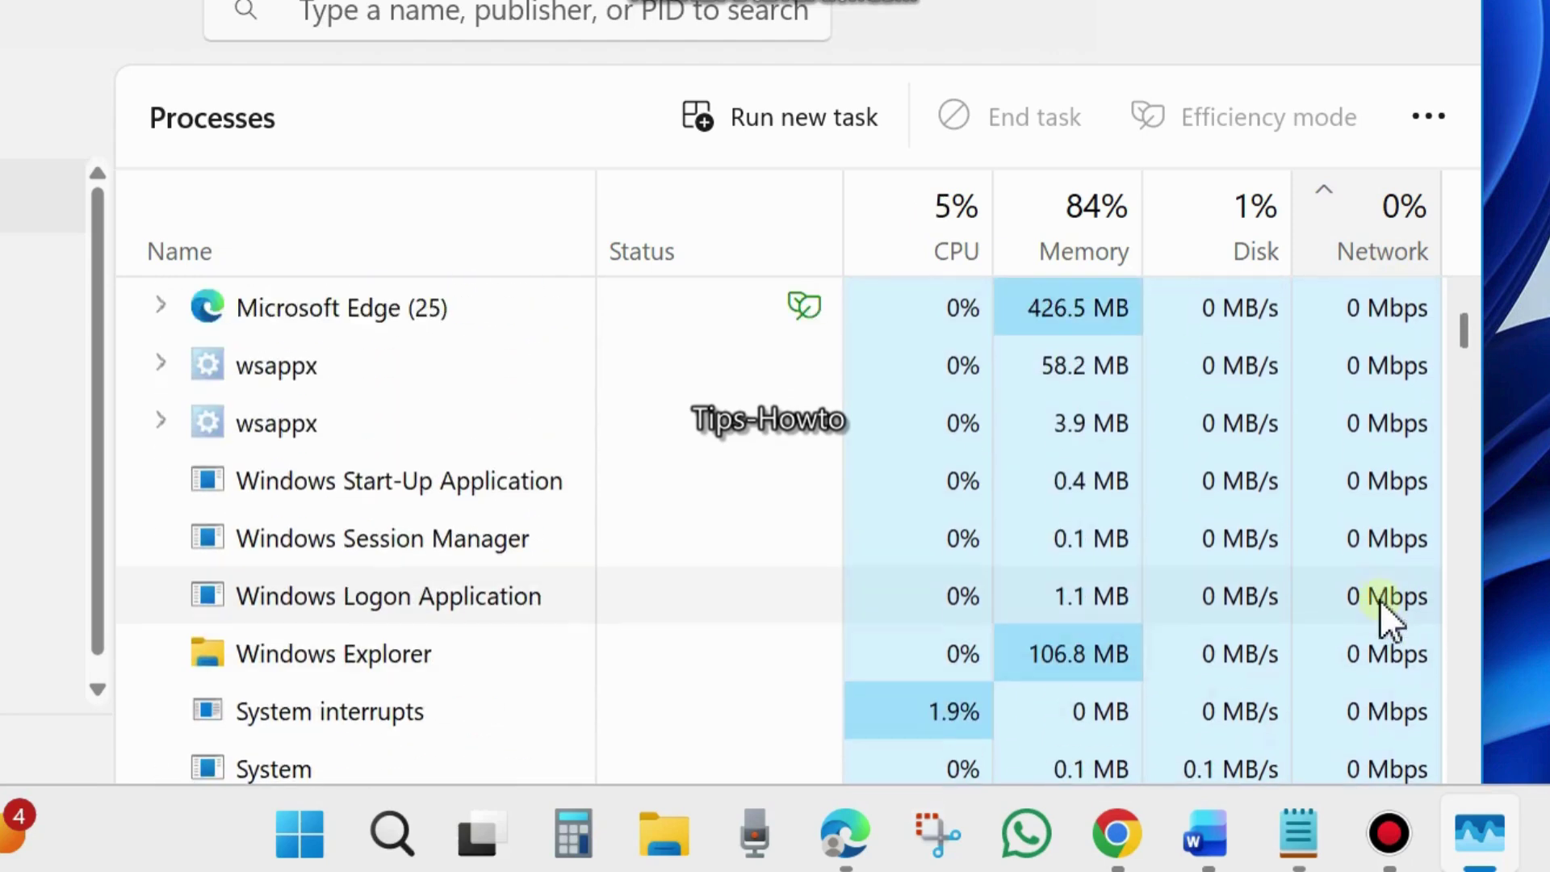
{"action": "scroll", "coordinate": [1343, 512], "scroll_direction": "down", "scroll_amount": 10}
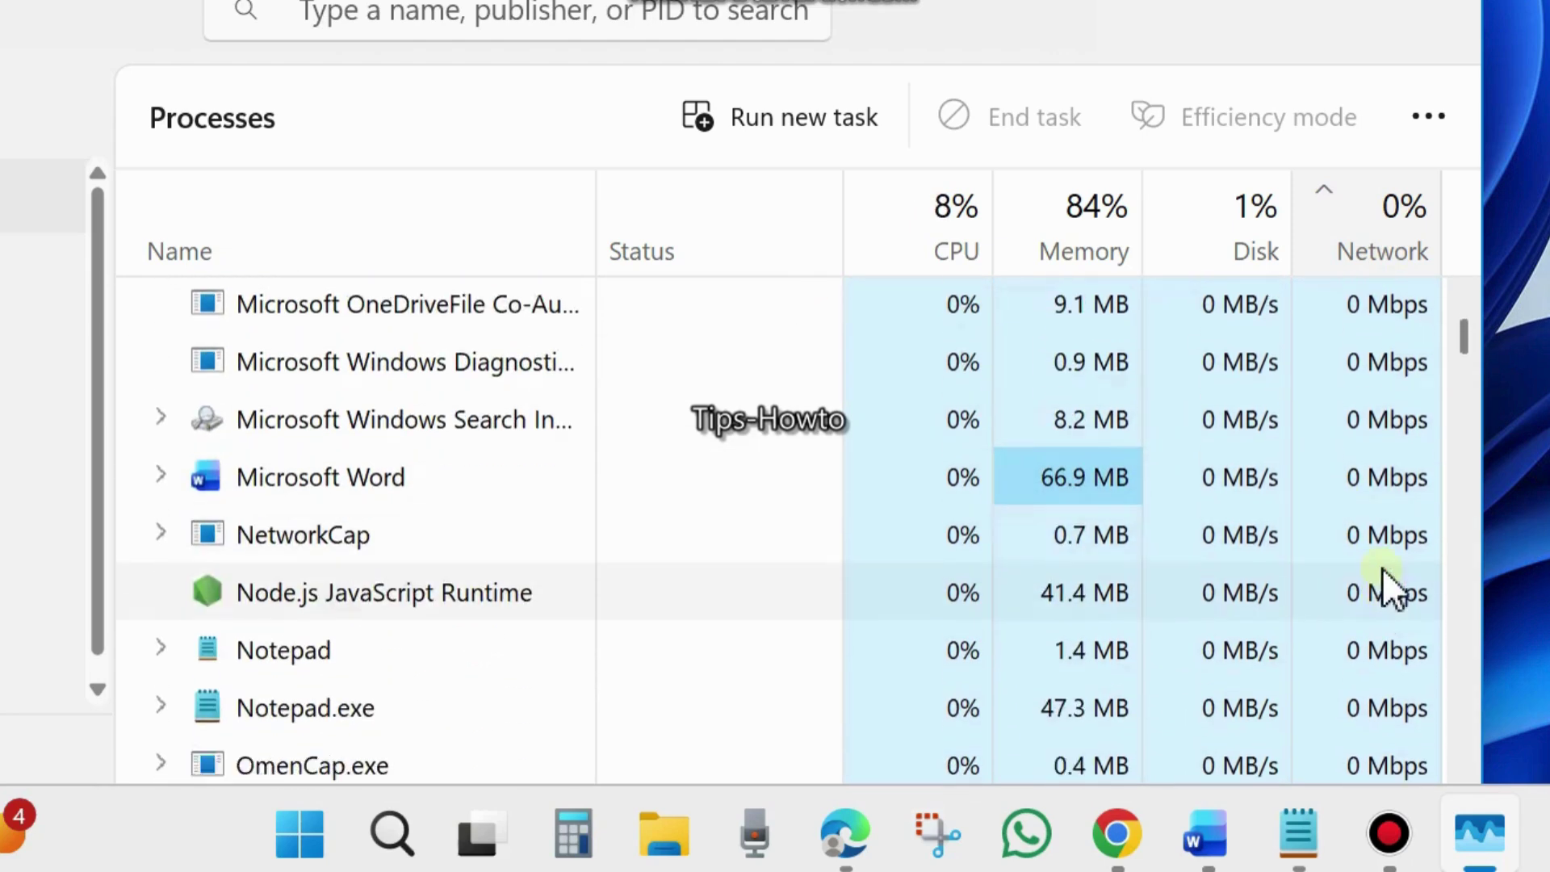
{"action": "left_click", "coordinate": [1436, 8]}
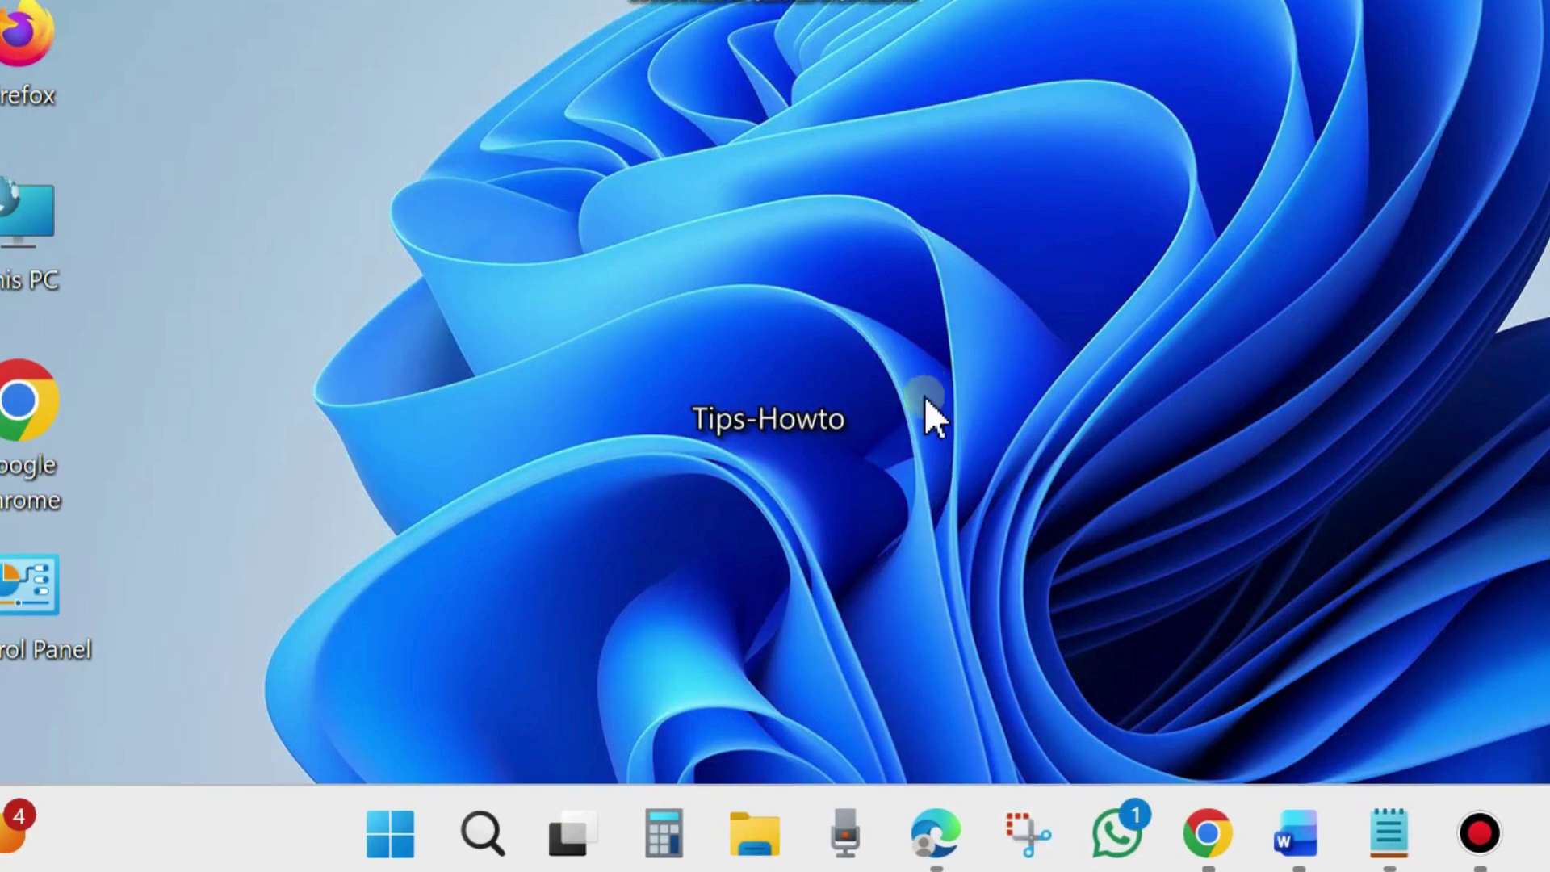
- Switch to Notepad, highlight words in the heading "Monitor Internet Usage via Resource Monitor", and minimize Notepad
{"action": "left_click", "coordinate": [1390, 835]}
{"action": "left_click_drag", "start_coordinate": [228, 371], "coordinate": [969, 420]}
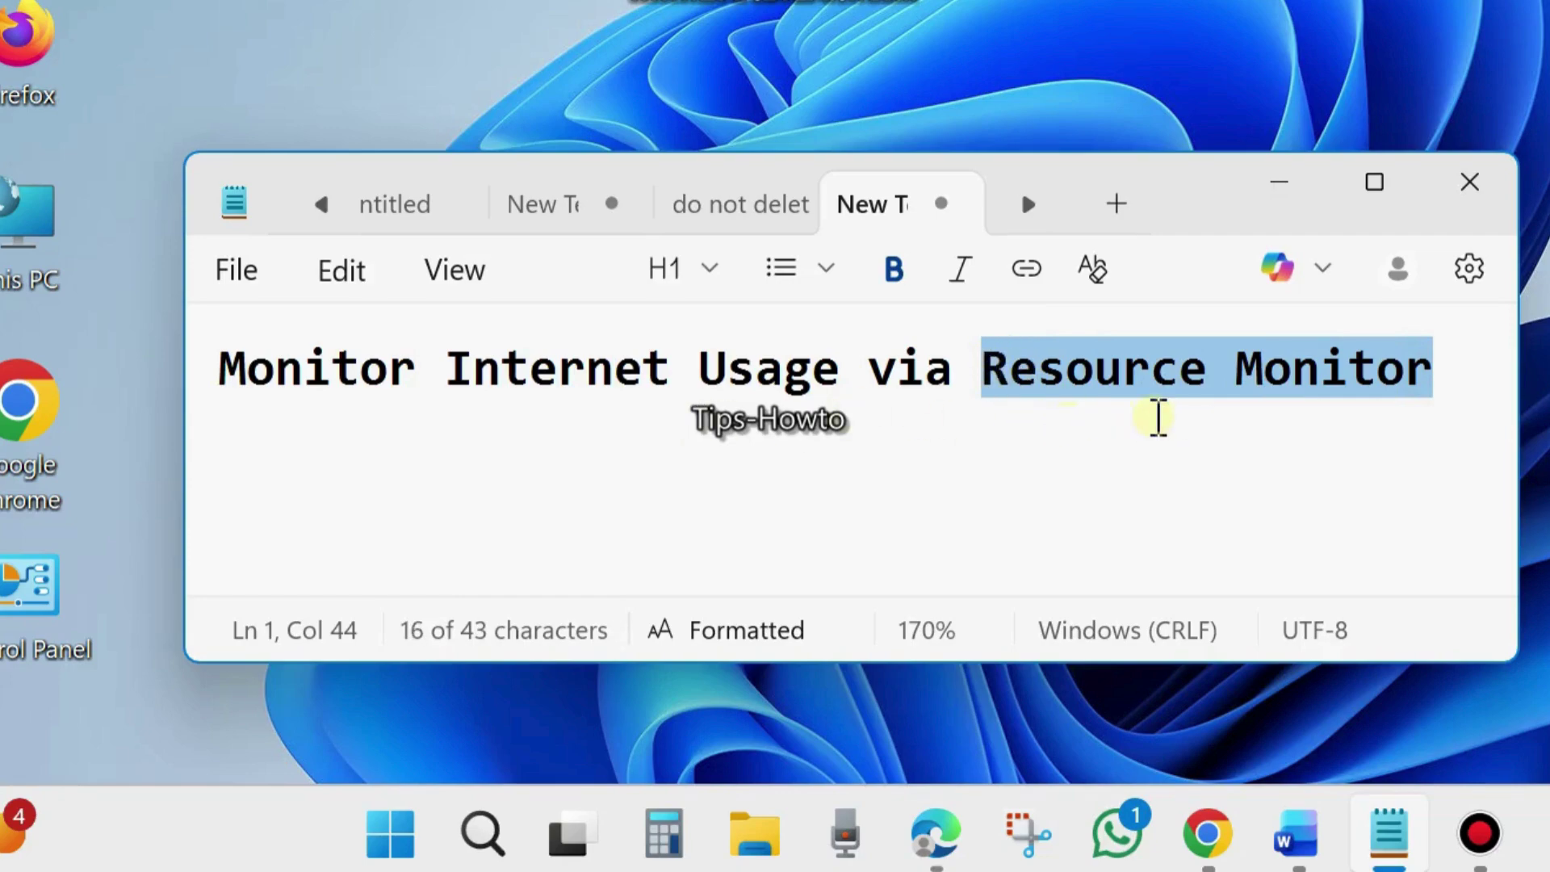
{"action": "left_click", "coordinate": [1276, 183]}
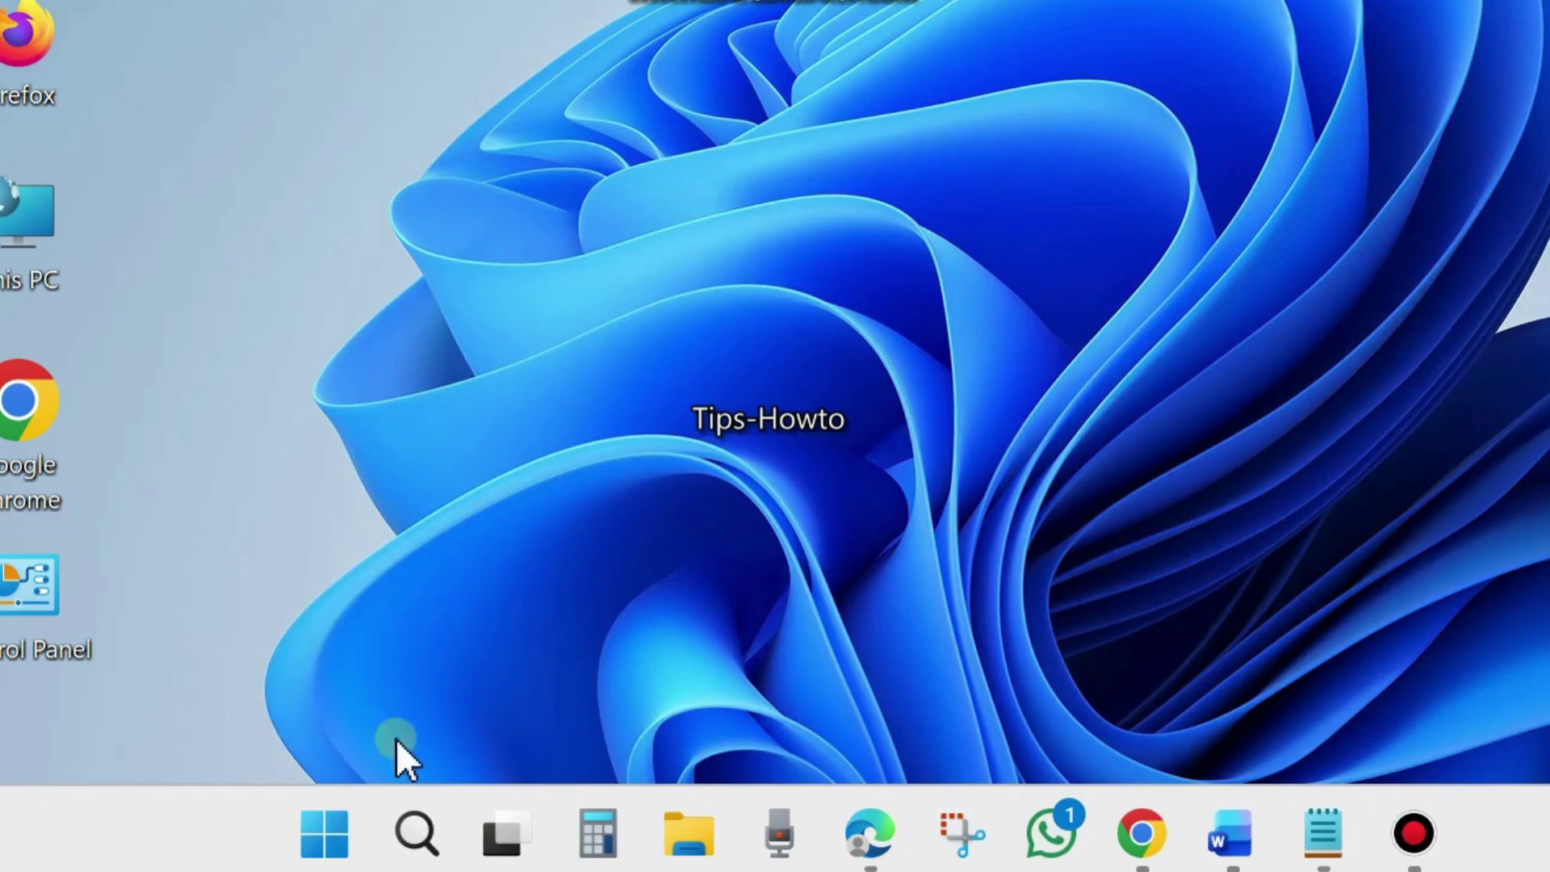
- Launch Resource Monitor through the Run dialog with the command resmon, and bring its Network section into view
{"action": "right_click", "coordinate": [320, 819]}
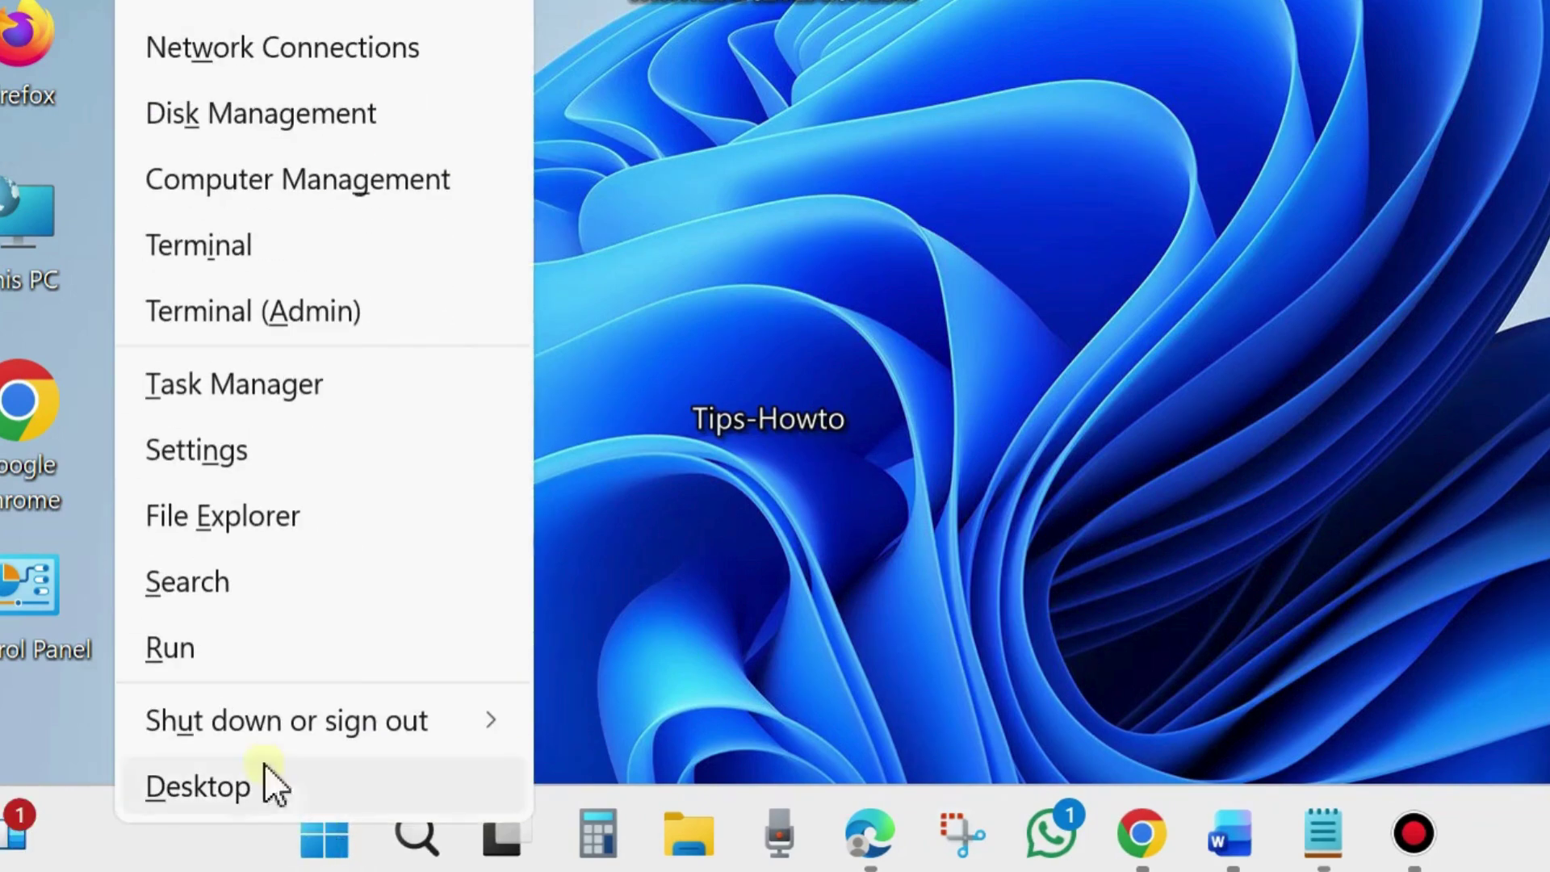
{"action": "left_click", "coordinate": [200, 662]}
{"action": "left_click_drag", "start_coordinate": [249, 332], "coordinate": [641, 181]}
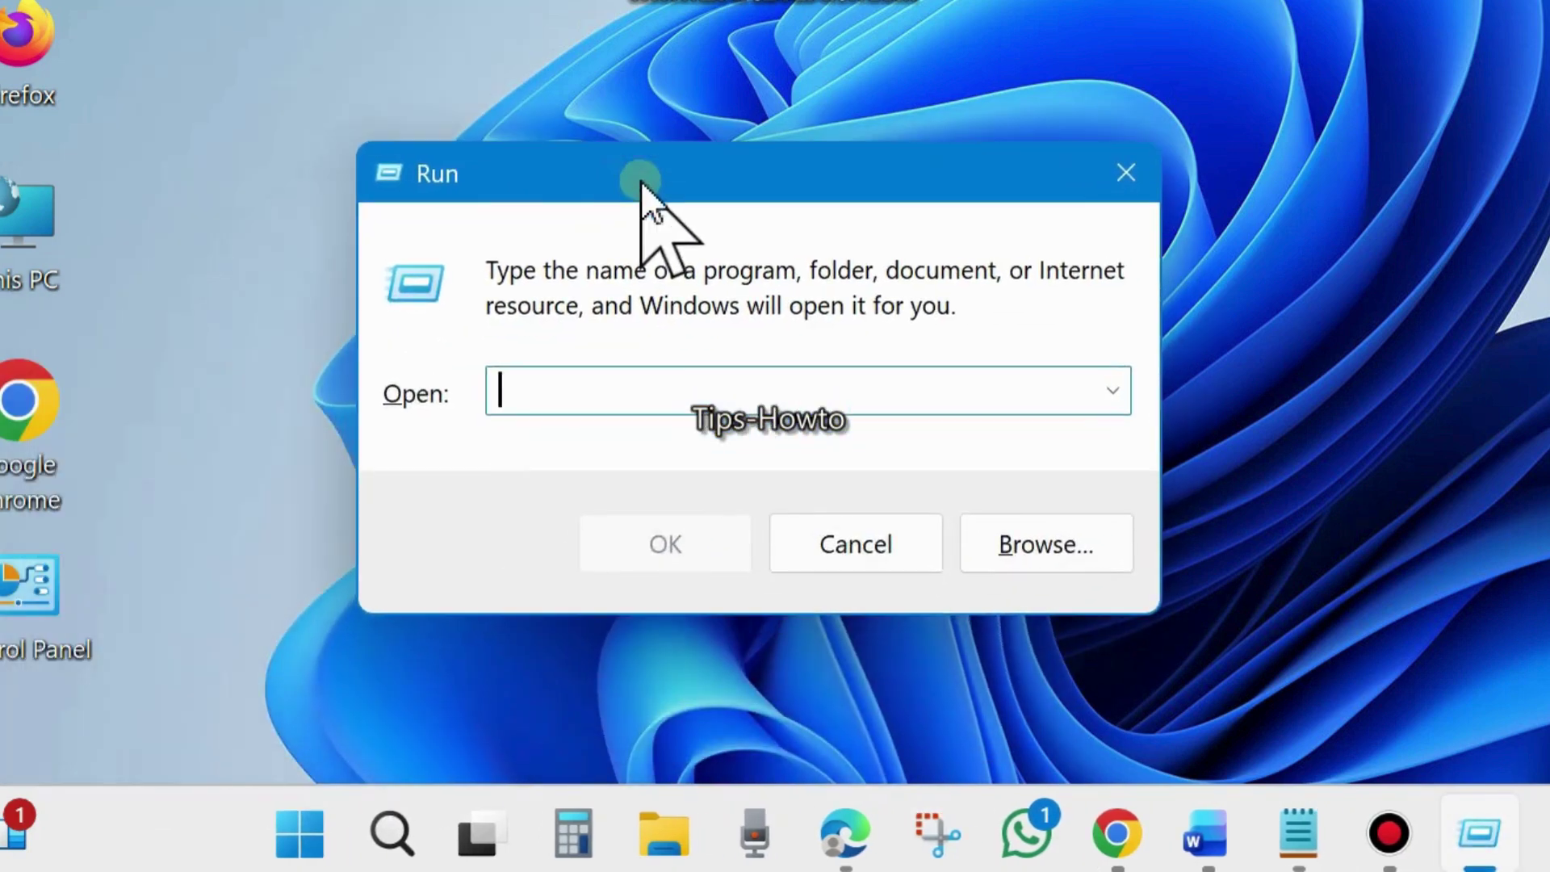
{"action": "type", "text": "resmon"}
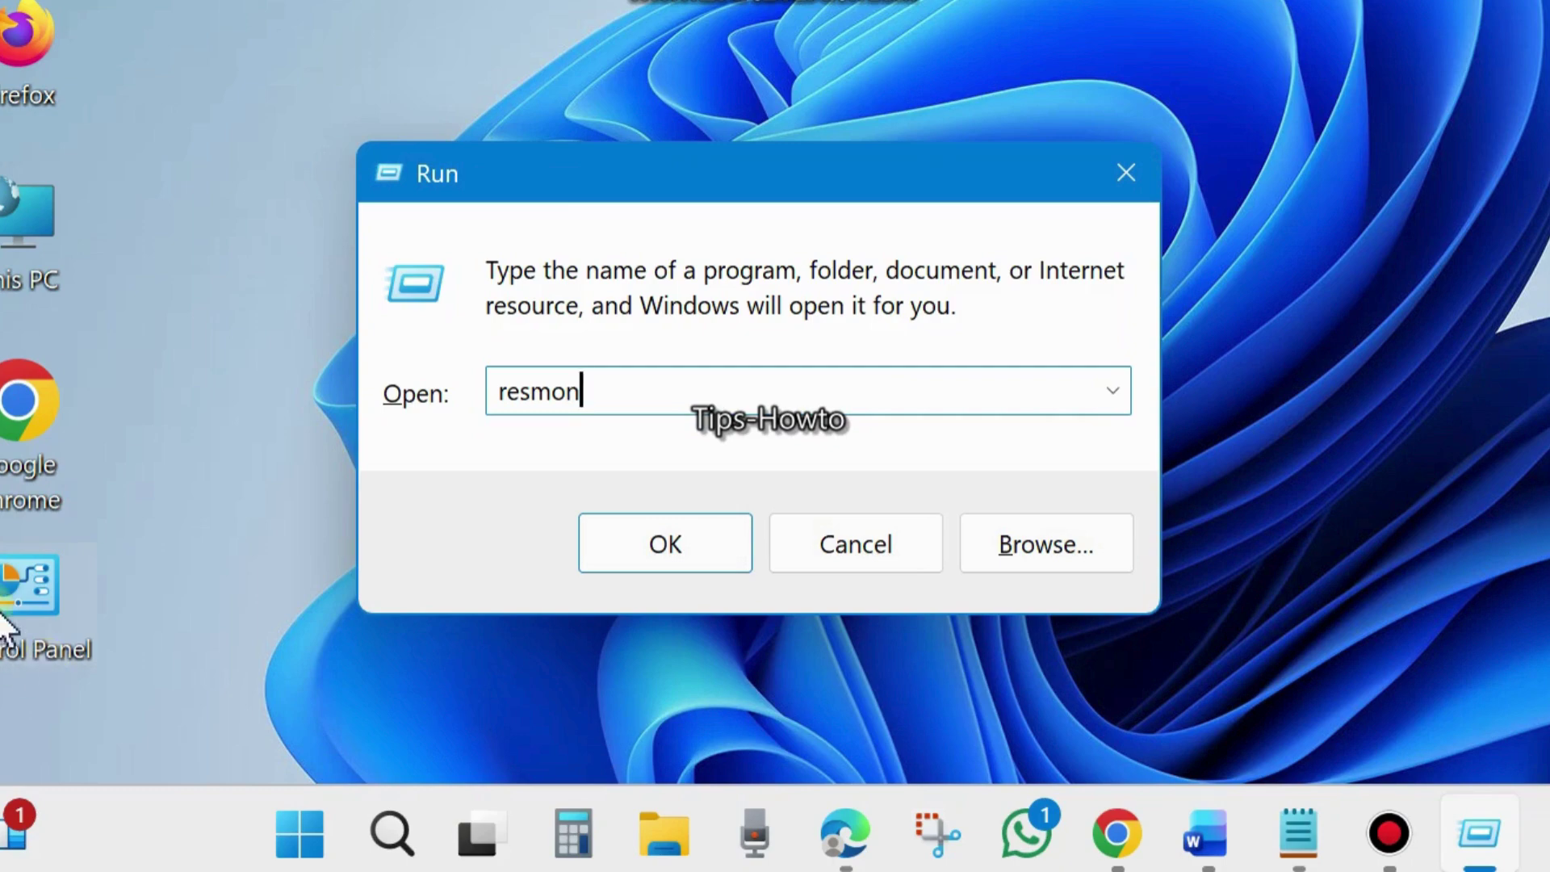
{"action": "left_click", "coordinate": [677, 545]}
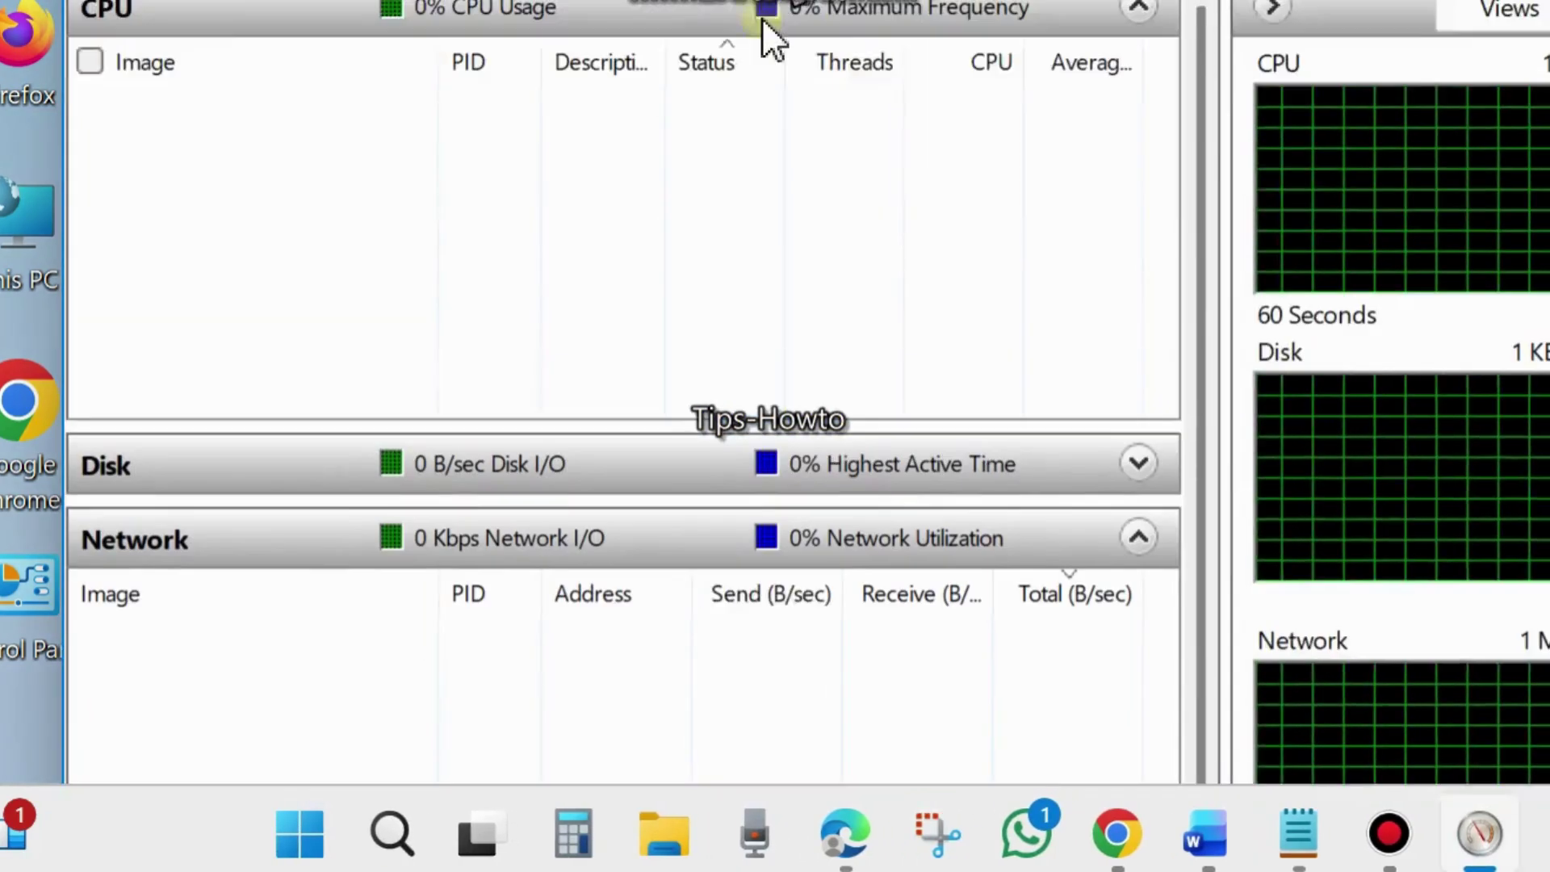
{"action": "left_click", "coordinate": [735, 137]}
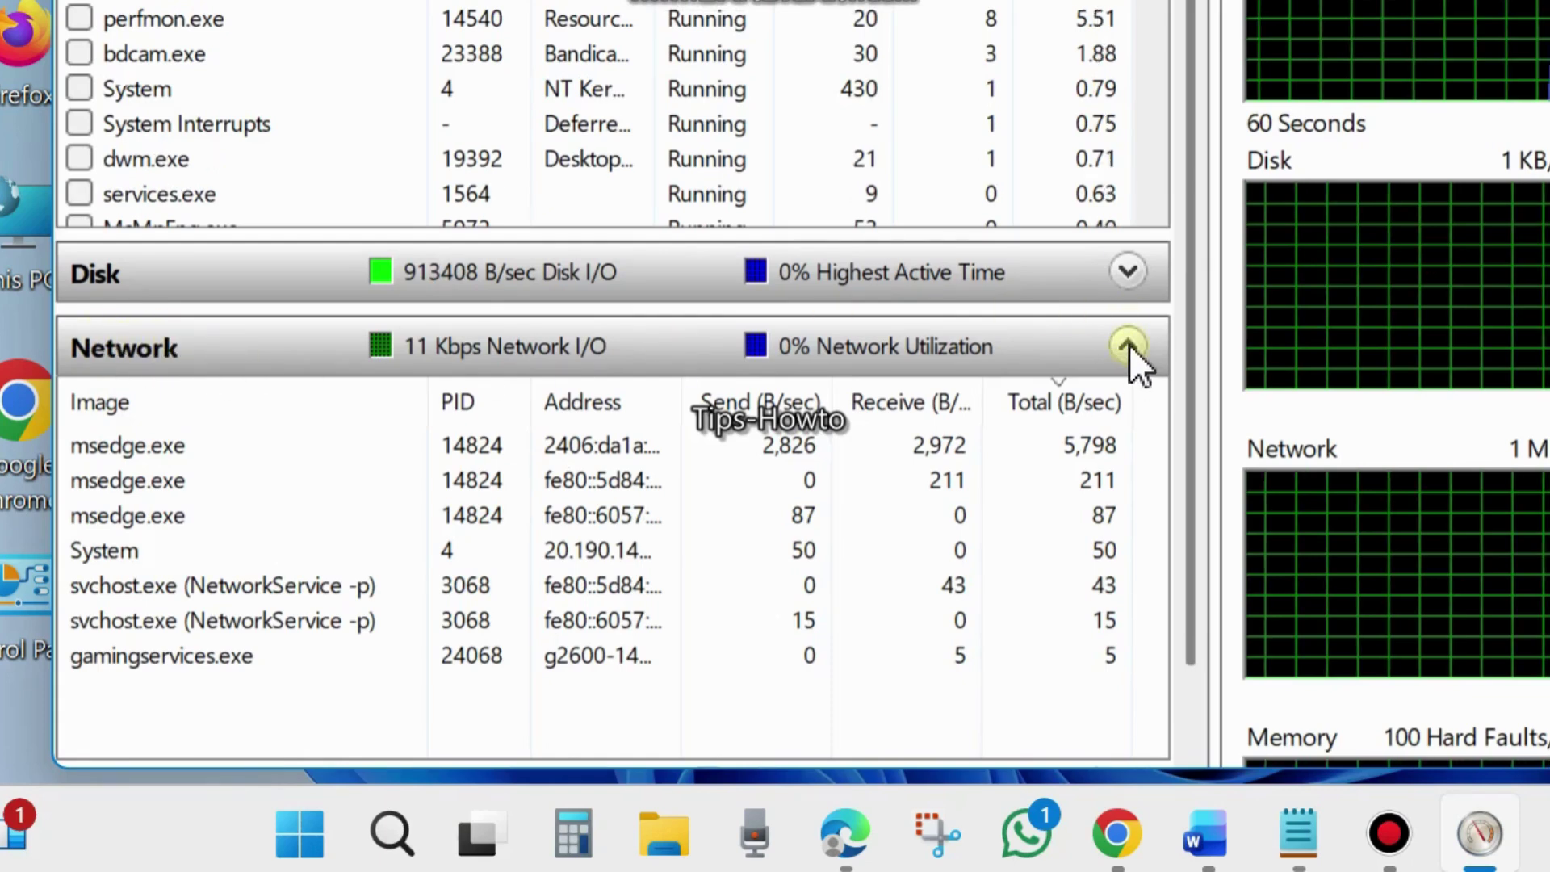
- Collapse and re-expand the Network section, and review the send, receive and total rates of each listed process
{"action": "left_click", "coordinate": [1128, 344]}
{"action": "left_click", "coordinate": [1129, 344]}
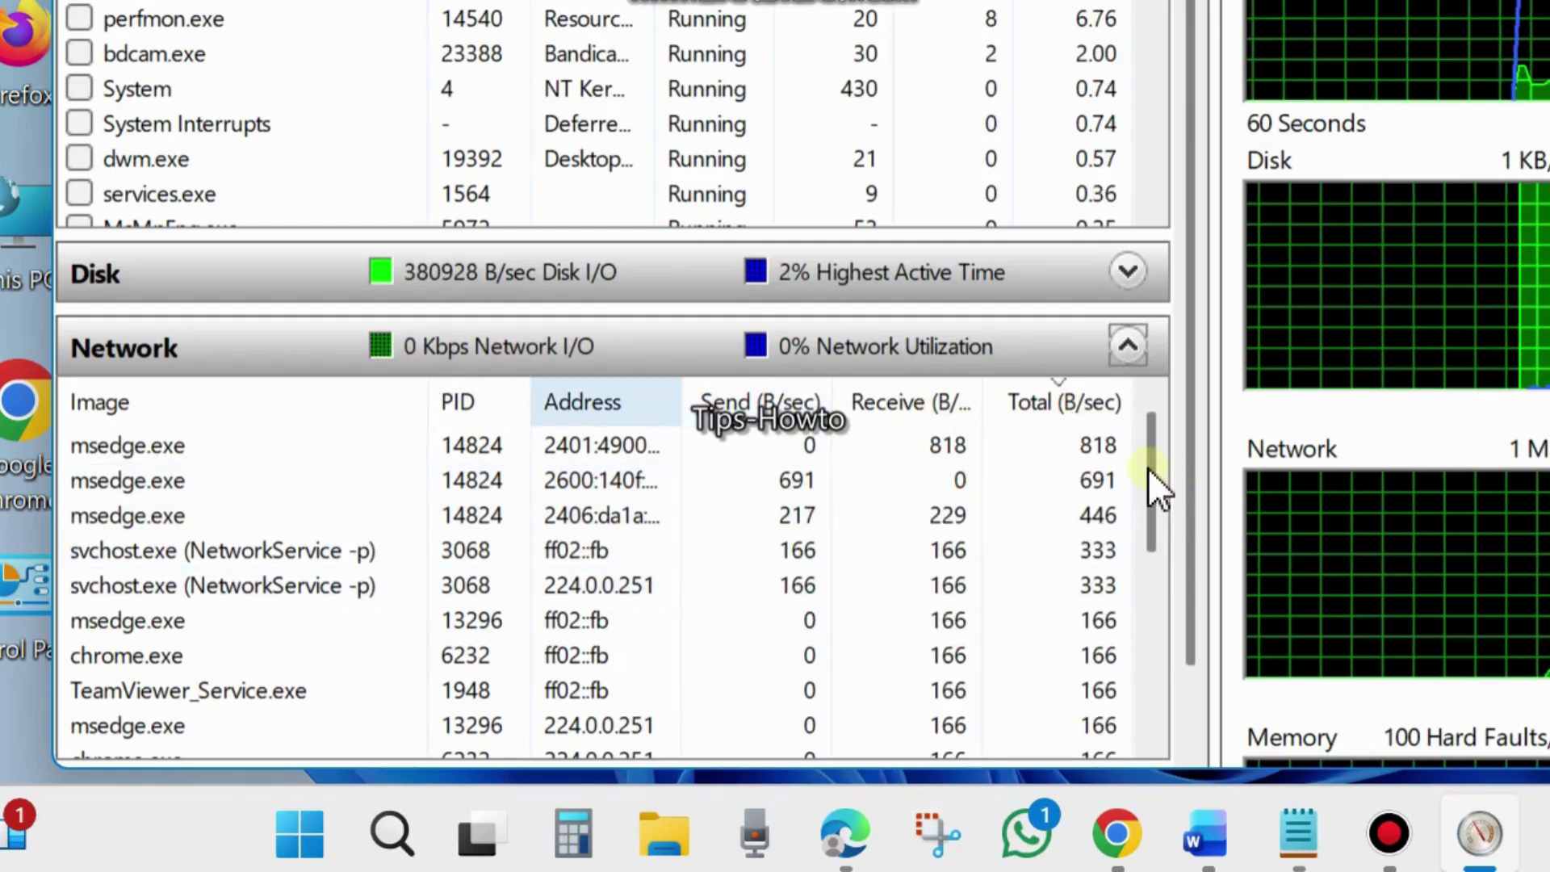
{"action": "left_click_drag", "start_coordinate": [1149, 471], "coordinate": [1159, 720]}
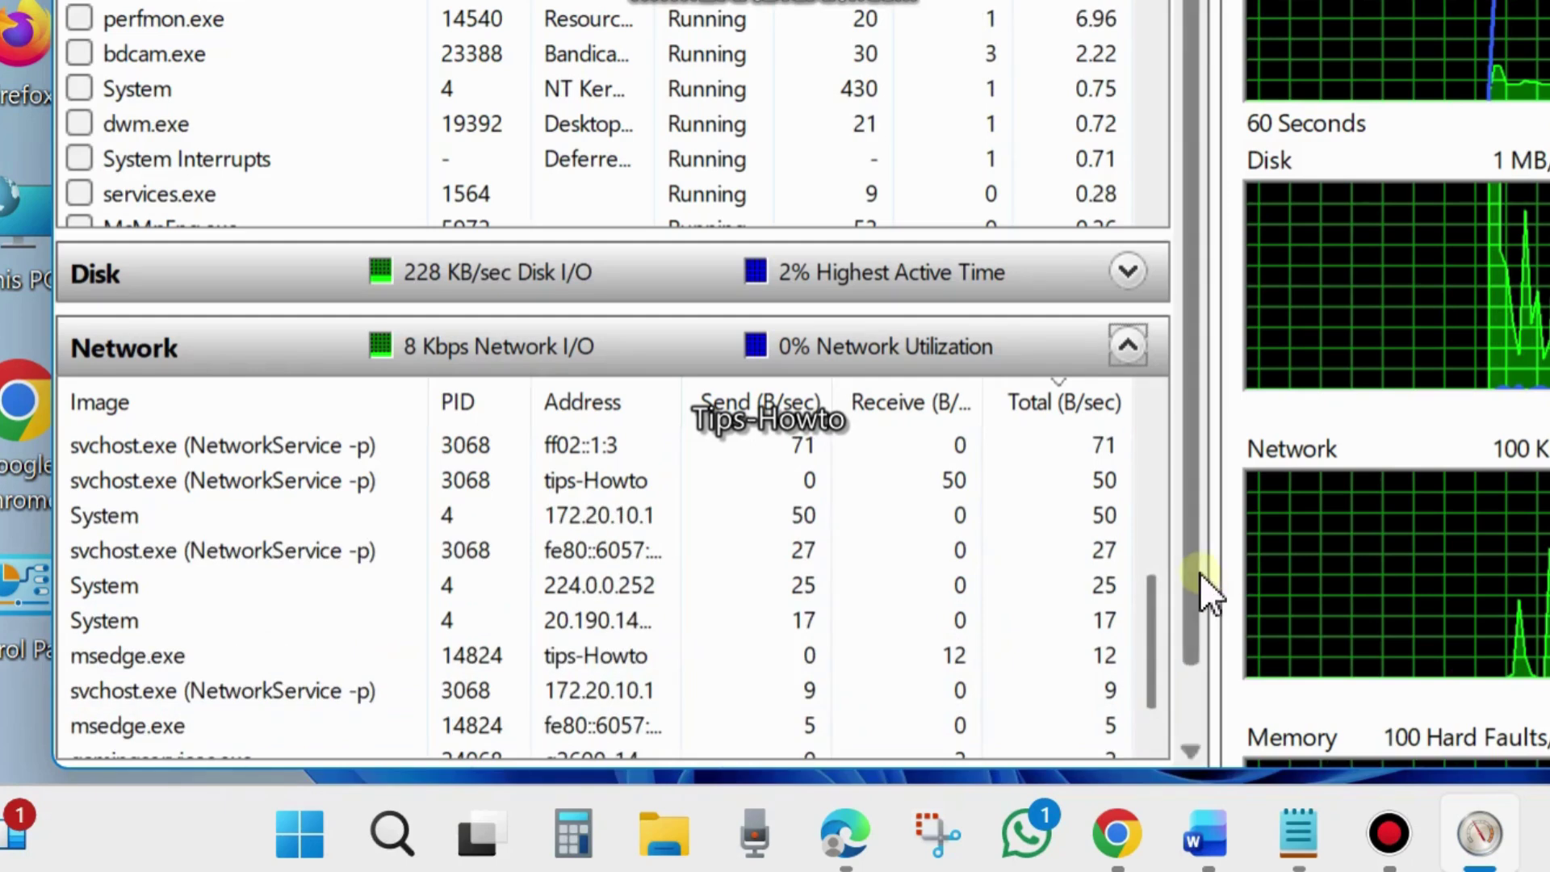
{"action": "left_click_drag", "start_coordinate": [1199, 617], "coordinate": [1199, 690]}
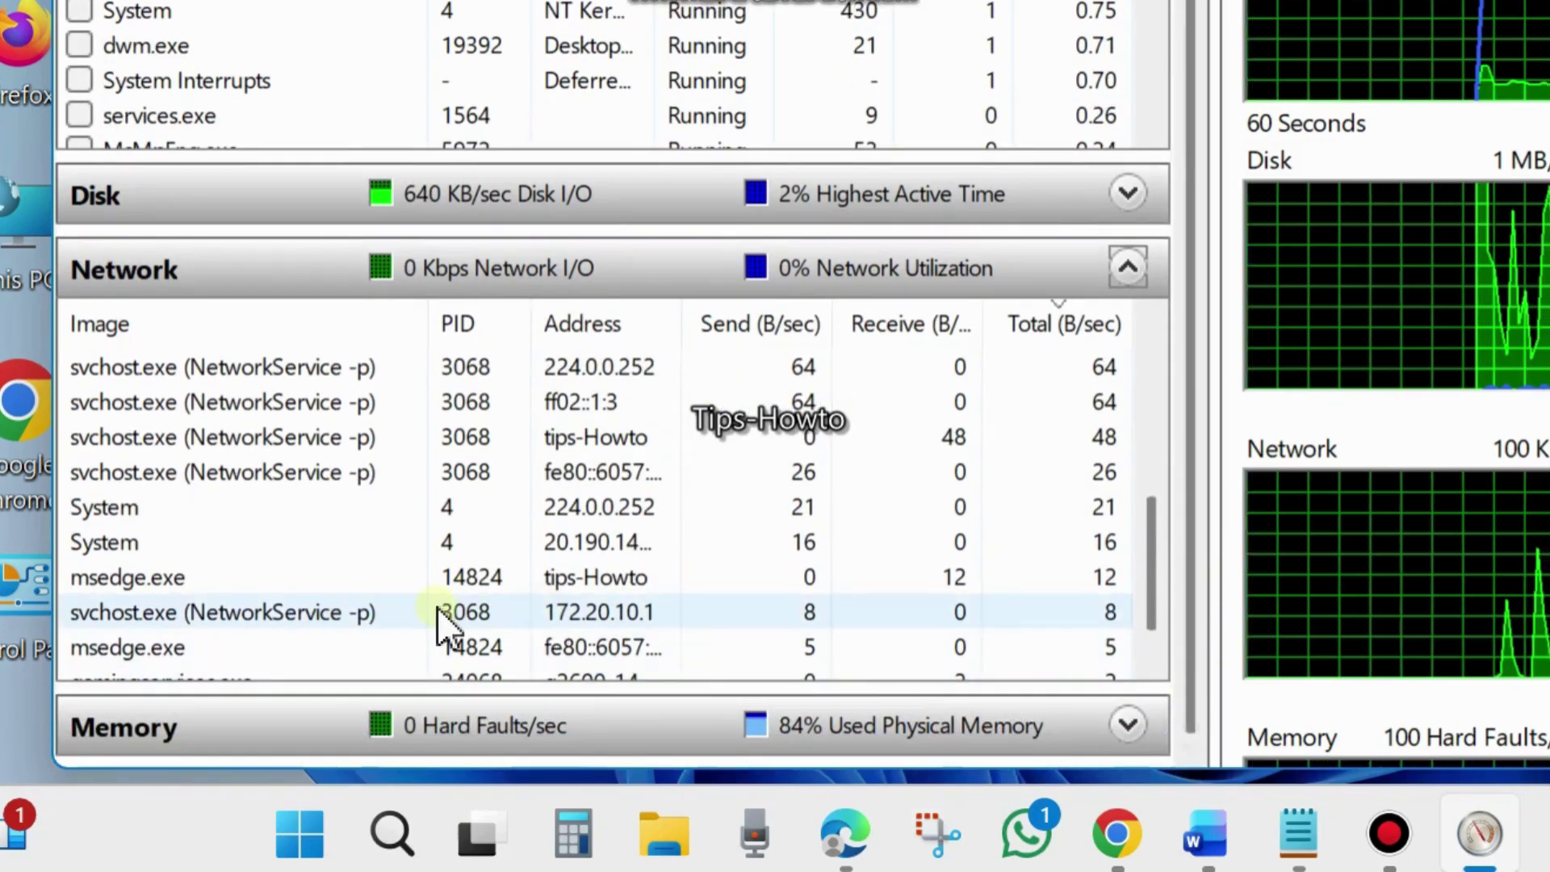
{"action": "scroll", "coordinate": [438, 621], "scroll_direction": "down", "scroll_amount": 1}
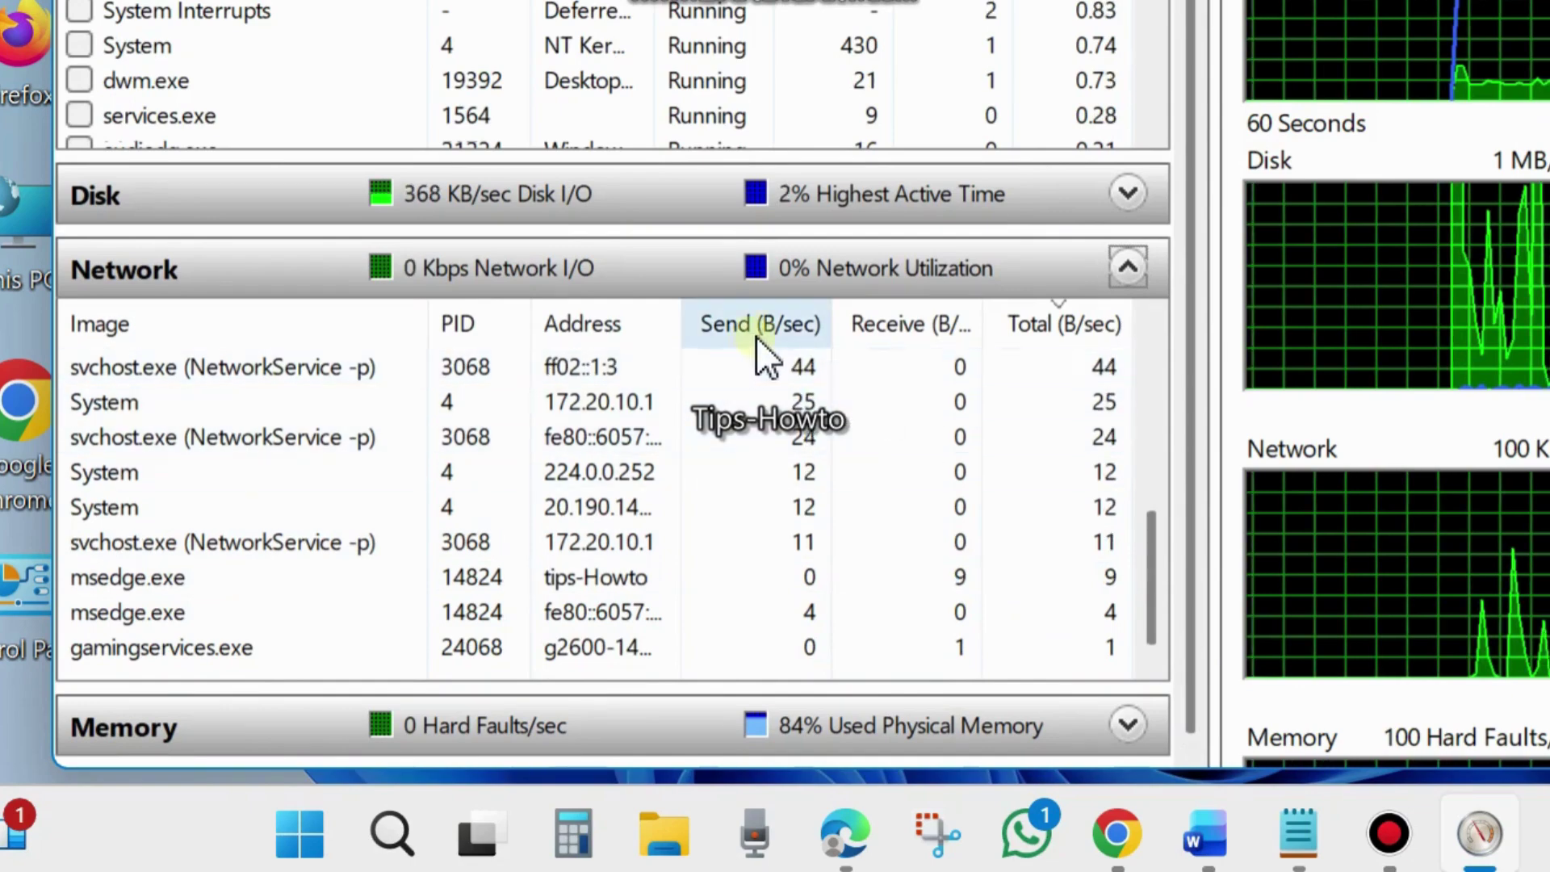
{"action": "scroll", "coordinate": [887, 520], "scroll_direction": "up", "scroll_amount": 3}
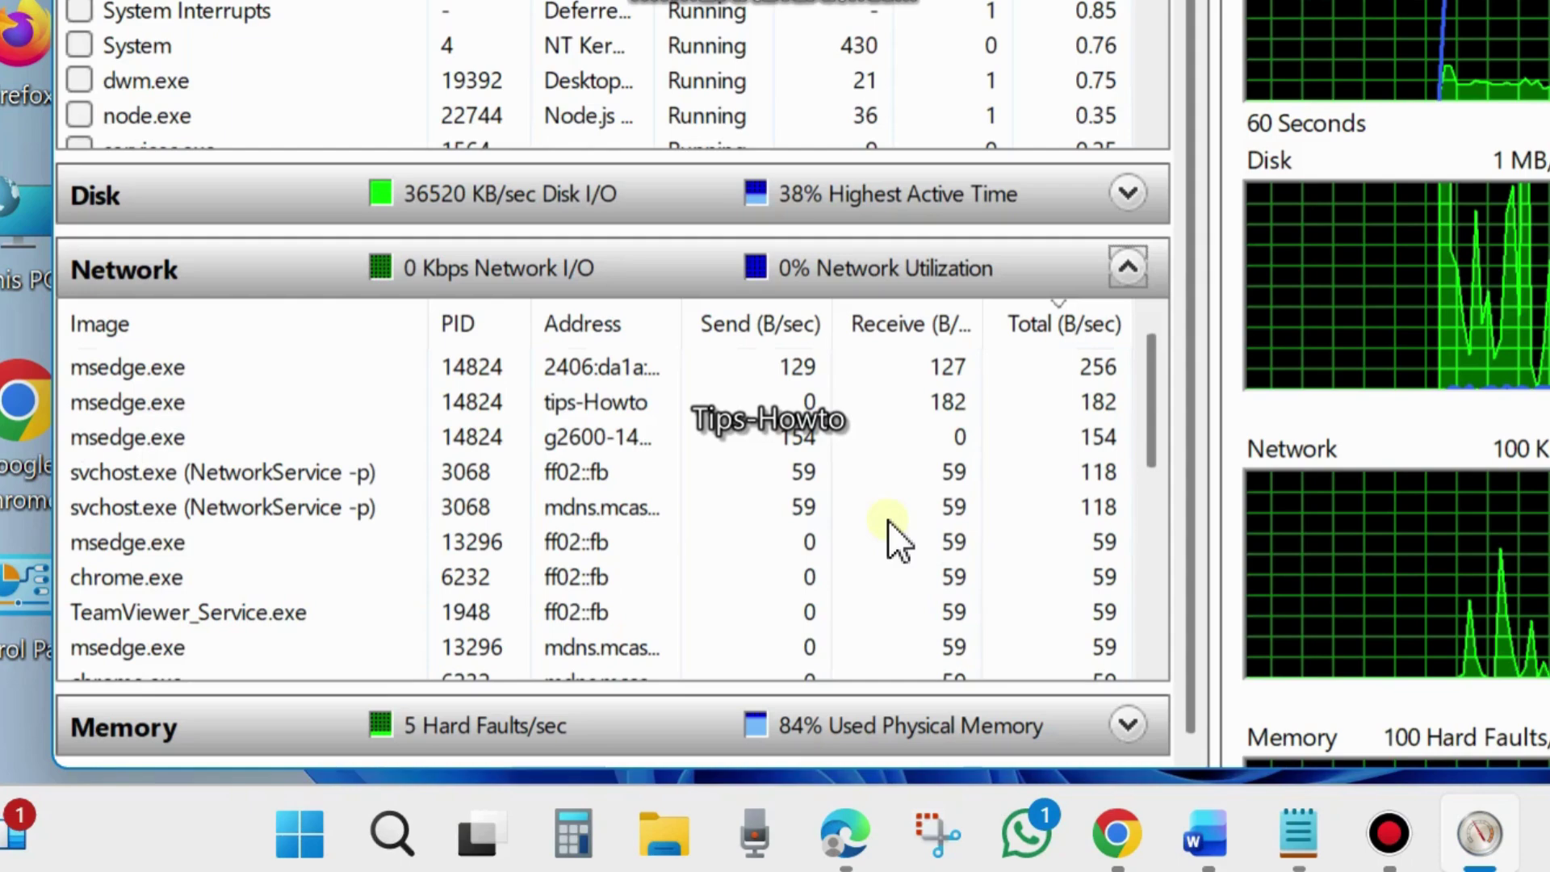
- Examine the Network usage graph and close Resource Monitor
{"action": "left_click_drag", "start_coordinate": [775, 0], "coordinate": [540, 0]}
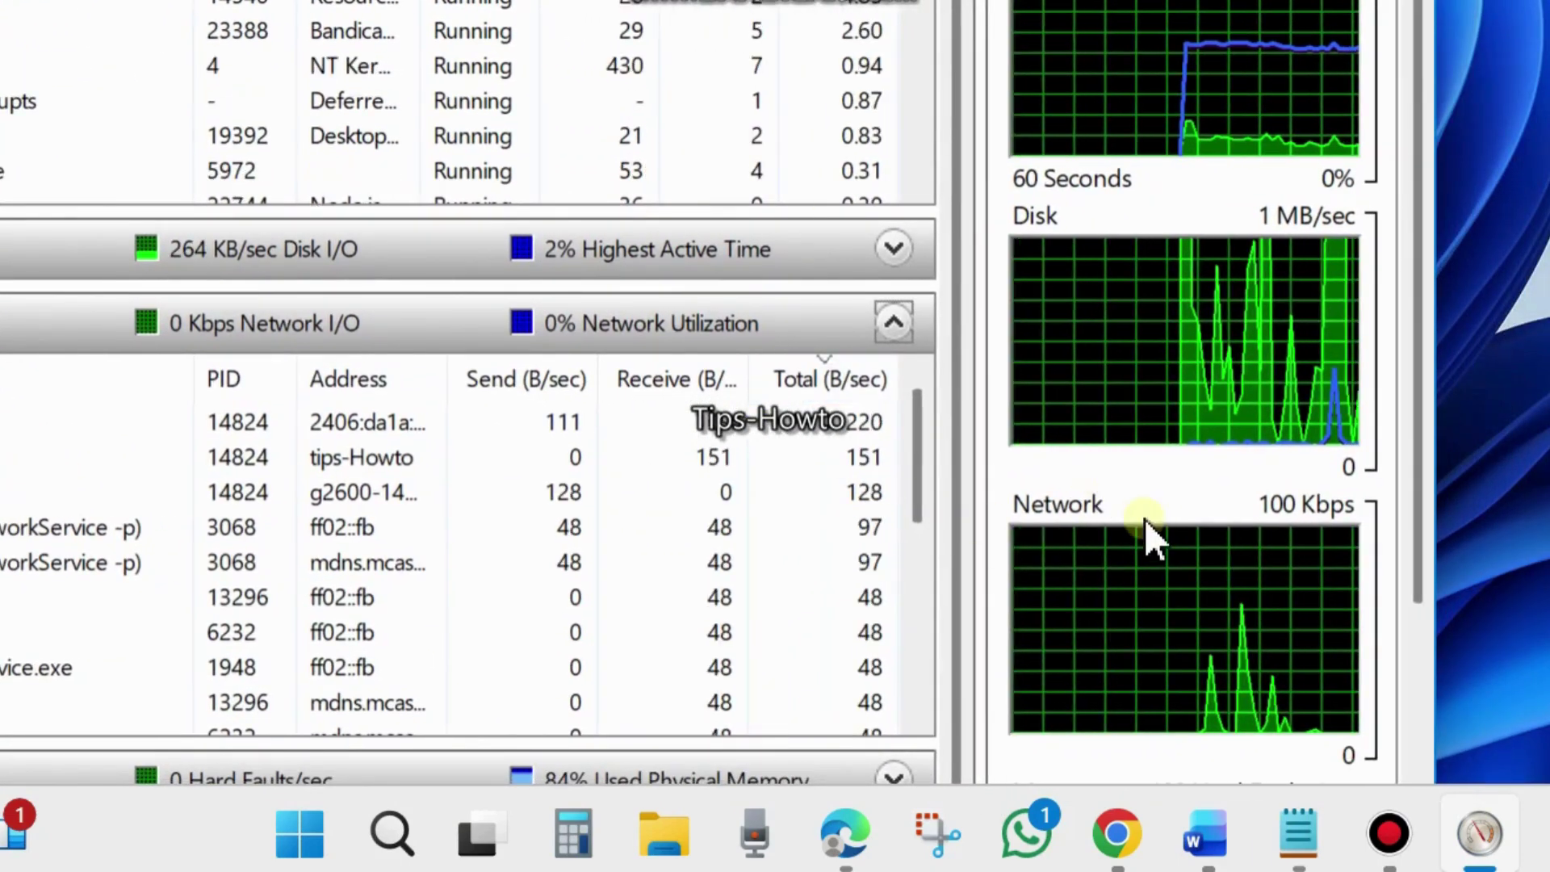
{"action": "left_click_drag", "start_coordinate": [1426, 447], "coordinate": [1415, 667]}
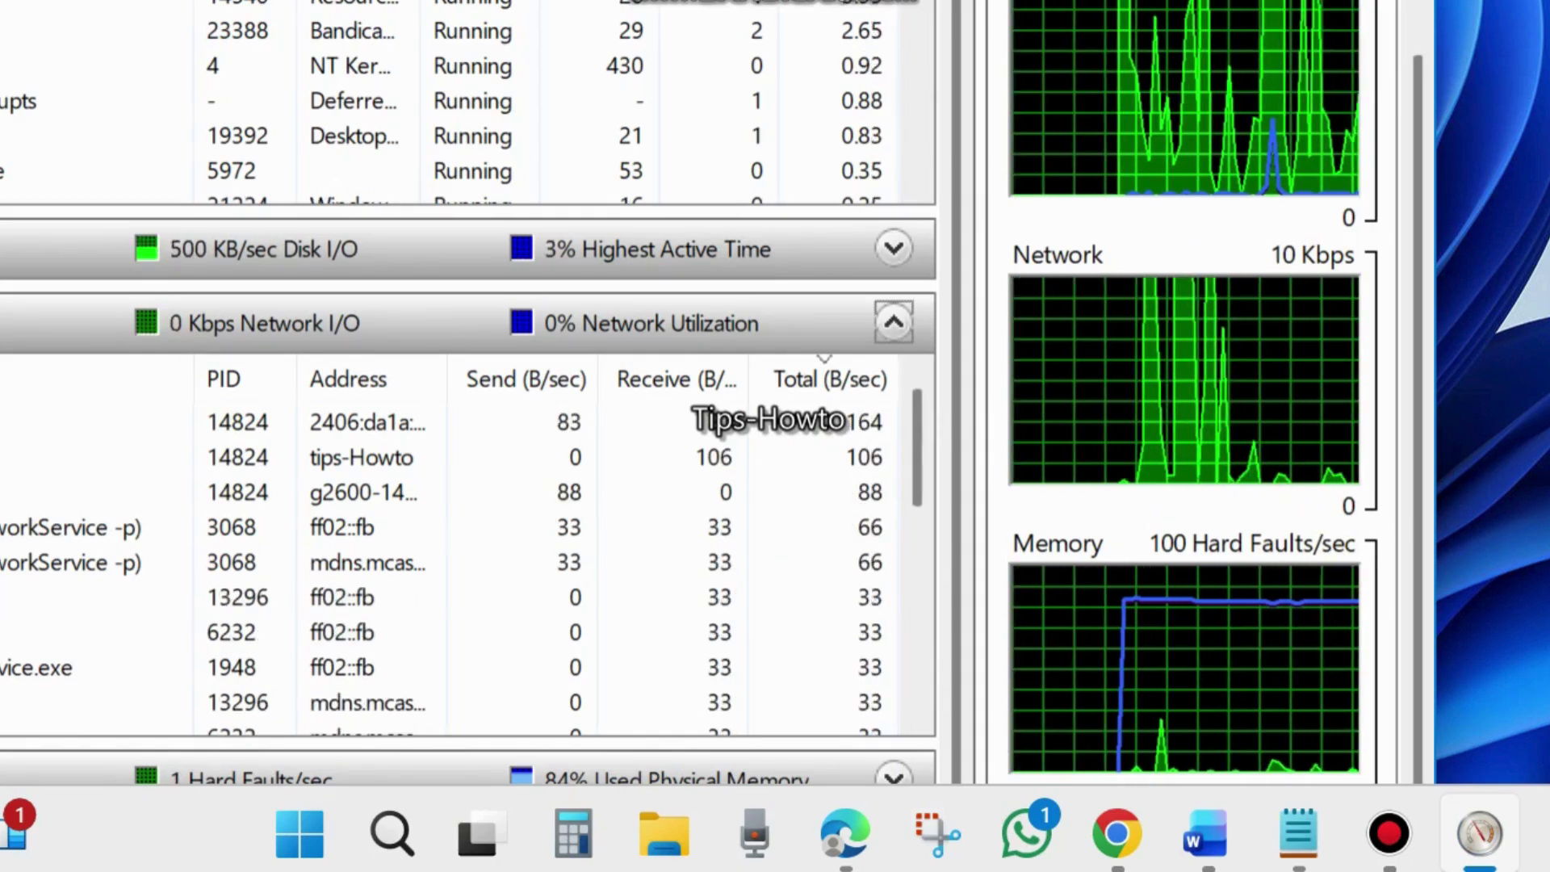
{"action": "key", "text": "alt+F4"}
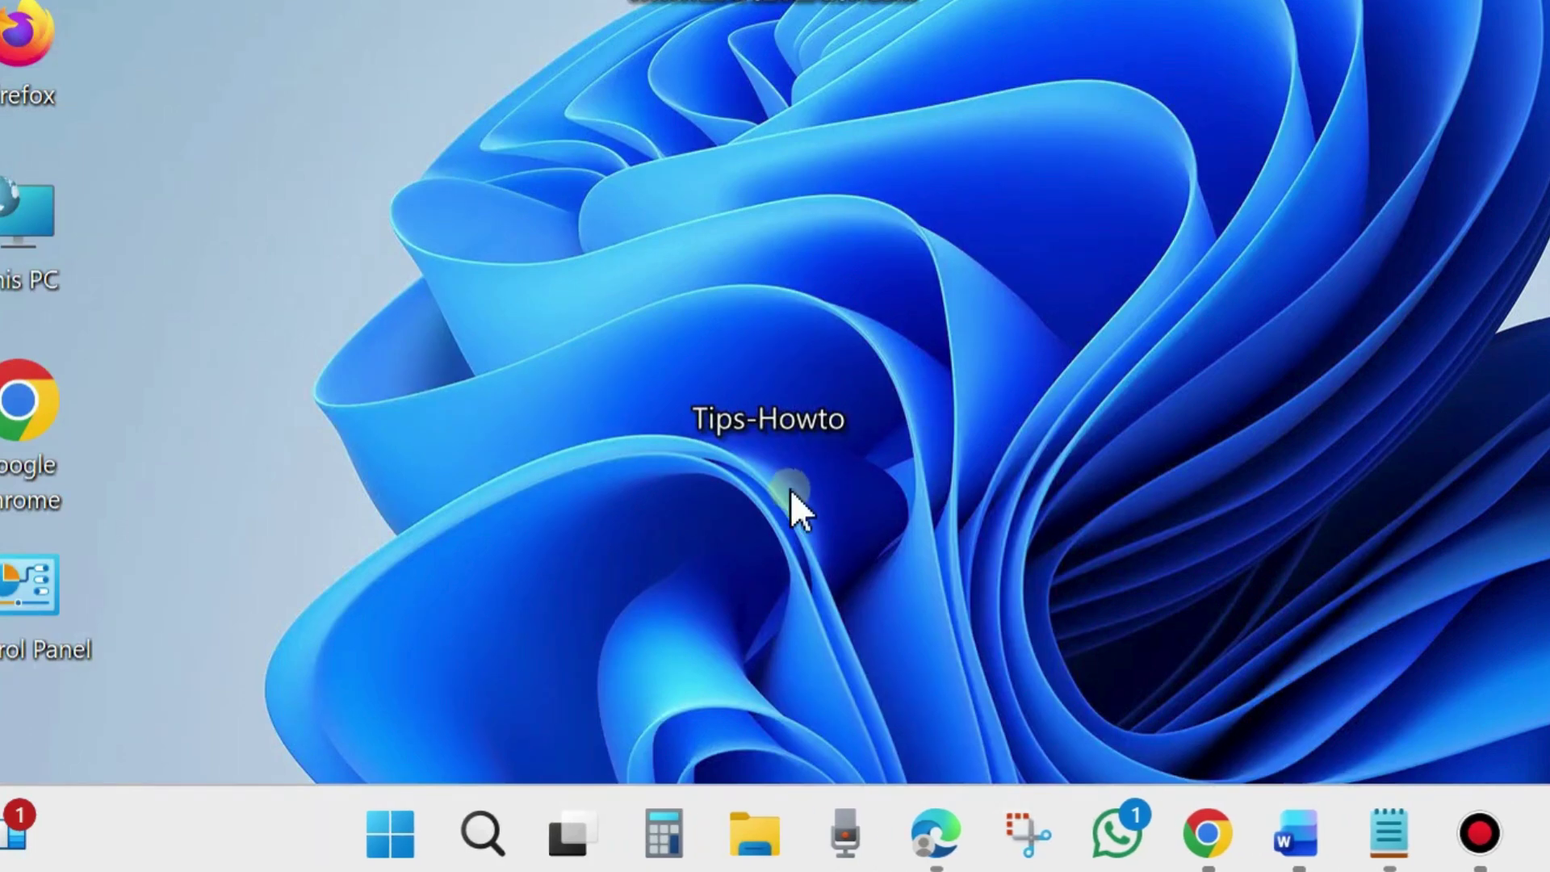
- Switch to Notepad, highlight words in the heading "Track Windows Update Download Usage", and minimize Notepad
{"action": "left_click", "coordinate": [1408, 841]}
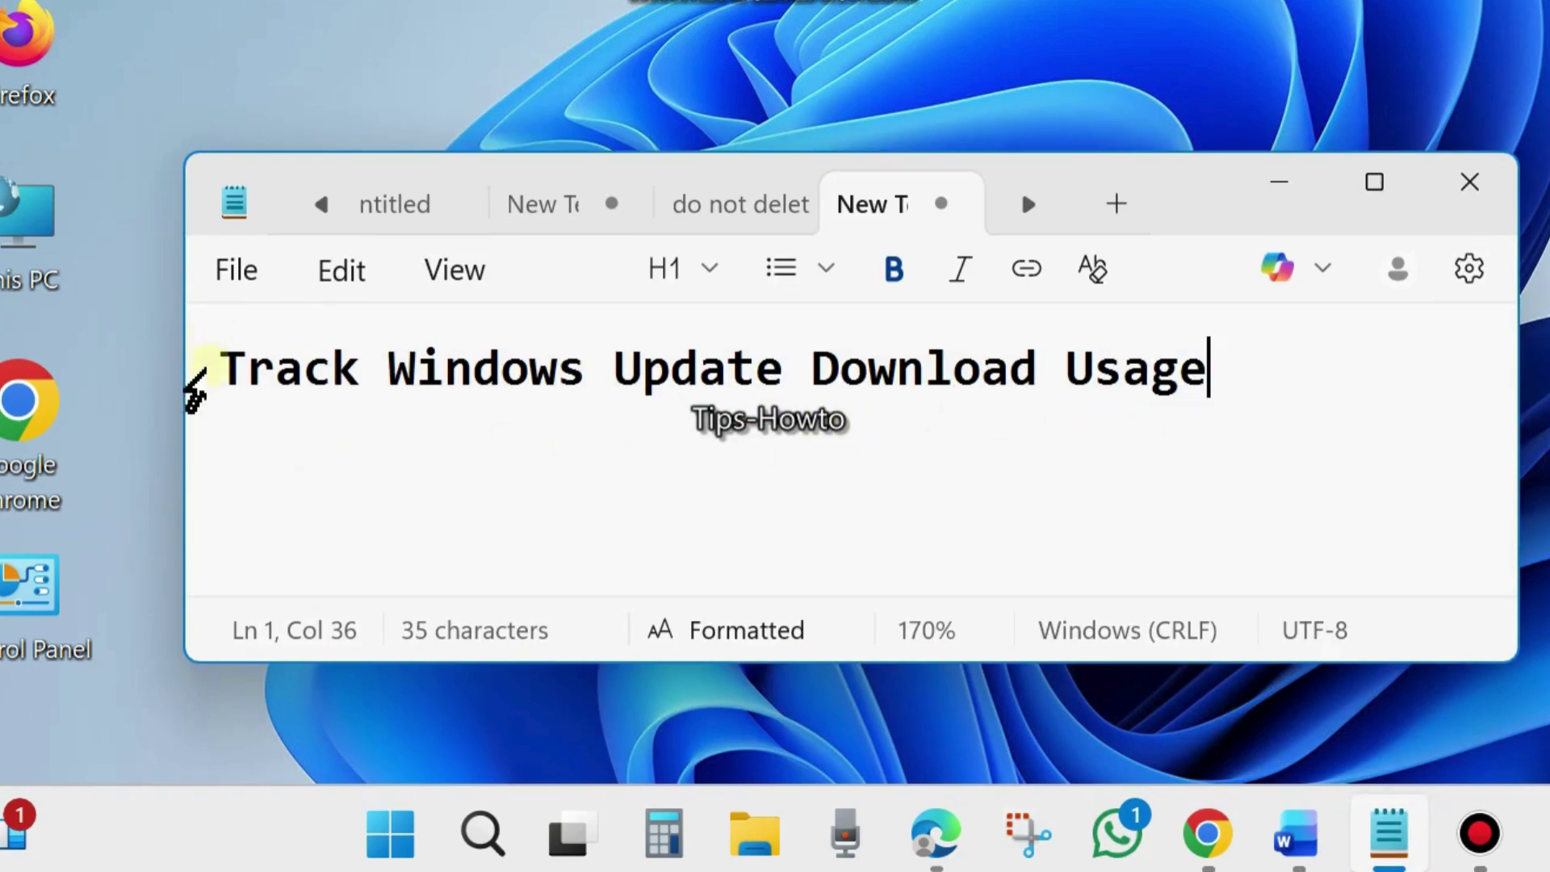
{"action": "key", "text": "ctrl+a"}
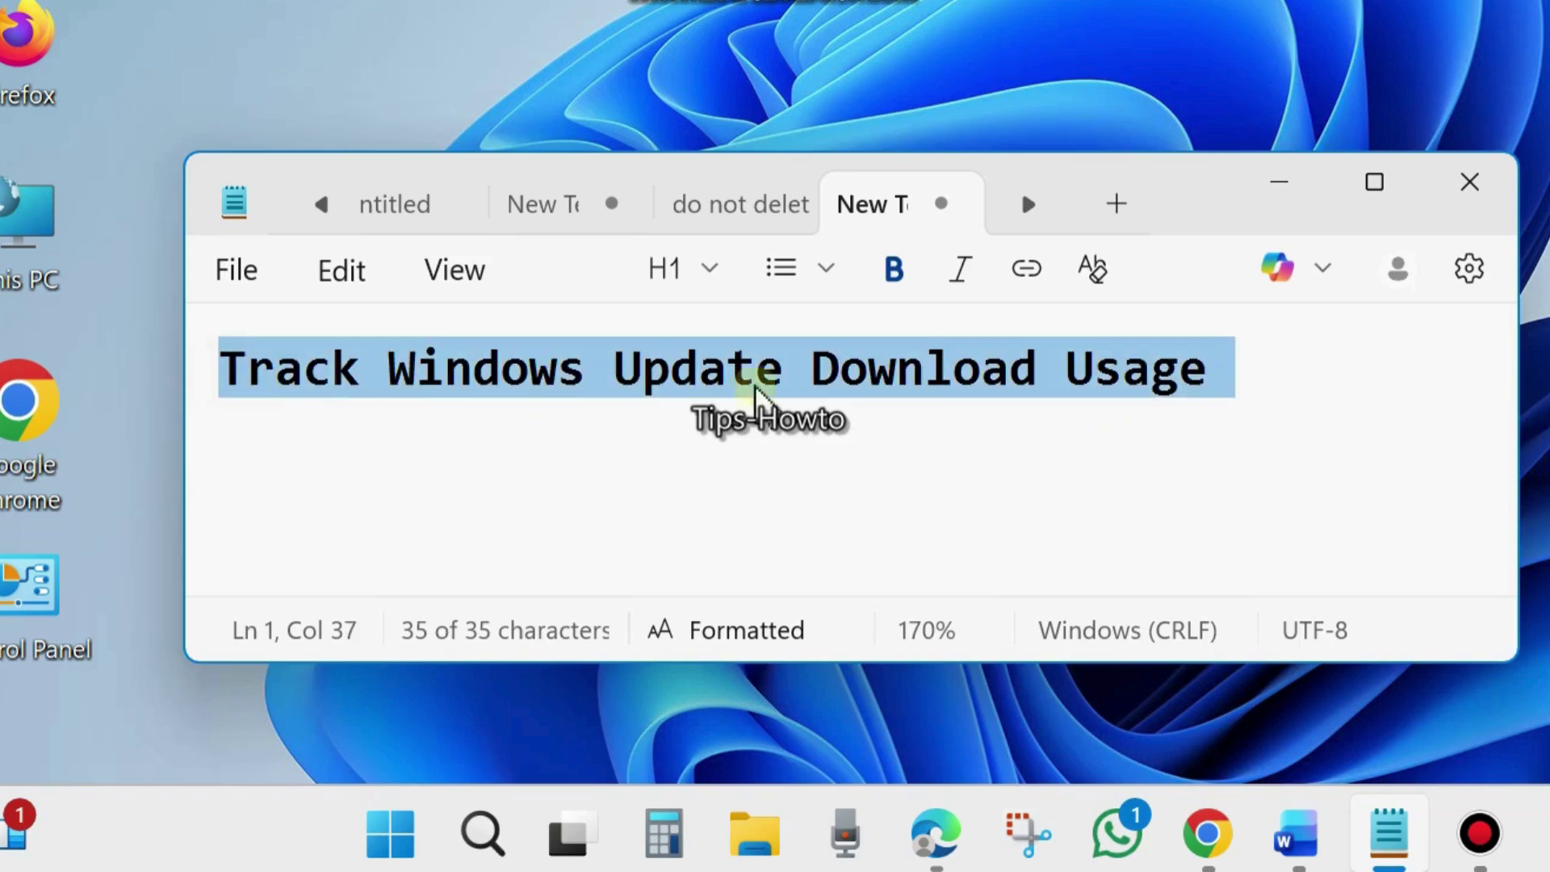
{"action": "left_click", "coordinate": [840, 379]}
{"action": "left_click_drag", "start_coordinate": [803, 359], "coordinate": [1345, 374]}
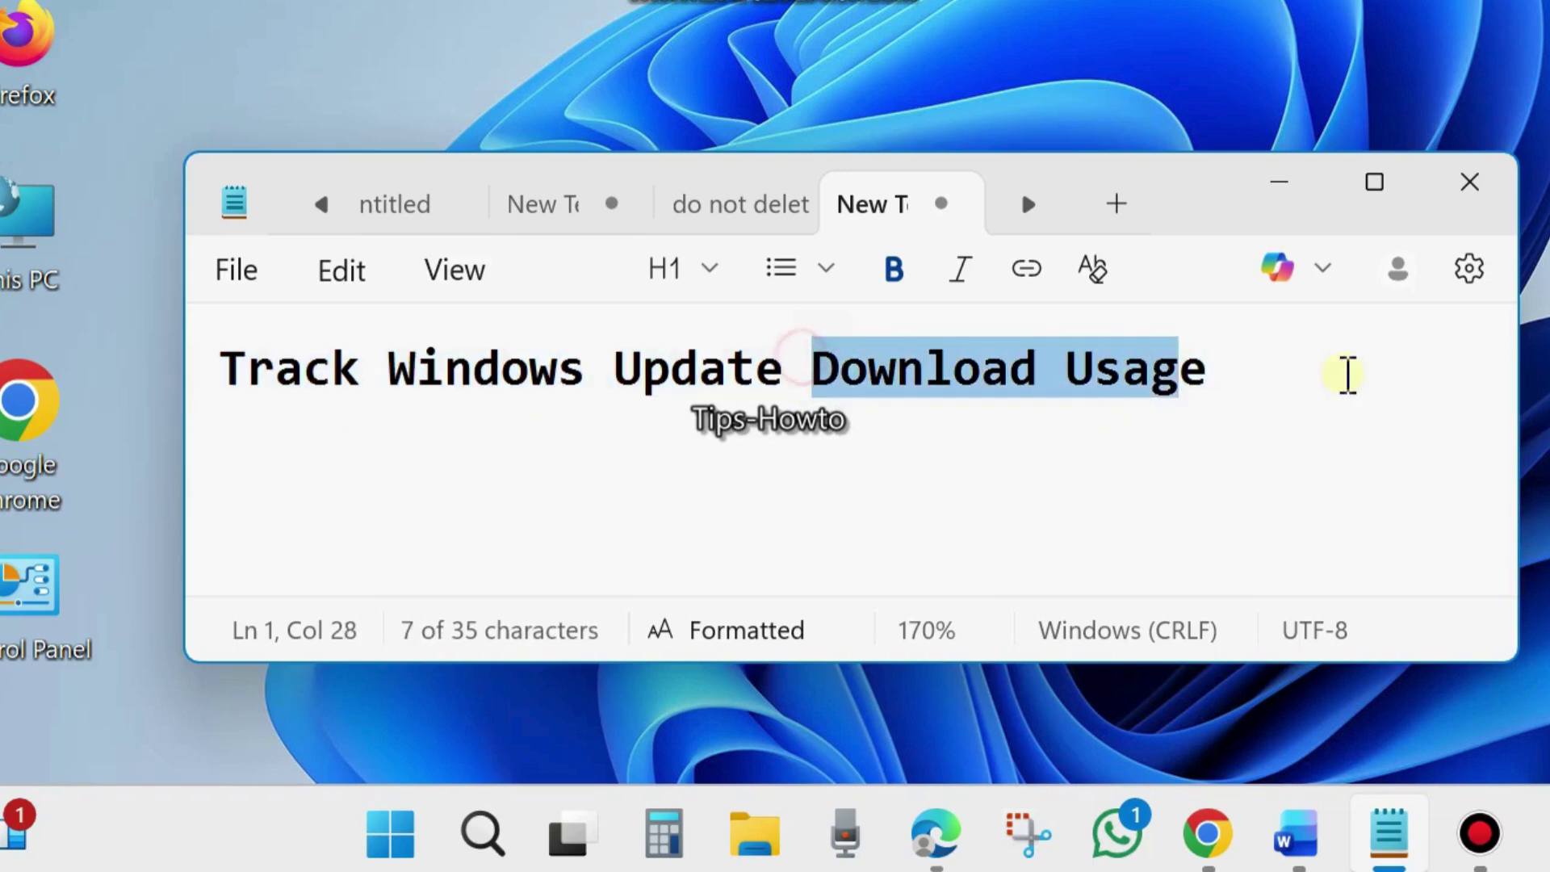
{"action": "left_click", "coordinate": [1062, 387]}
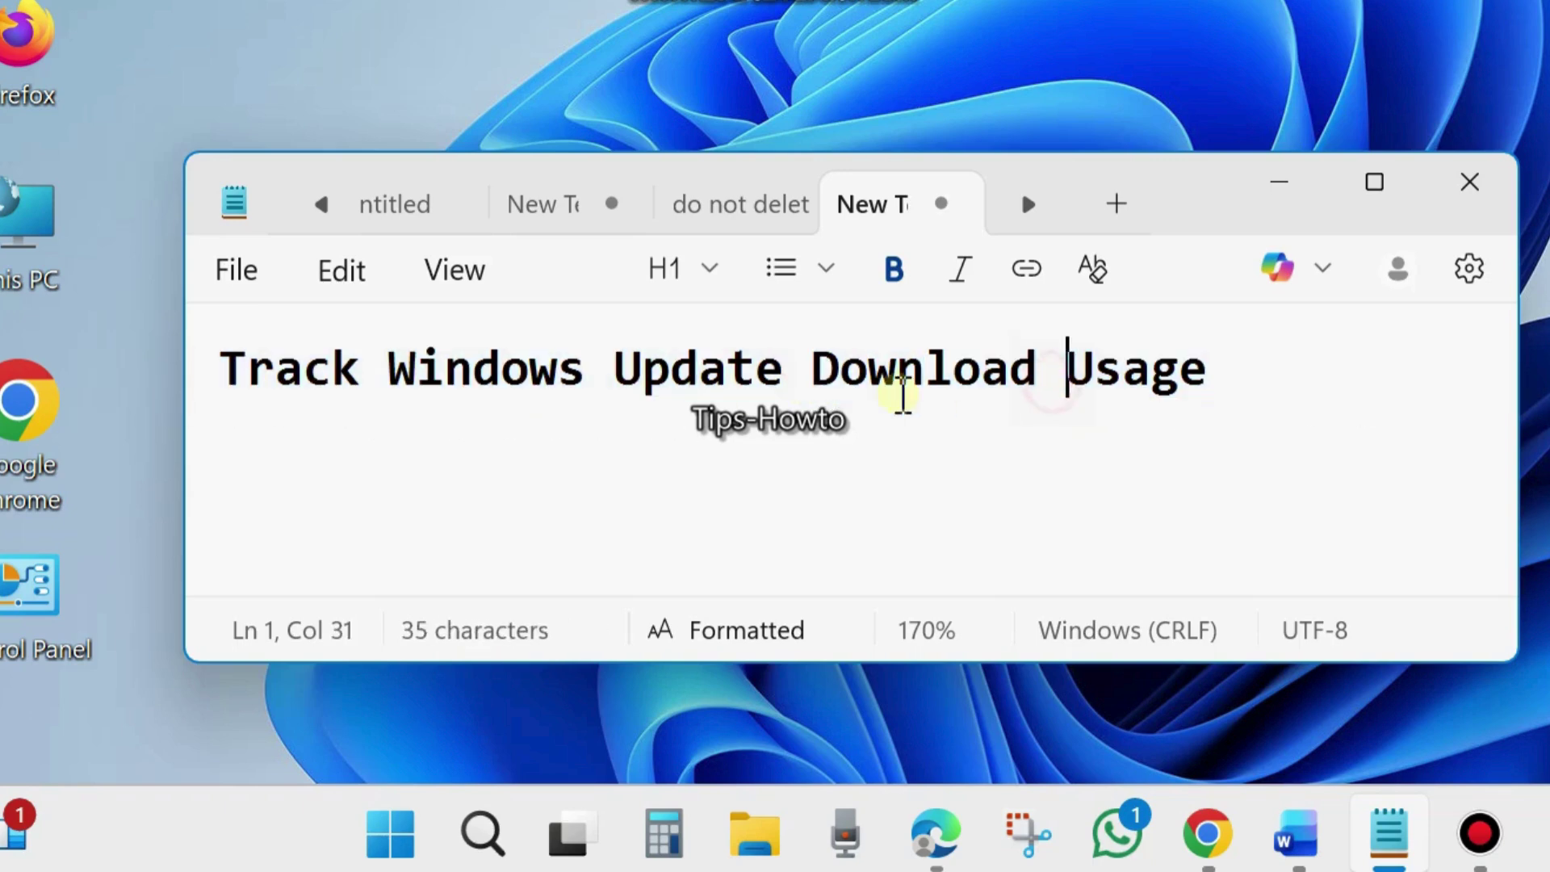
{"action": "left_click", "coordinate": [1289, 192]}
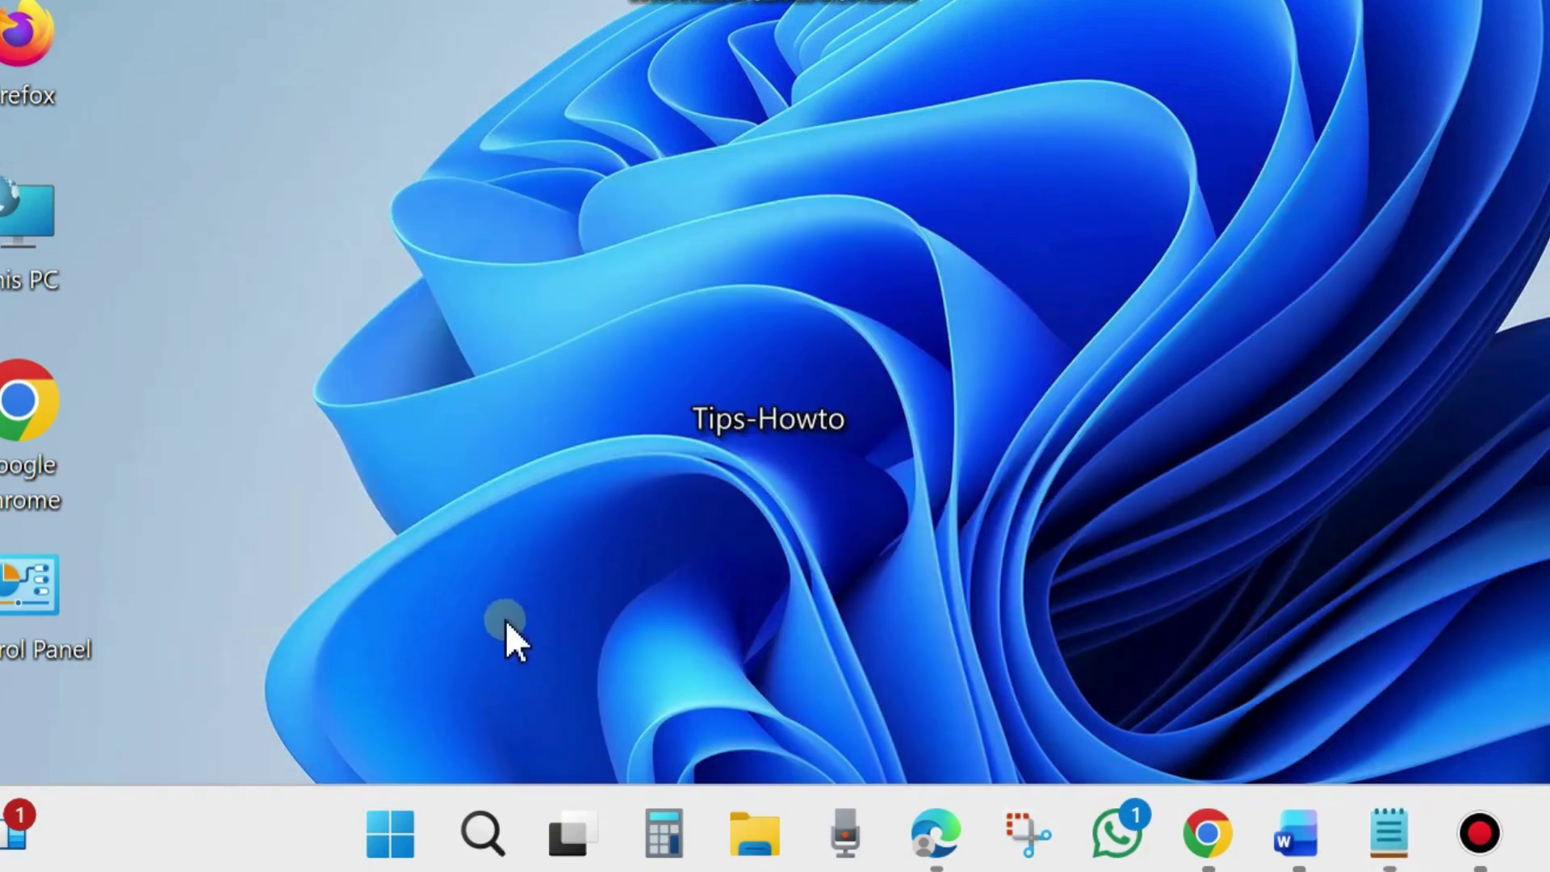
- Open Windows Settings and go to the Windows Update page
{"action": "right_click", "coordinate": [390, 836]}
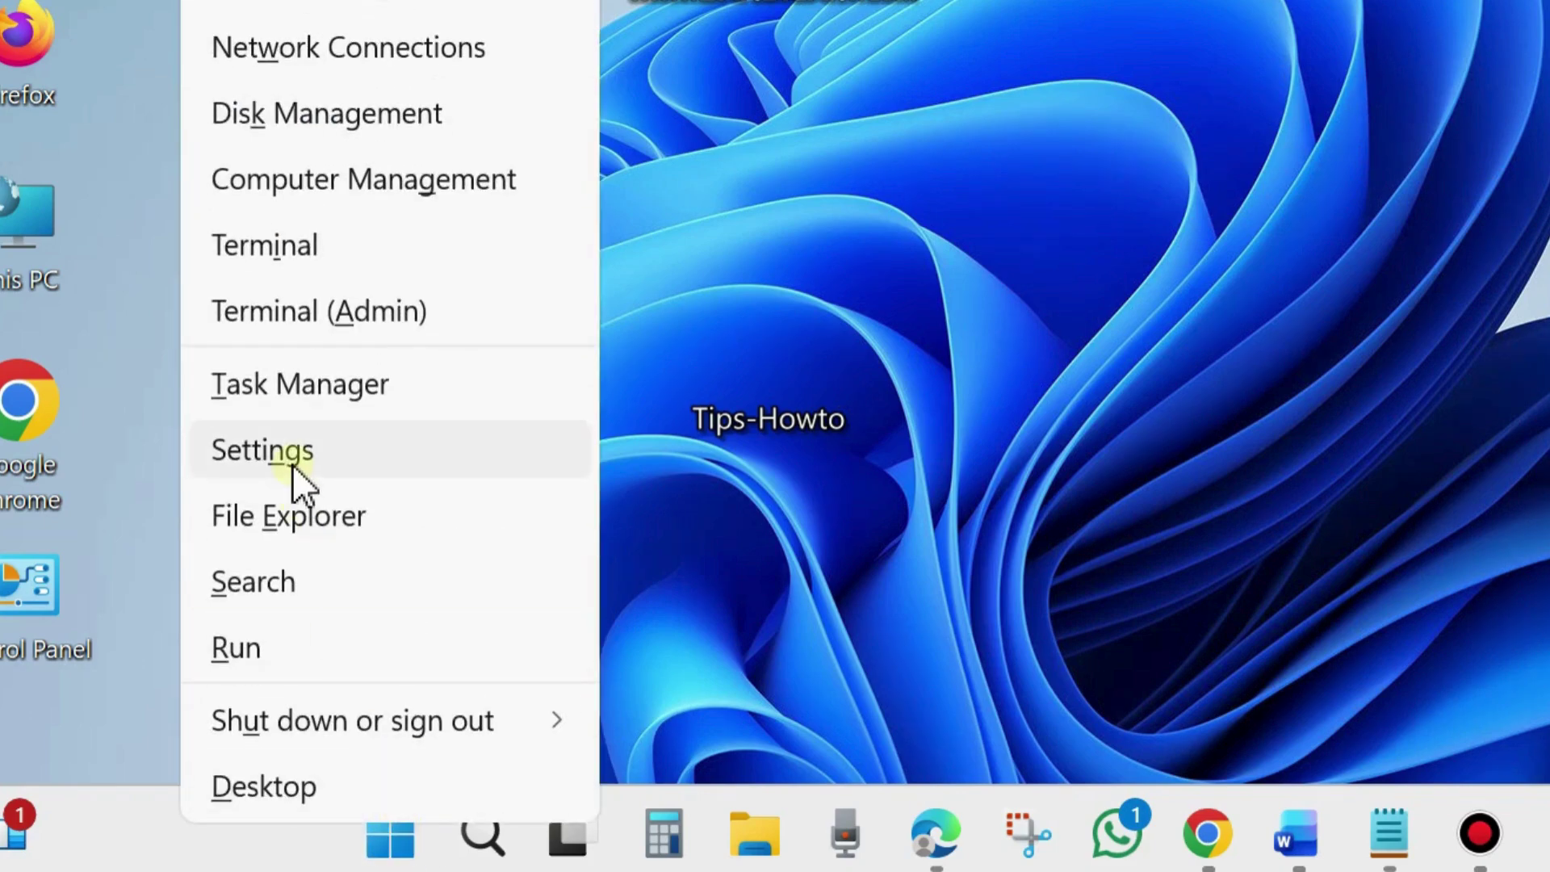
{"action": "left_click", "coordinate": [293, 463]}
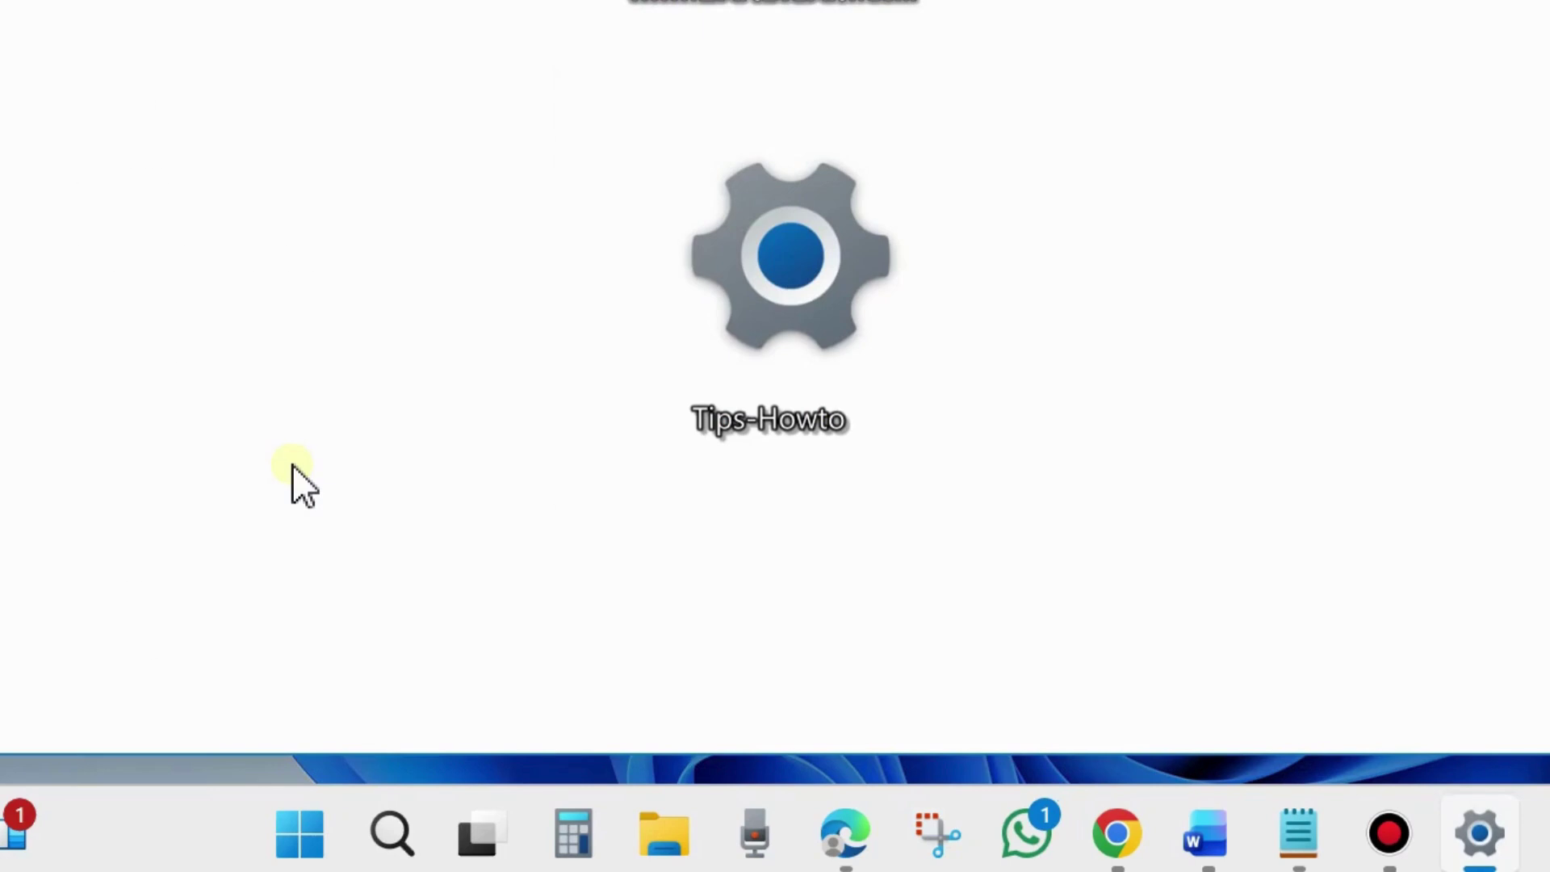
{"action": "scroll", "coordinate": [246, 544], "scroll_direction": "down", "scroll_amount": 3}
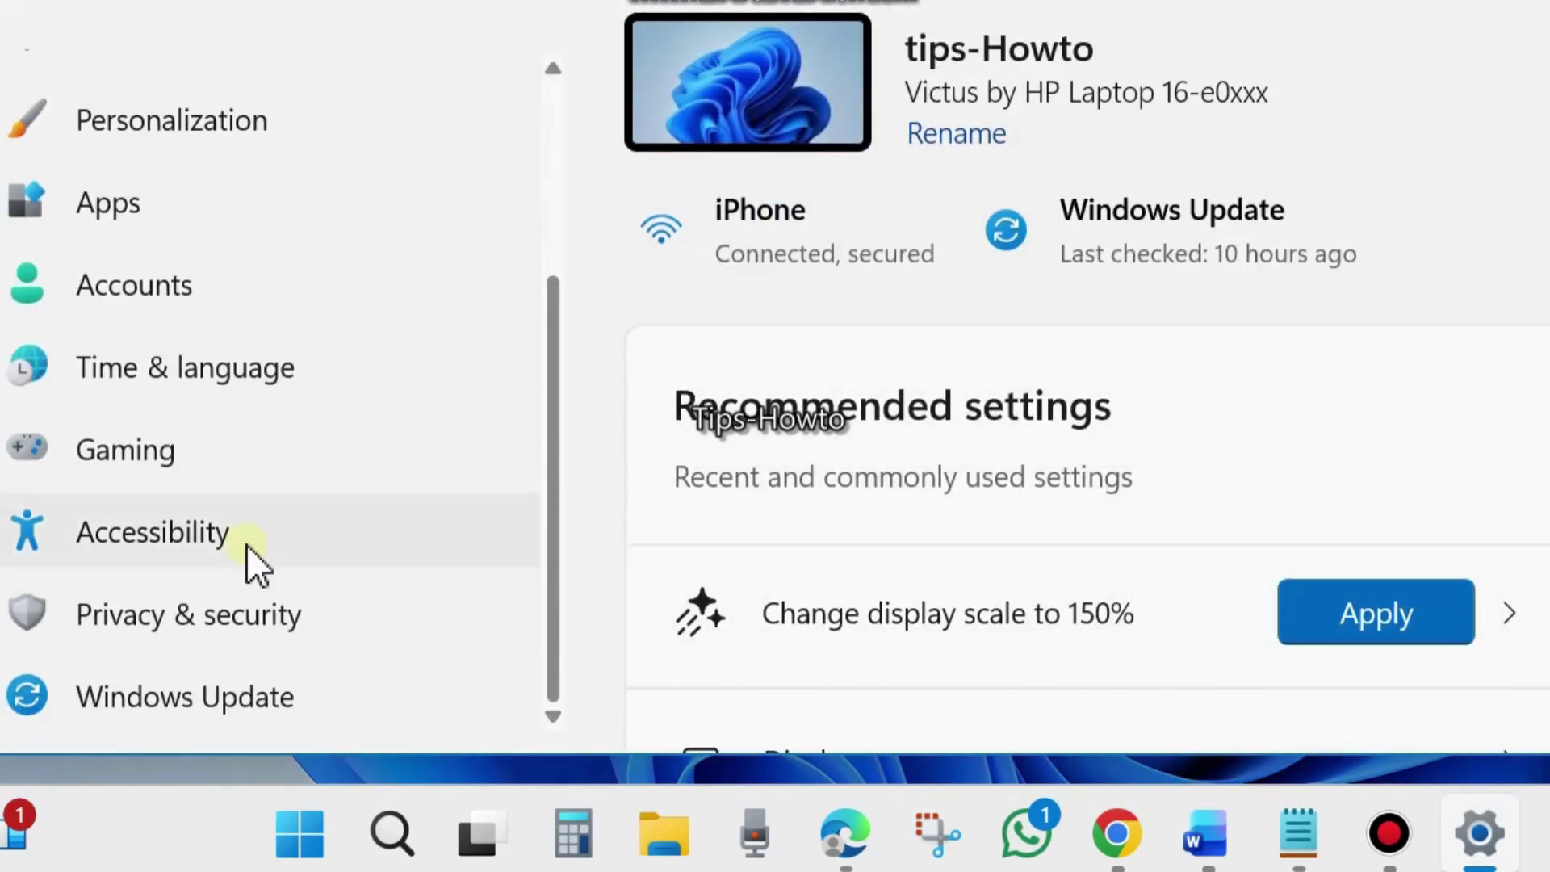
{"action": "left_click", "coordinate": [171, 704]}
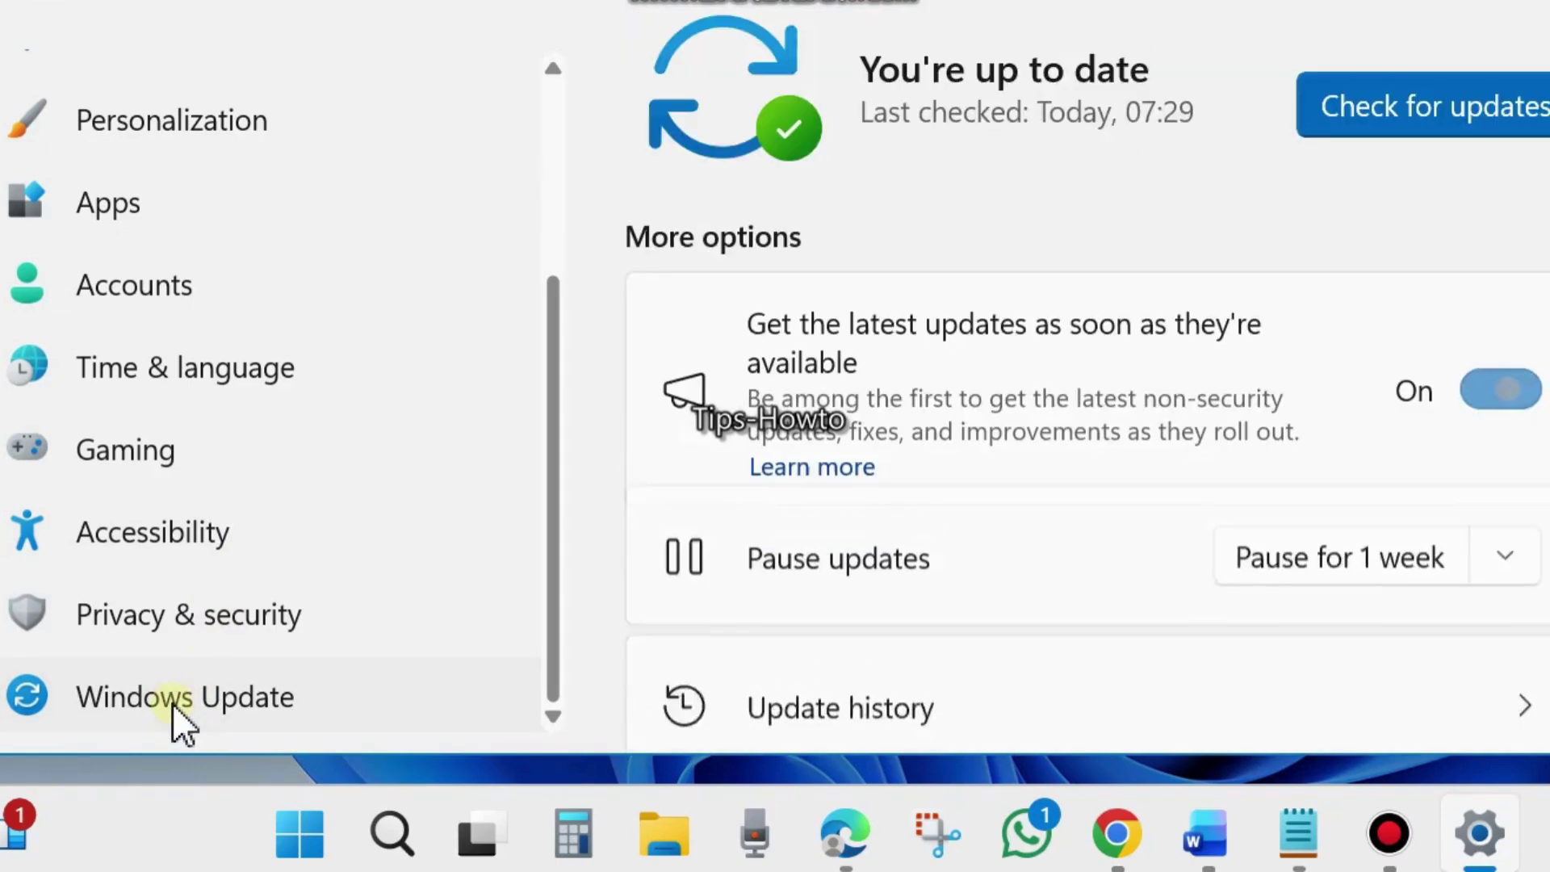
- Open the Delivery Optimization page from the advanced options of Windows Update
{"action": "scroll", "coordinate": [1055, 501], "scroll_direction": "down", "scroll_amount": 5}
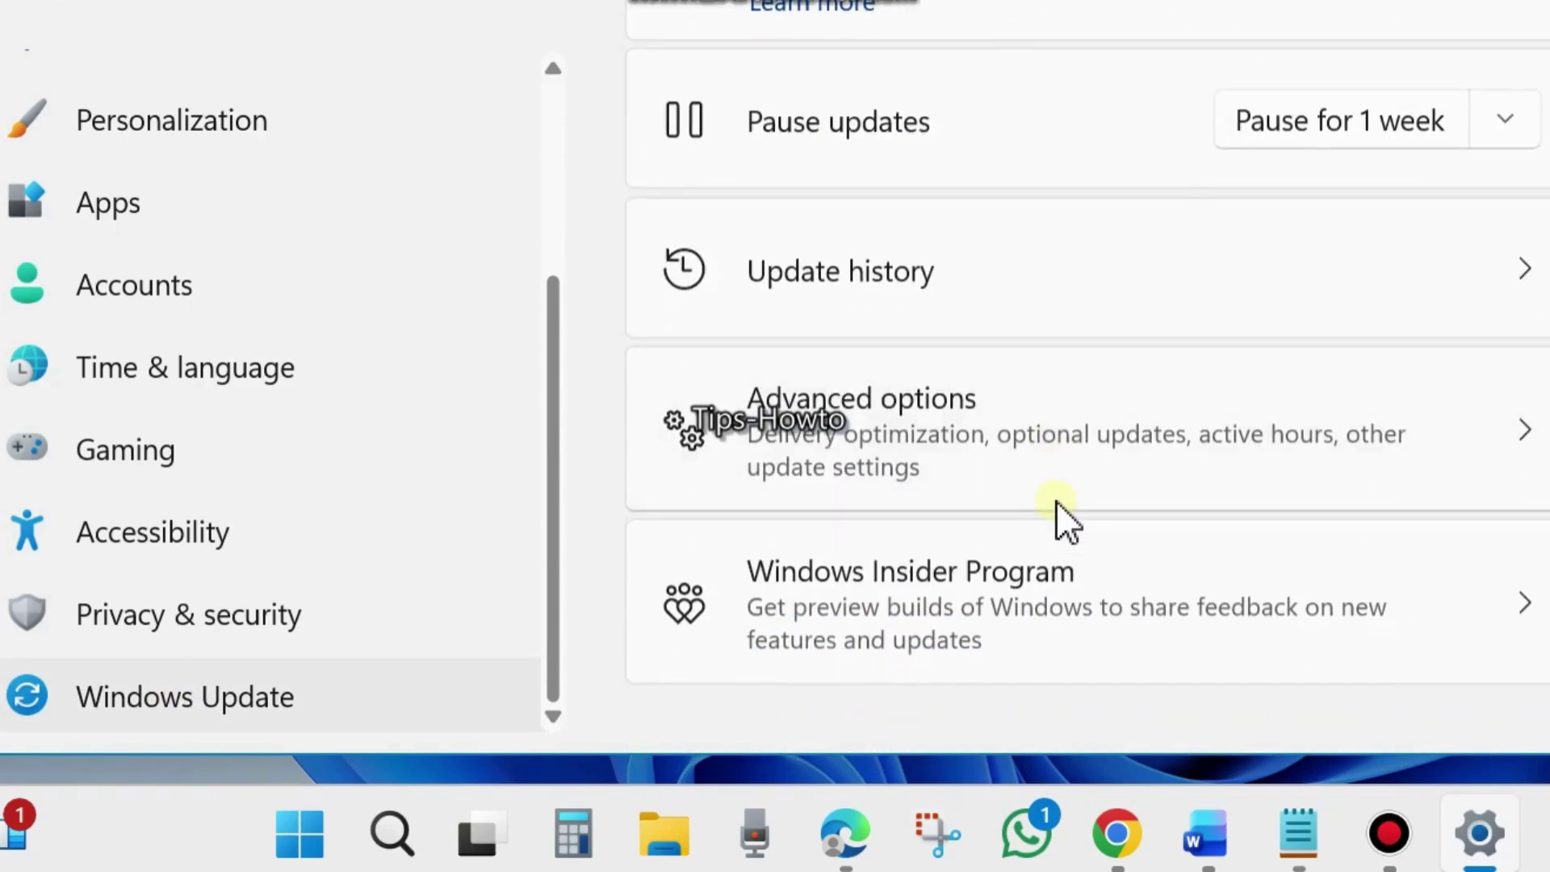
{"action": "left_click", "coordinate": [871, 427]}
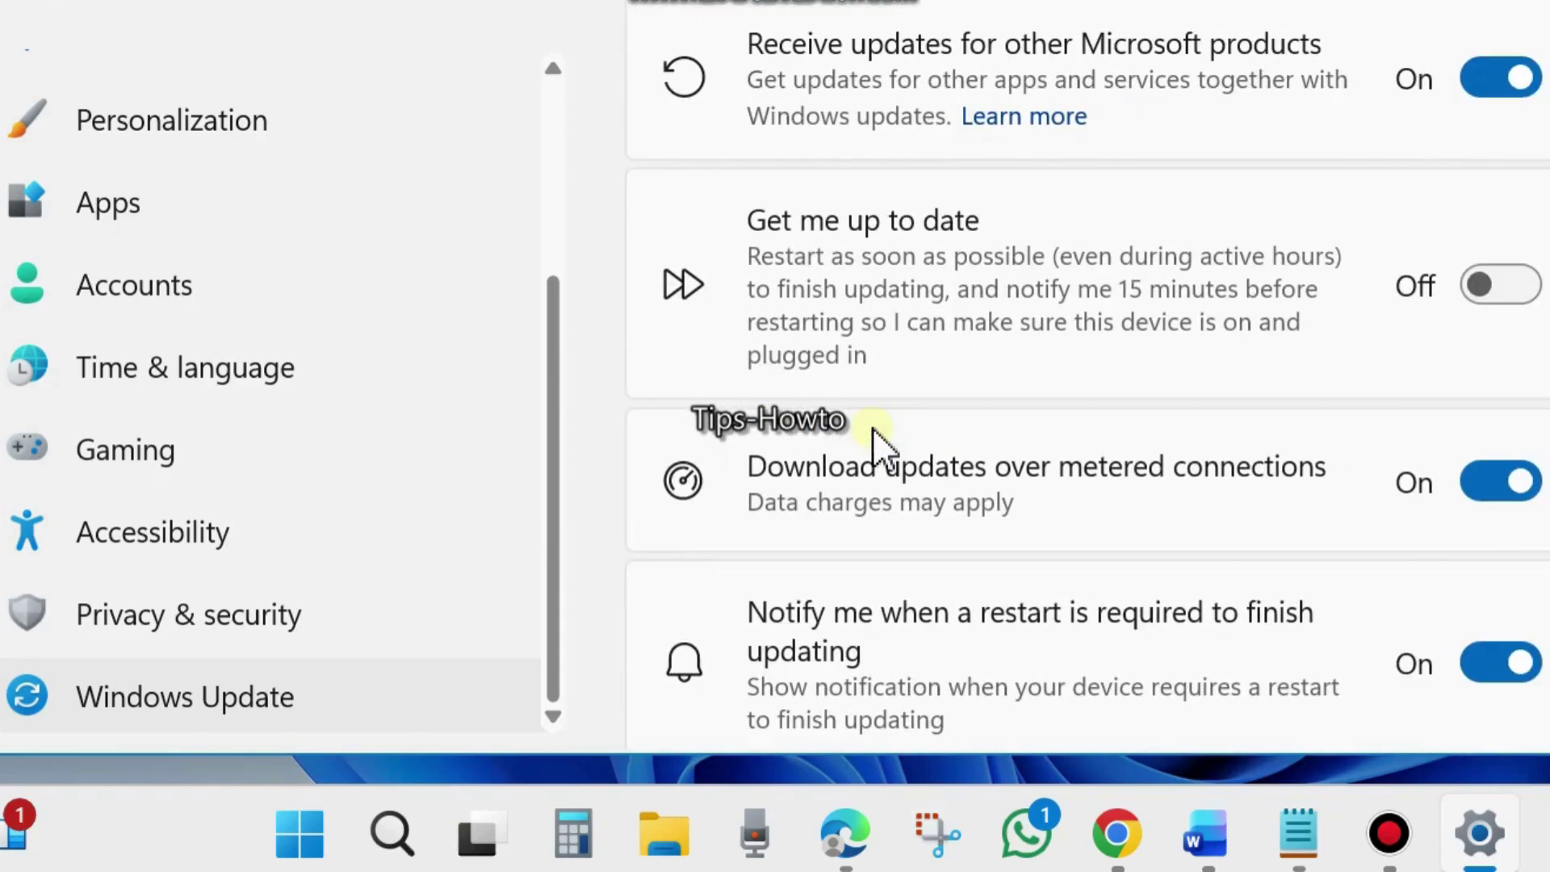
{"action": "scroll", "coordinate": [1044, 434], "scroll_direction": "down", "scroll_amount": 7}
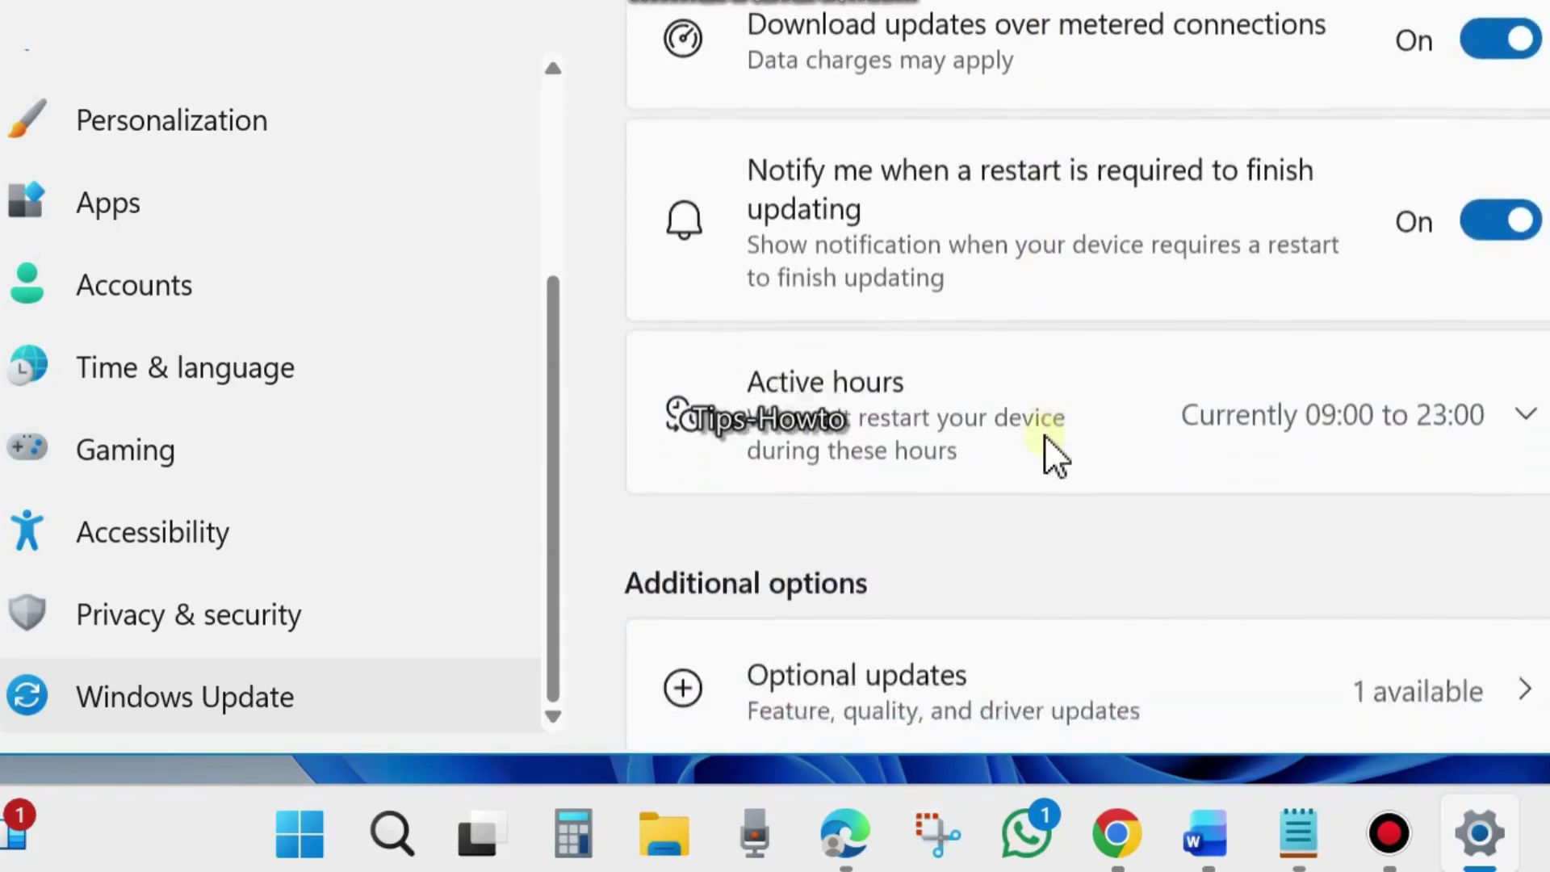
{"action": "scroll", "coordinate": [1044, 435], "scroll_direction": "down", "scroll_amount": 4}
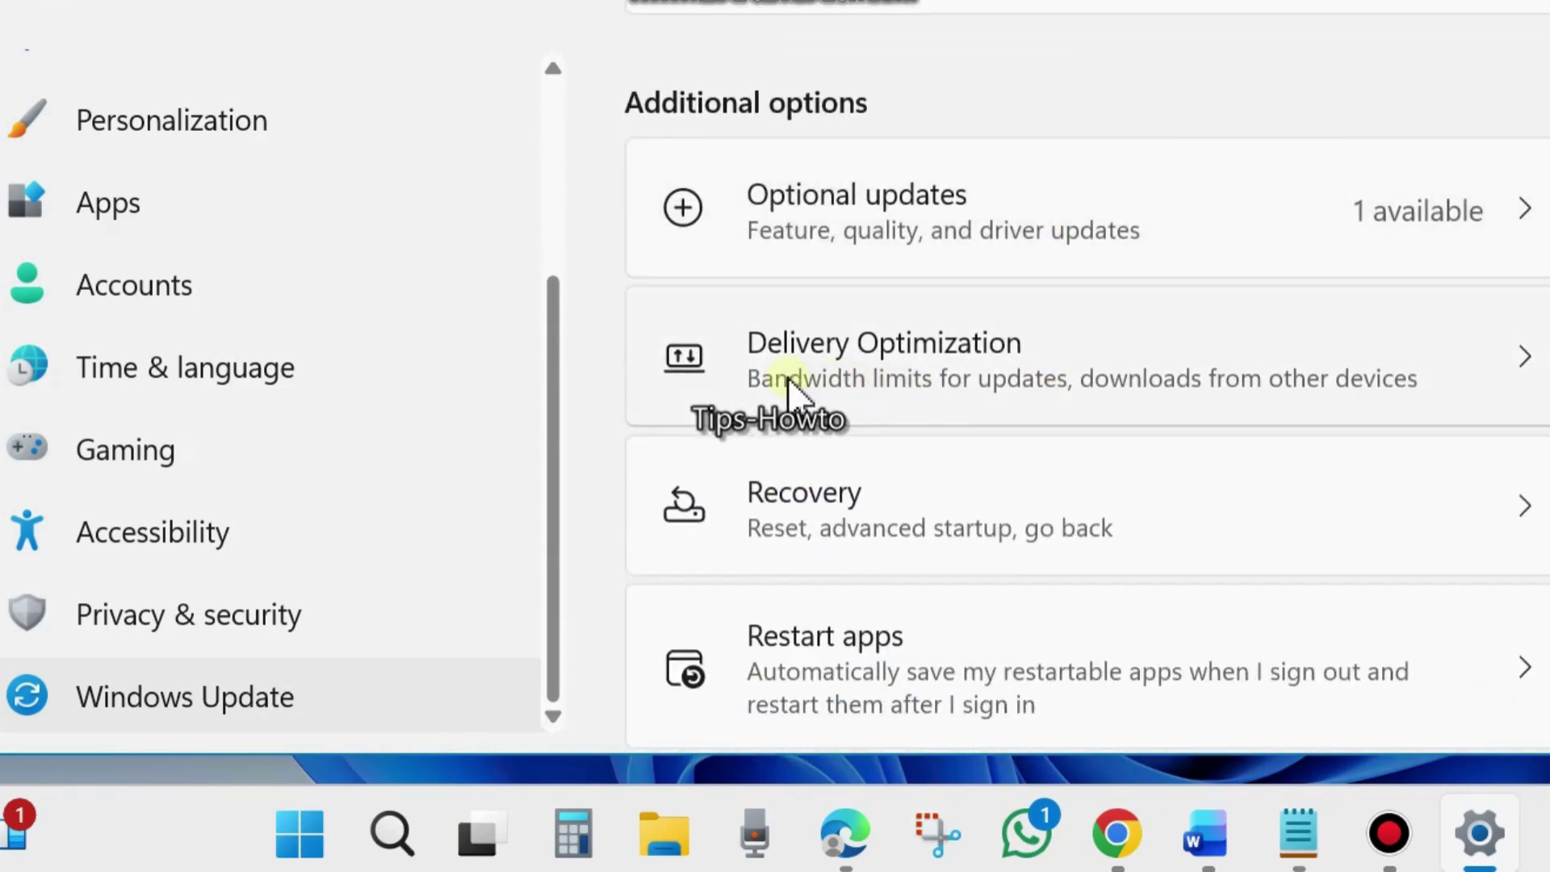
{"action": "left_click", "coordinate": [961, 375]}
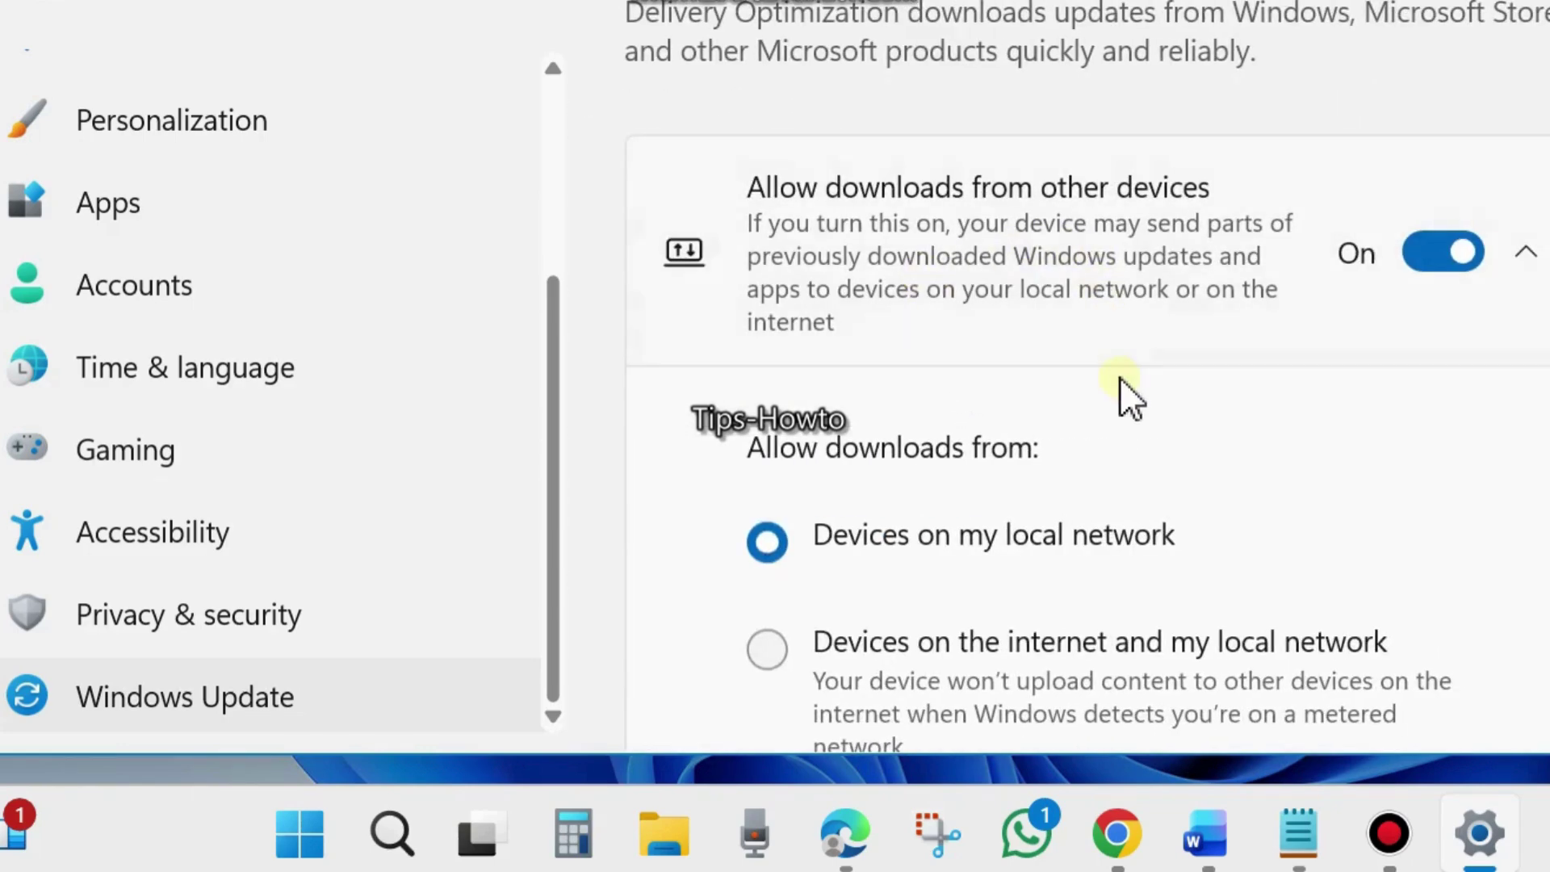
- Review the allowed download sources and the bandwidth limit types offered for downloads, keeping Percentage of measured bandwidth
{"action": "scroll", "coordinate": [1121, 379], "scroll_direction": "down", "scroll_amount": 2}
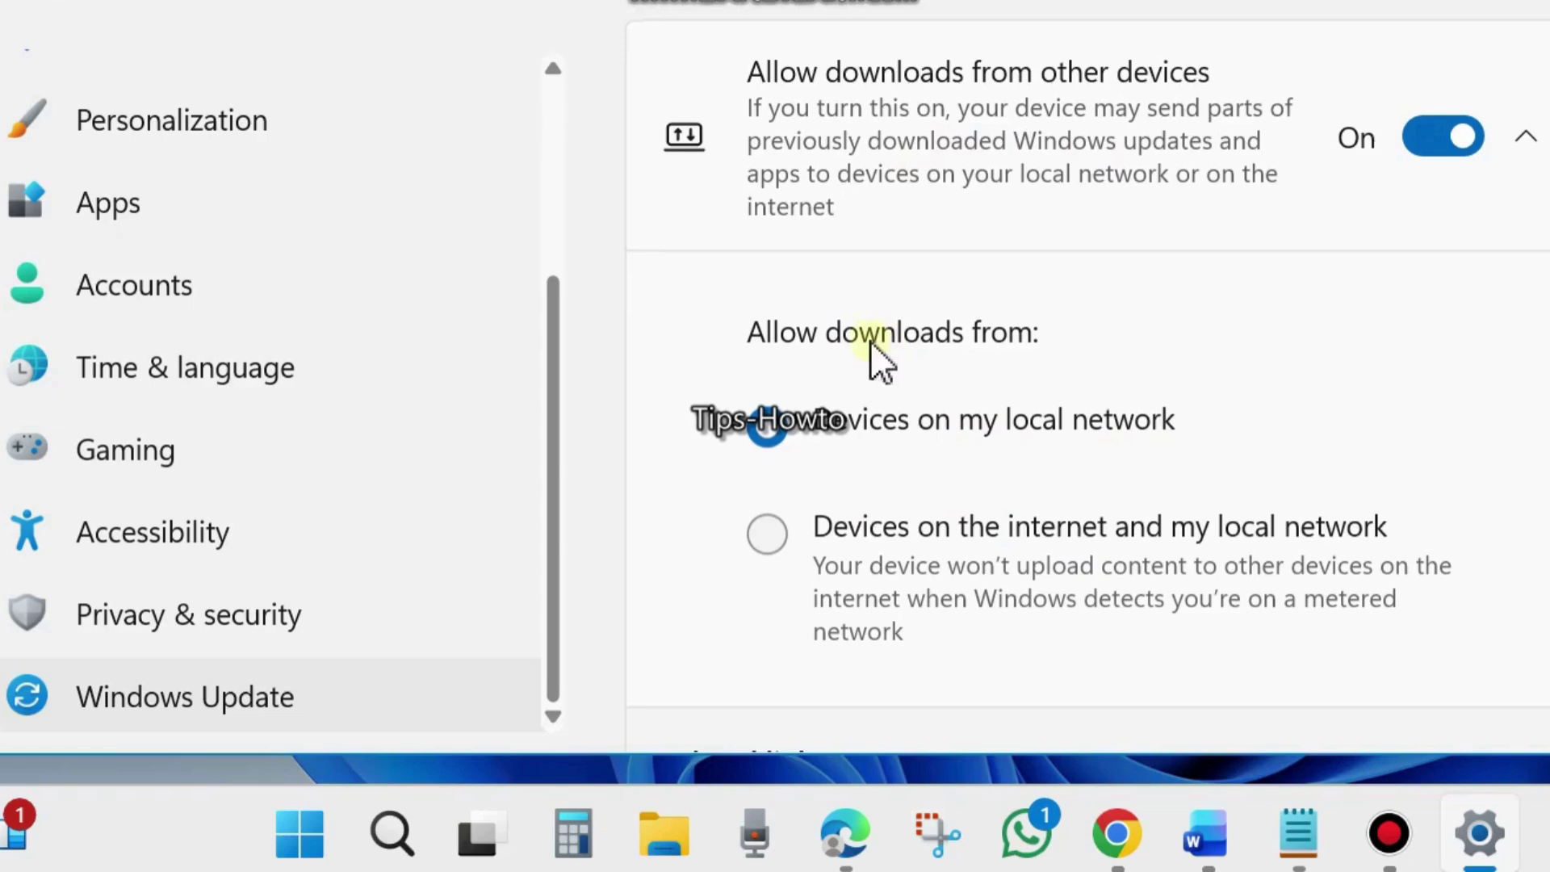
{"action": "scroll", "coordinate": [1113, 391], "scroll_direction": "down", "scroll_amount": 6}
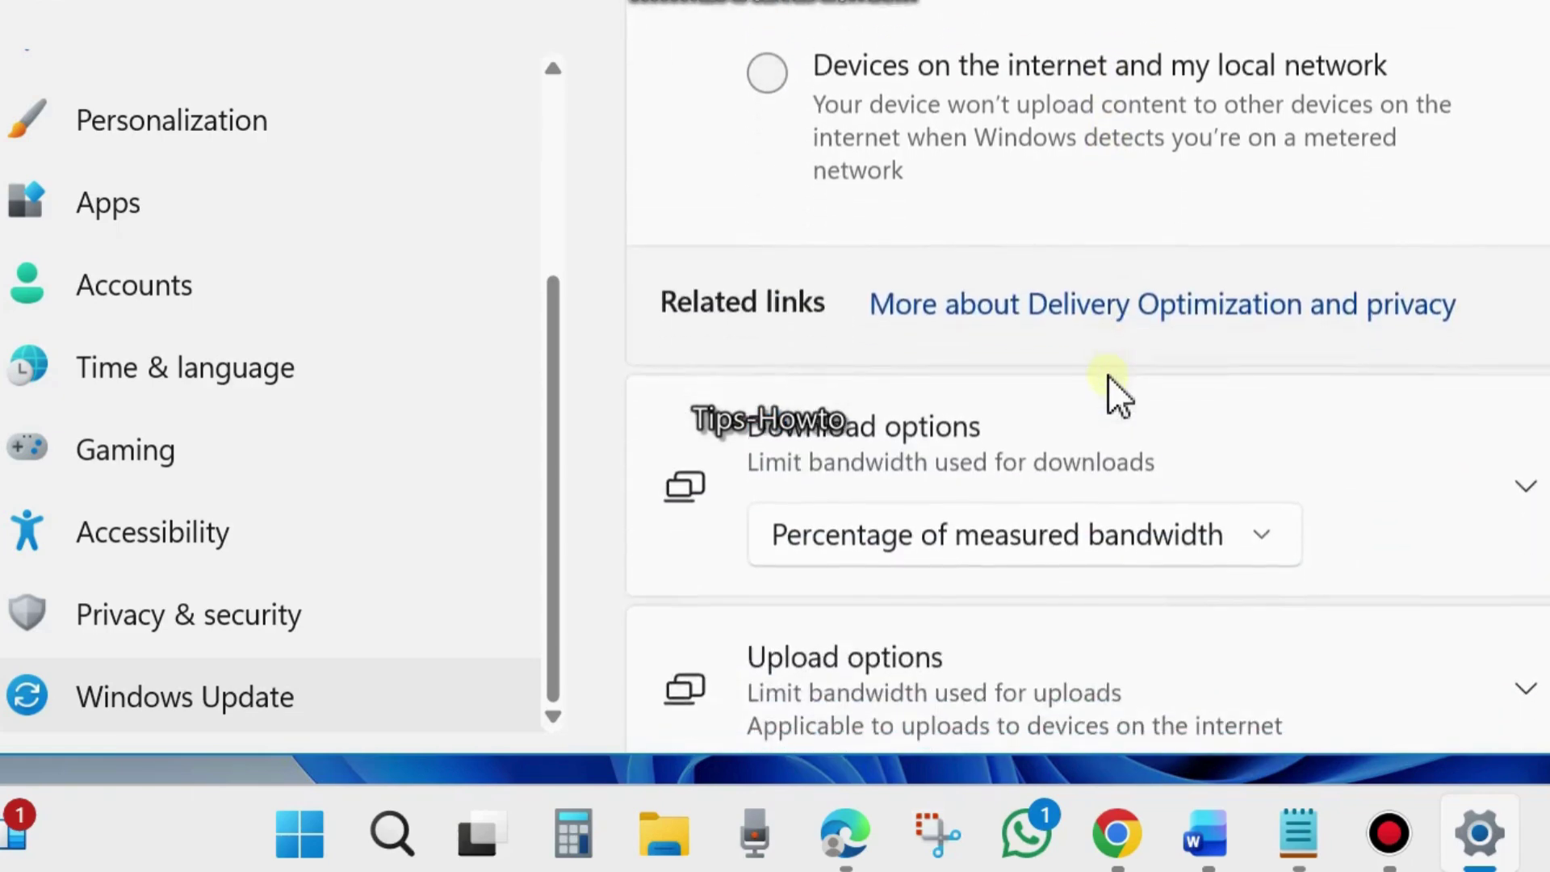
{"action": "scroll", "coordinate": [1126, 380], "scroll_direction": "down", "scroll_amount": 3}
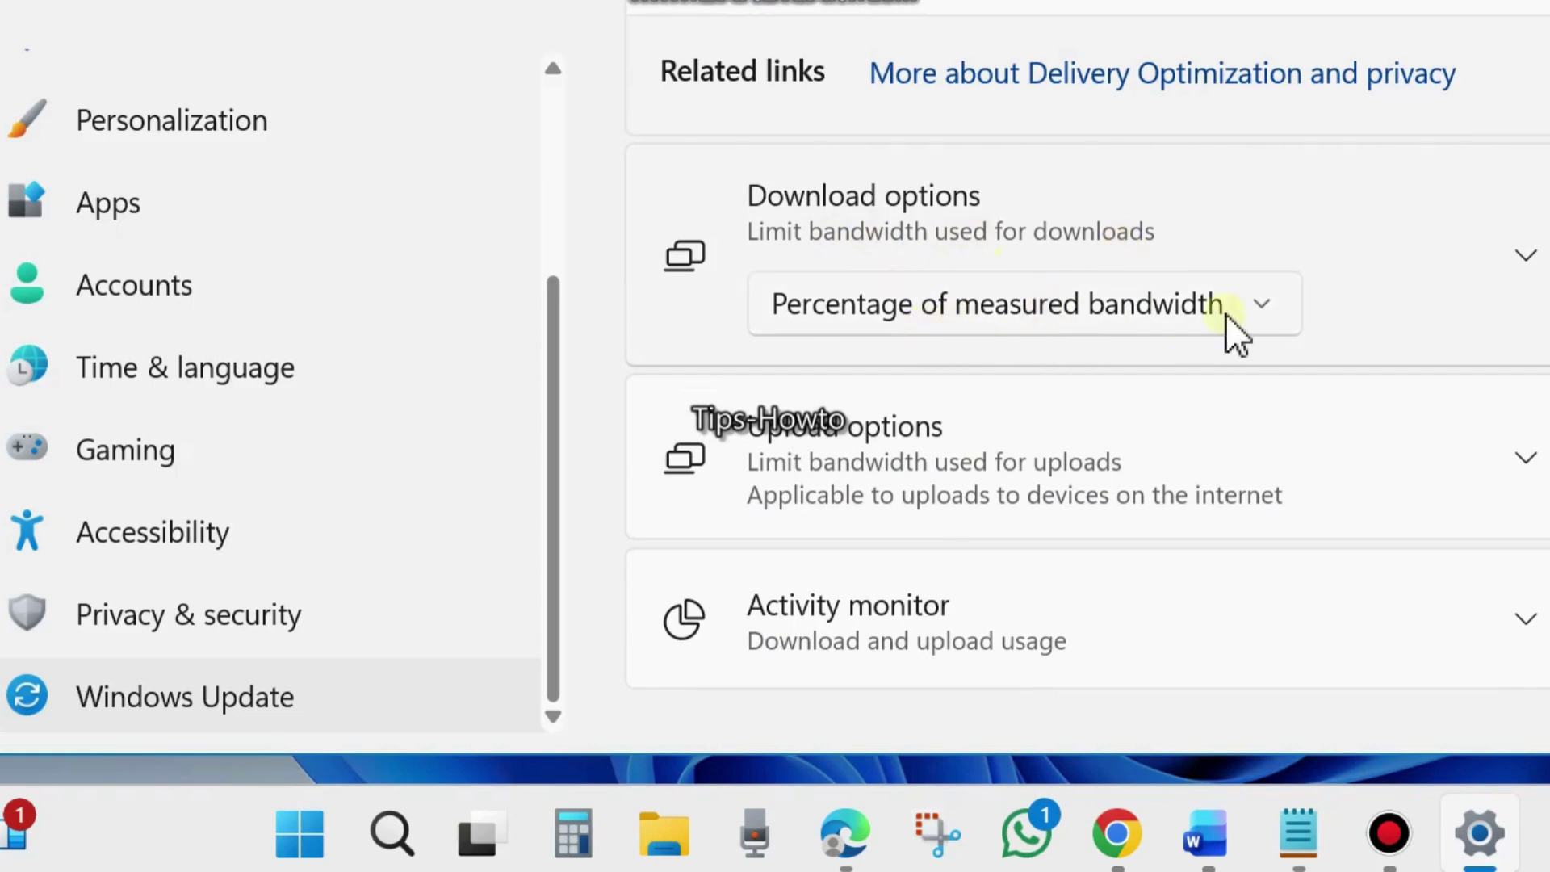
{"action": "left_click", "coordinate": [1260, 303]}
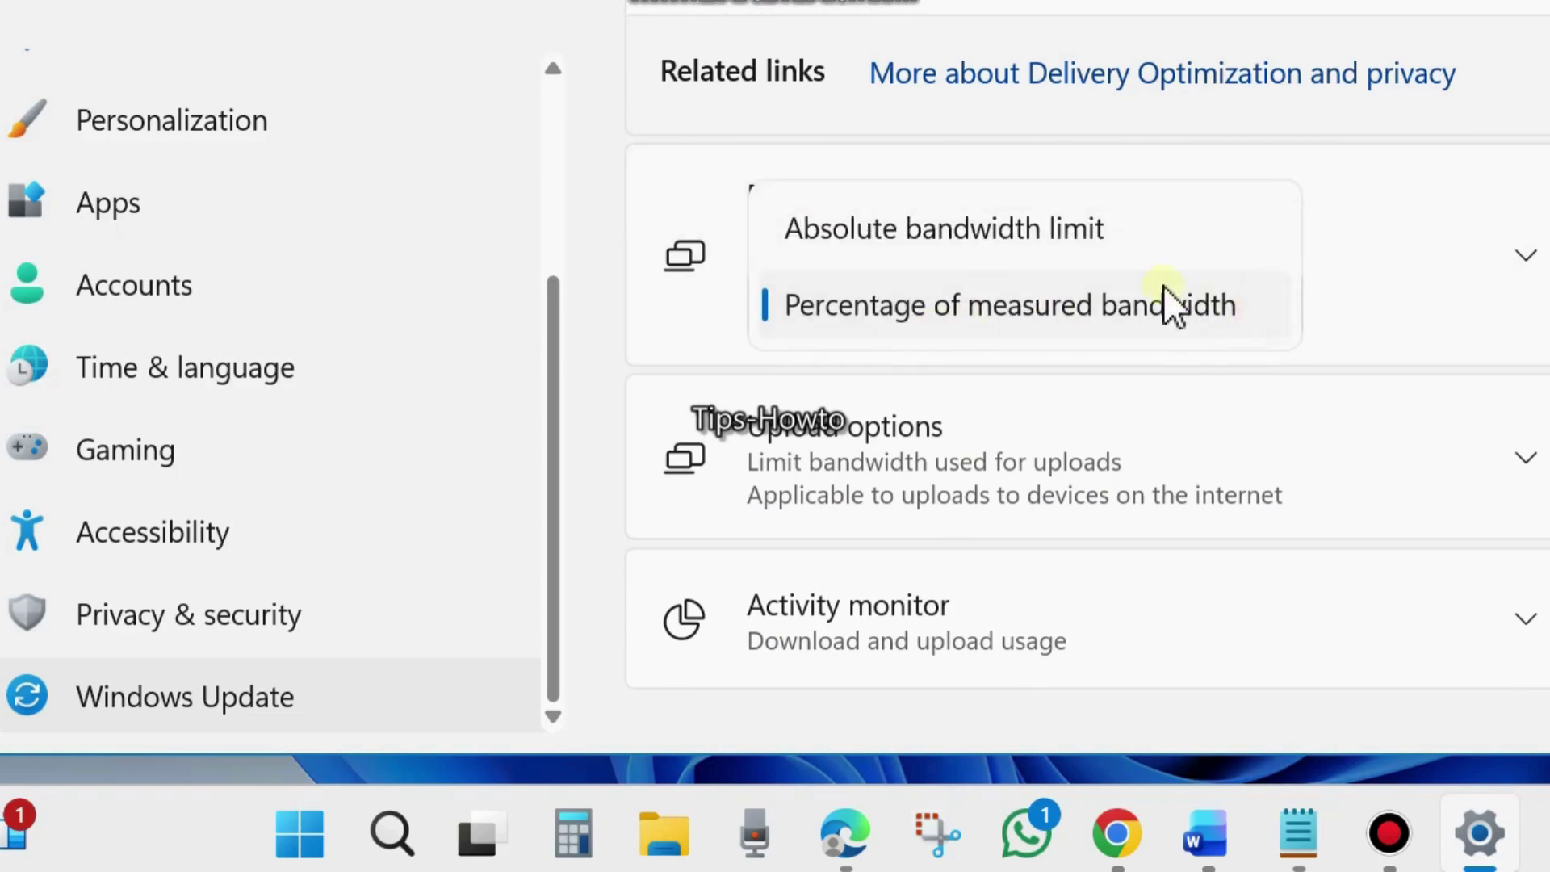
{"action": "left_click", "coordinate": [1343, 266]}
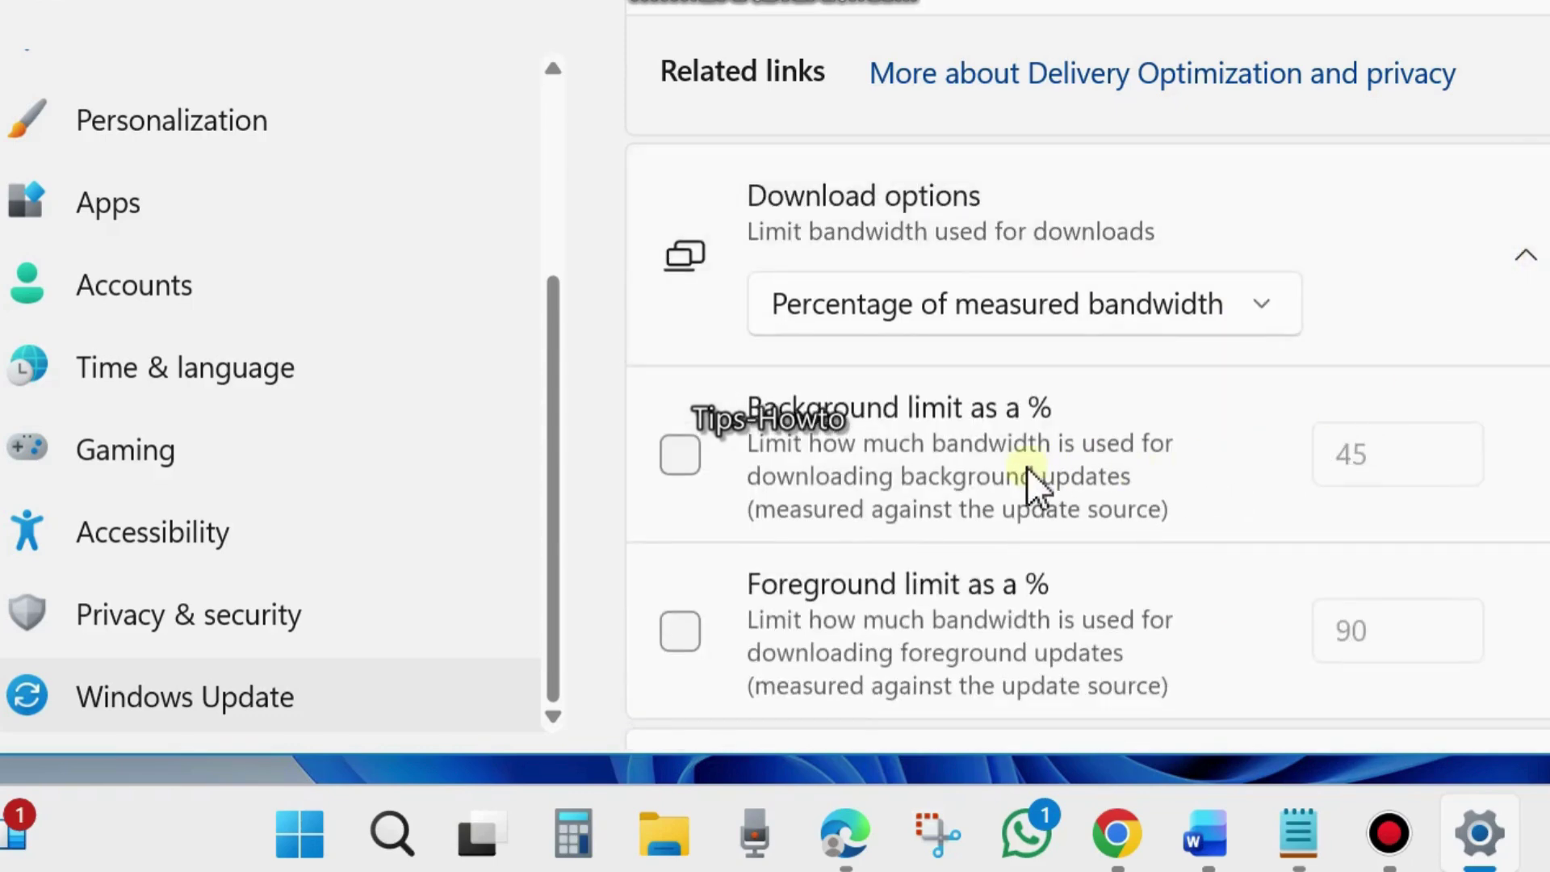
- Examine the background and foreground percentage limits in Download options, collapsing and re-expanding the section
{"action": "scroll", "coordinate": [1025, 467], "scroll_direction": "down", "scroll_amount": 2}
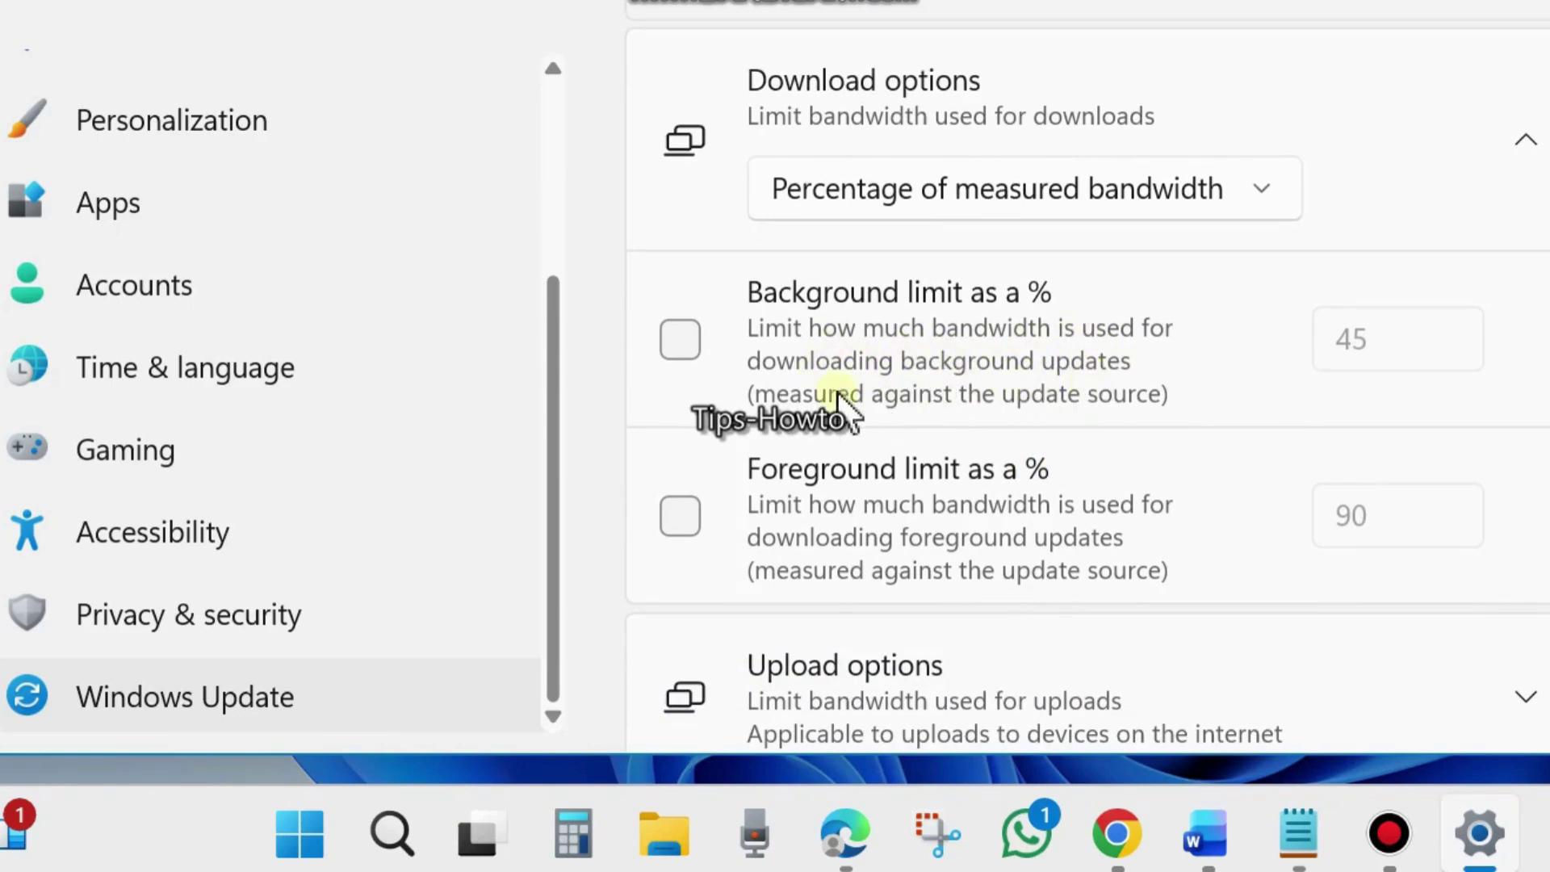
{"action": "left_click", "coordinate": [681, 342]}
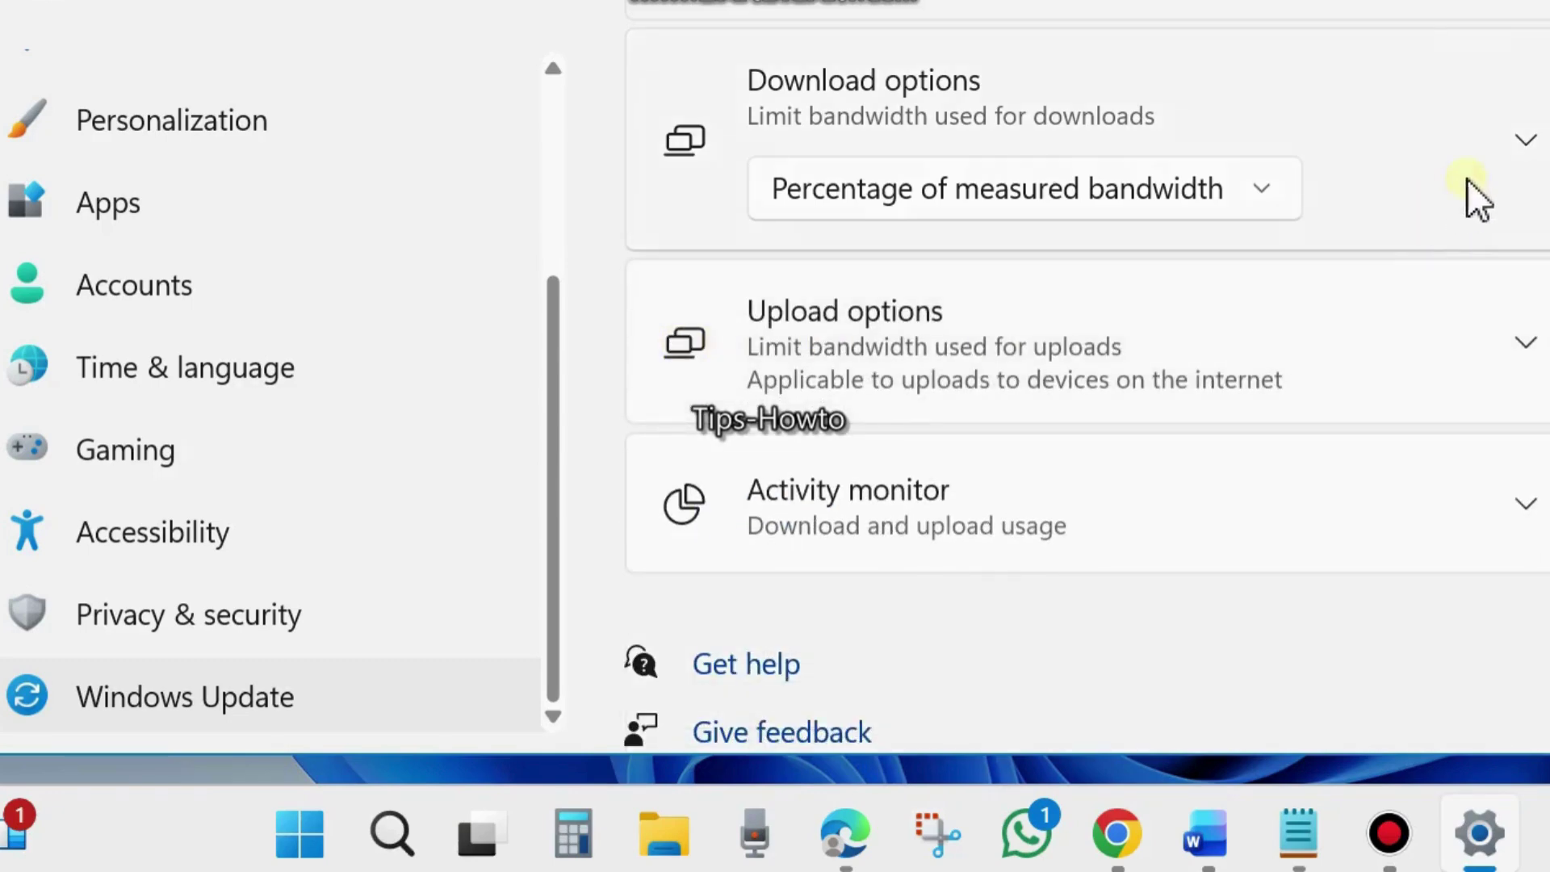
{"action": "left_click", "coordinate": [1516, 134]}
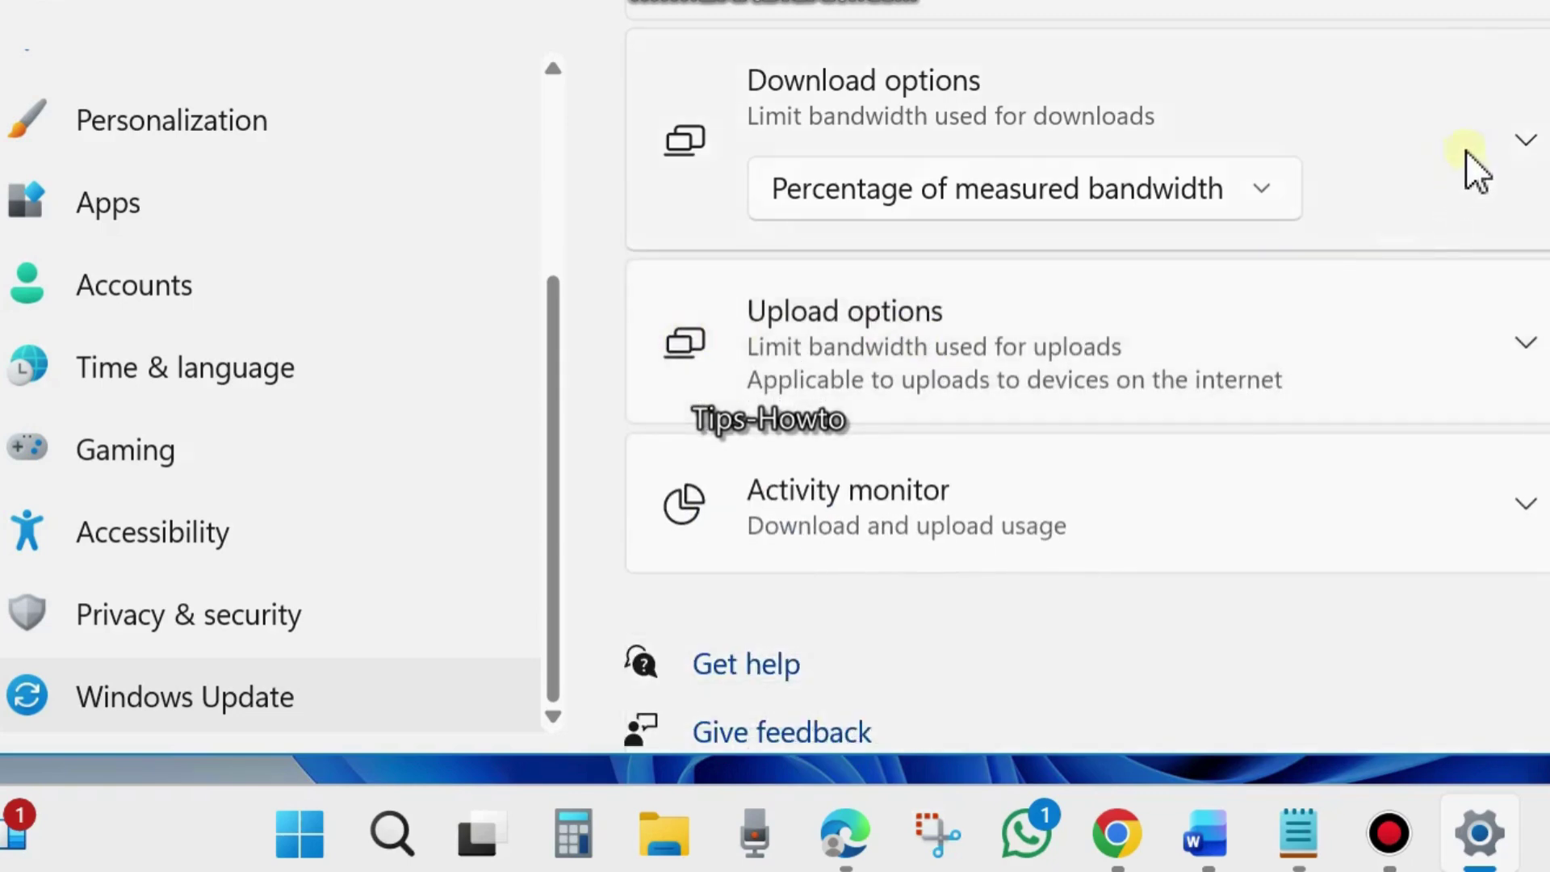
{"action": "left_click", "coordinate": [1524, 131]}
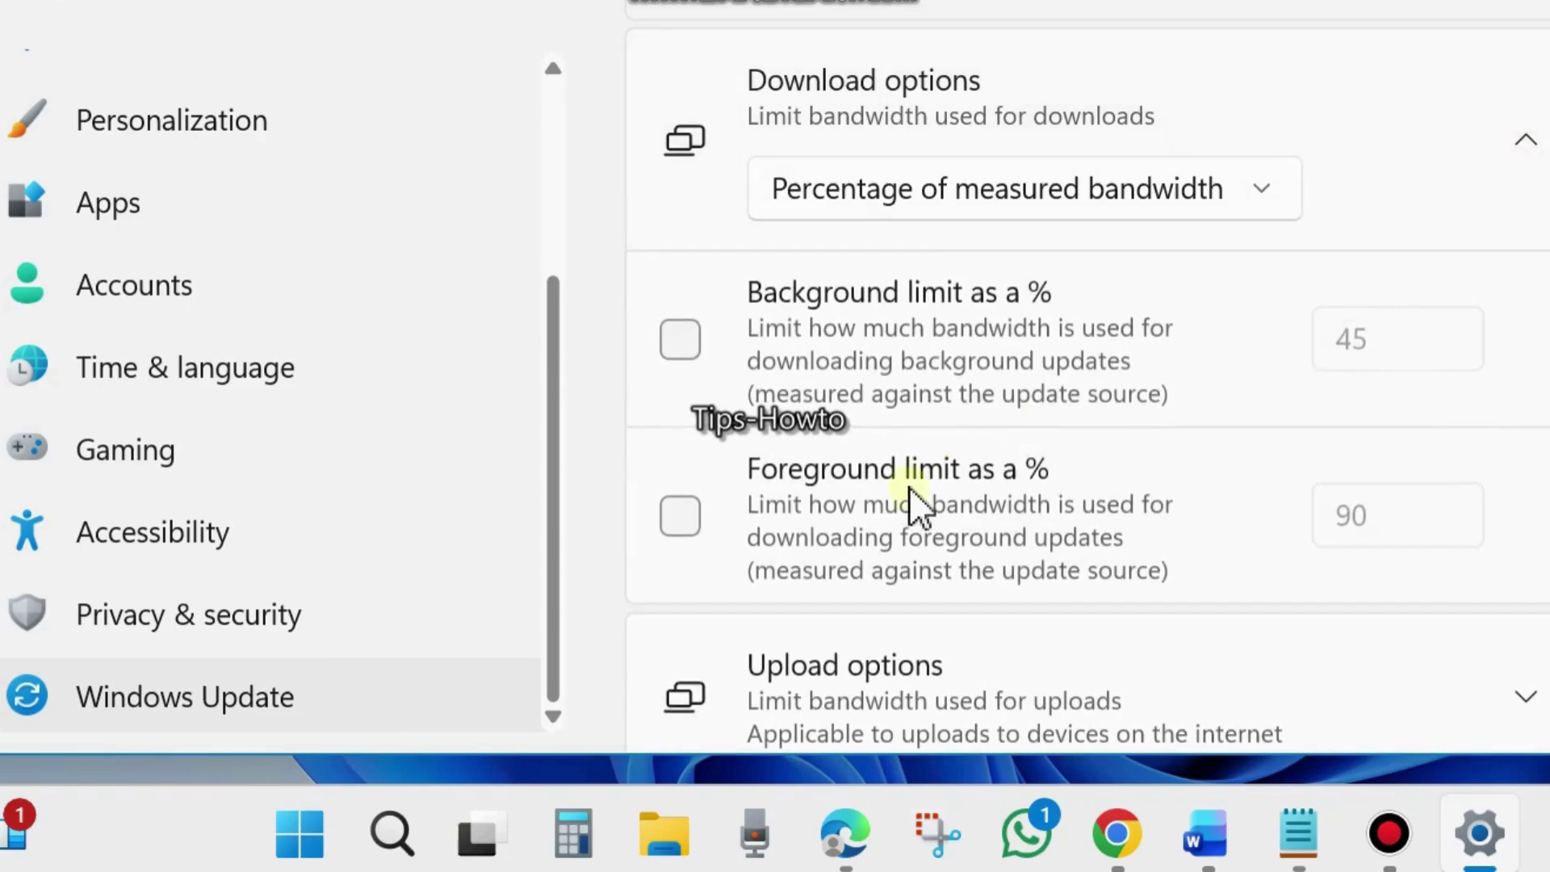
- Expand the Upload options to show the bandwidth limit settings for uploads
{"action": "scroll", "coordinate": [847, 557], "scroll_direction": "down", "scroll_amount": 3}
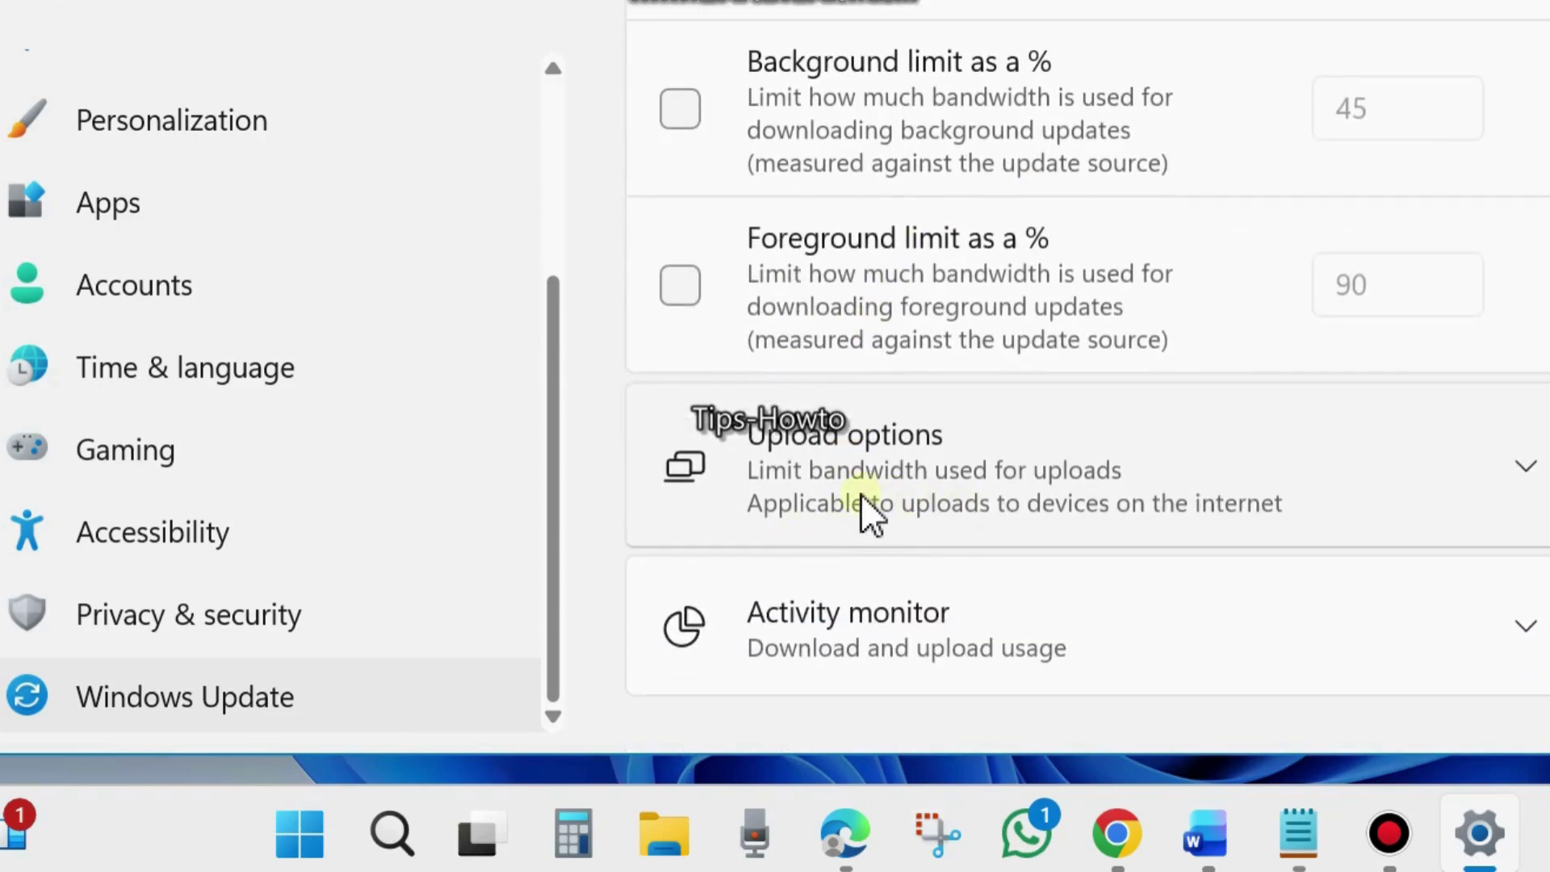
{"action": "left_click", "coordinate": [1524, 466]}
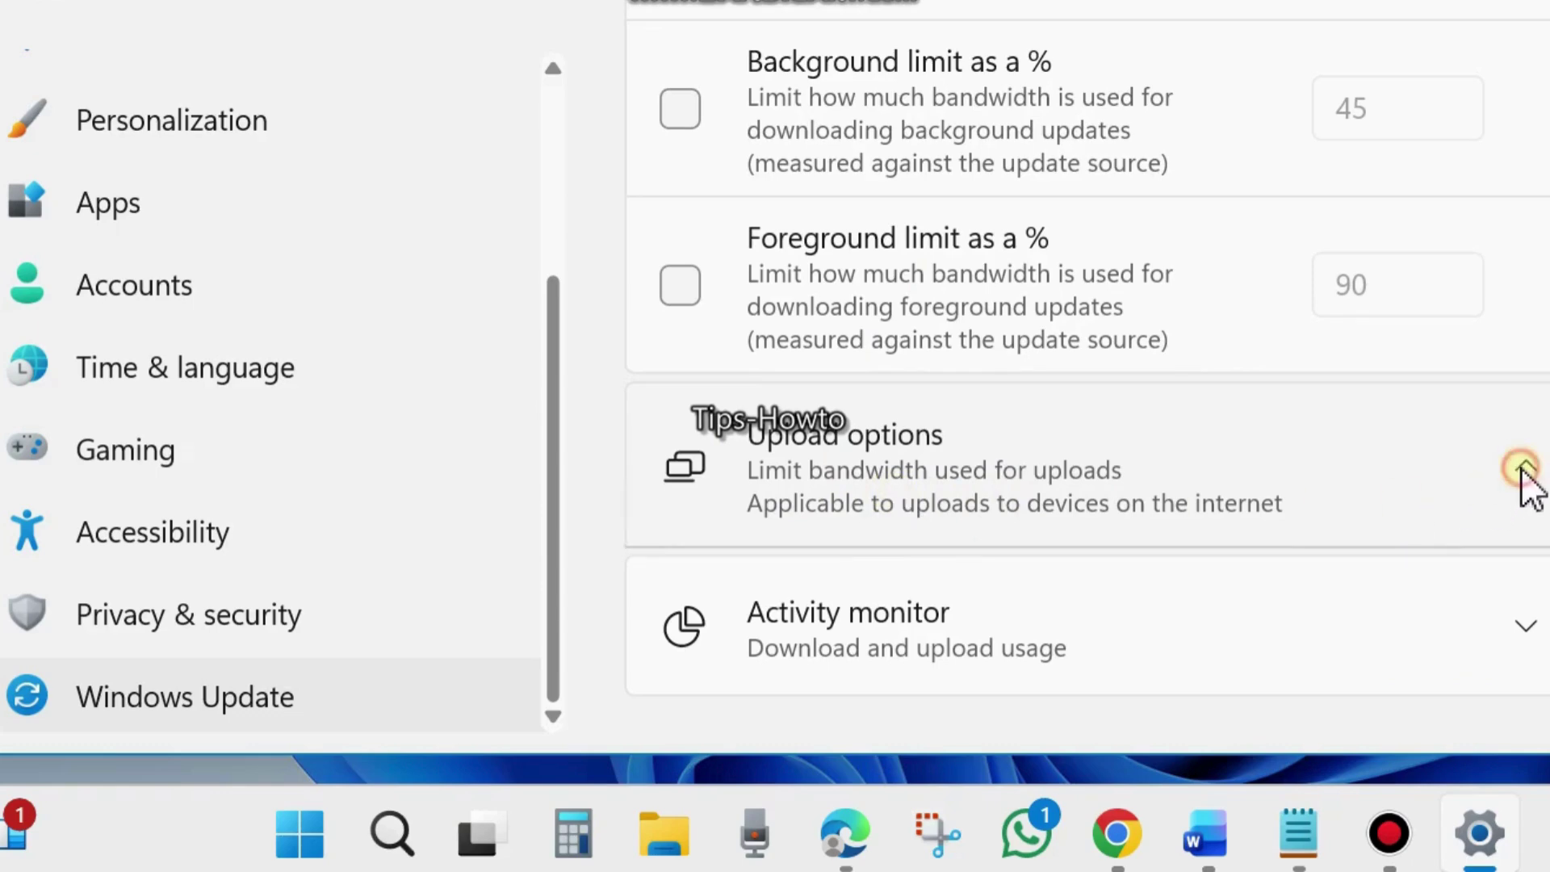
{"action": "scroll", "coordinate": [1154, 500], "scroll_direction": "down", "scroll_amount": 2}
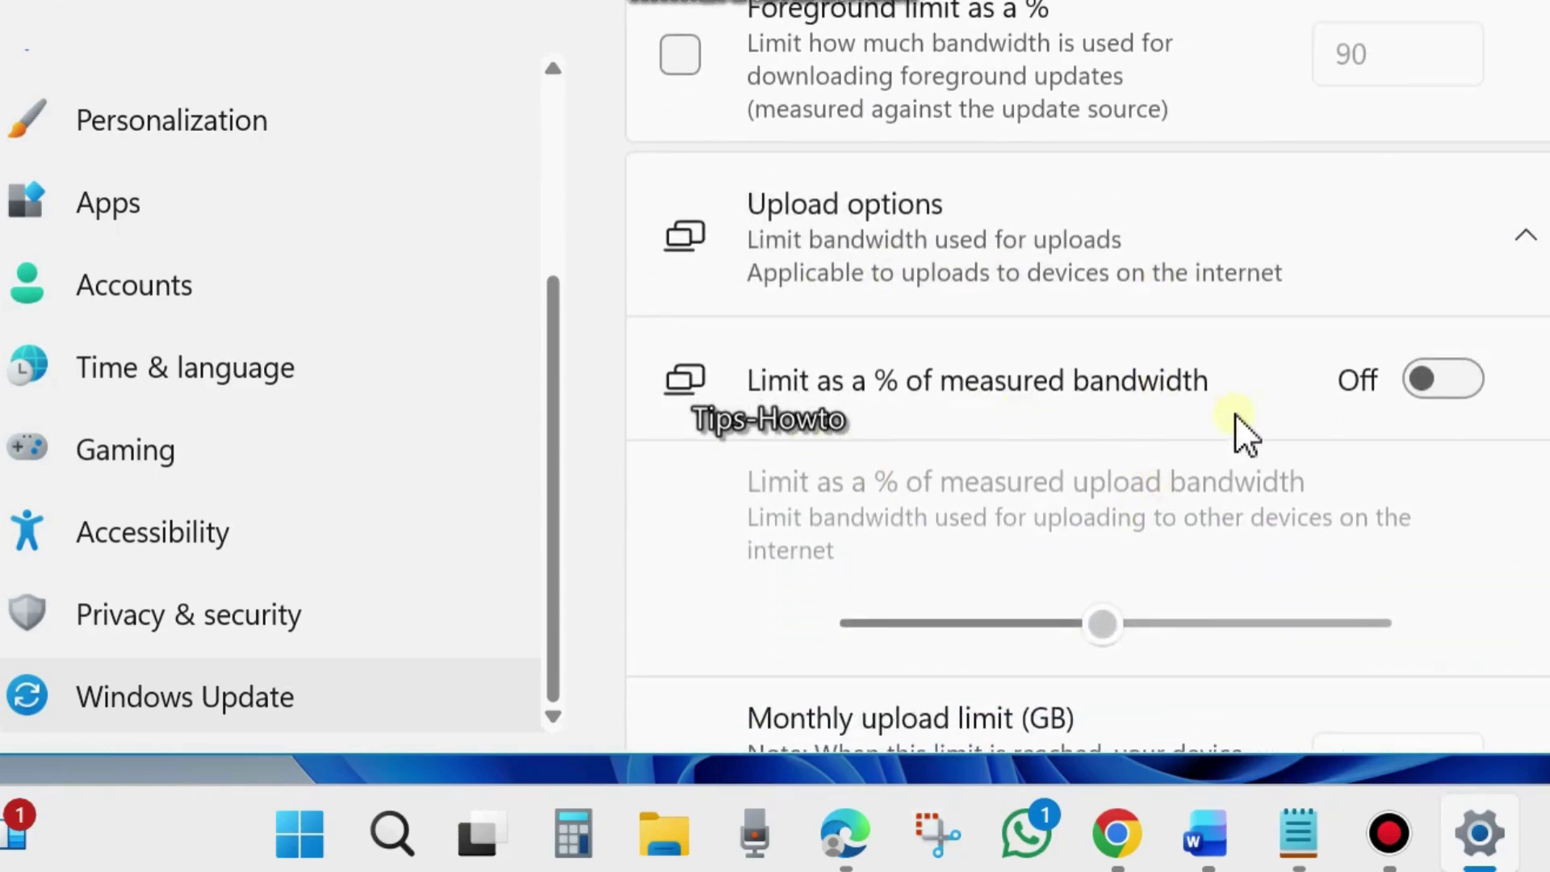
- Turn on the upload limit as a percentage of measured bandwidth, view the monthly upload limit, and turn the percentage limit off again
{"action": "left_click", "coordinate": [1442, 380]}
{"action": "scroll", "coordinate": [1445, 395], "scroll_direction": "down", "scroll_amount": 4}
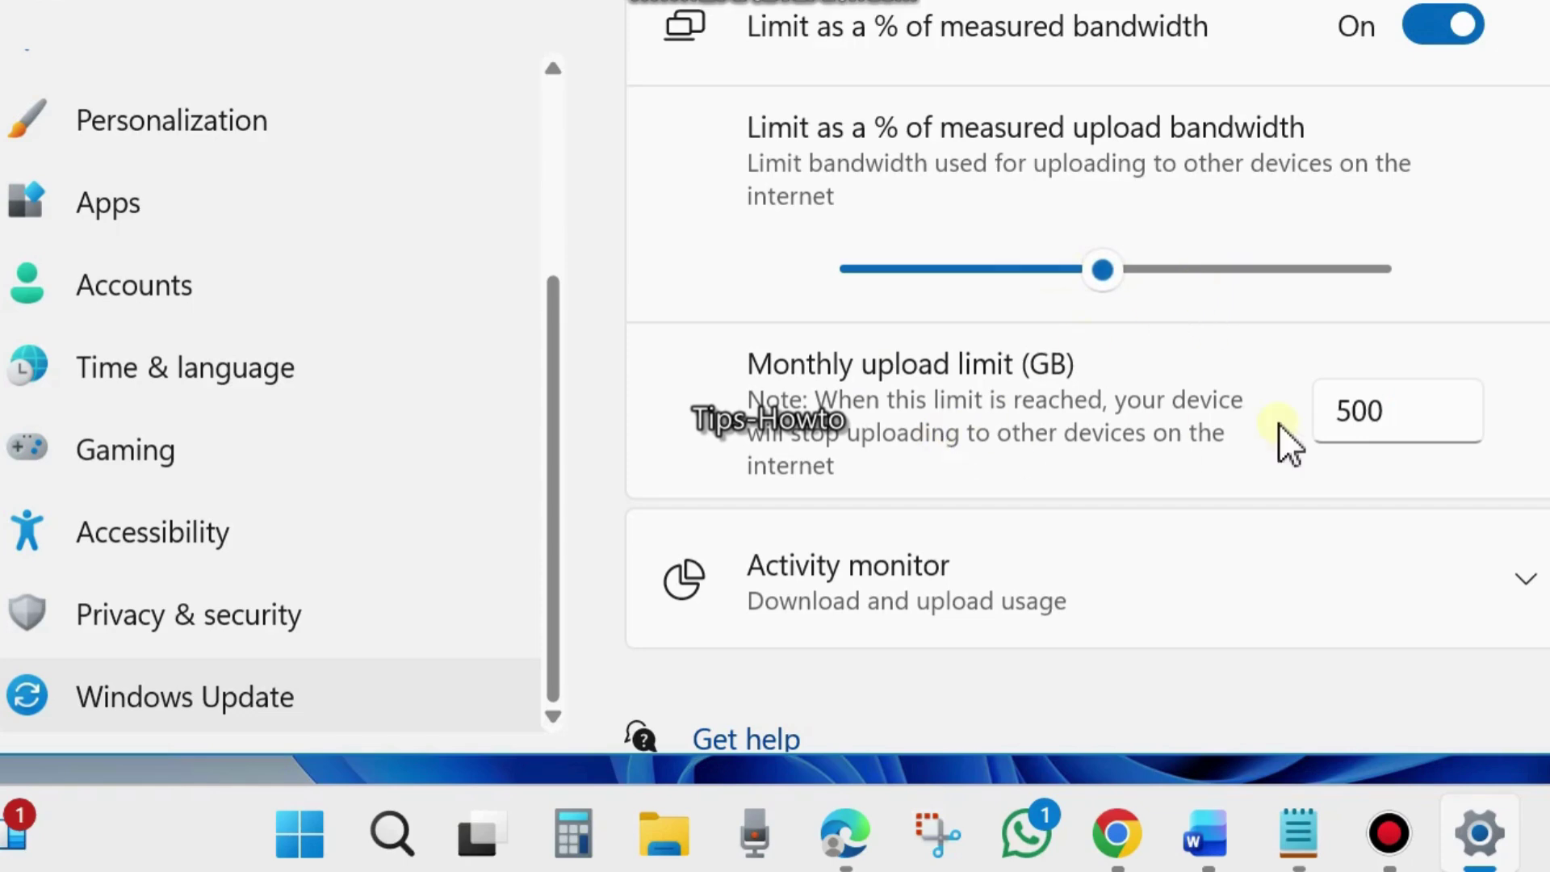
{"action": "left_click", "coordinate": [1414, 28]}
{"action": "scroll", "coordinate": [1171, 418], "scroll_direction": "up", "scroll_amount": 1}
{"action": "scroll", "coordinate": [1154, 460], "scroll_direction": "down", "scroll_amount": 3}
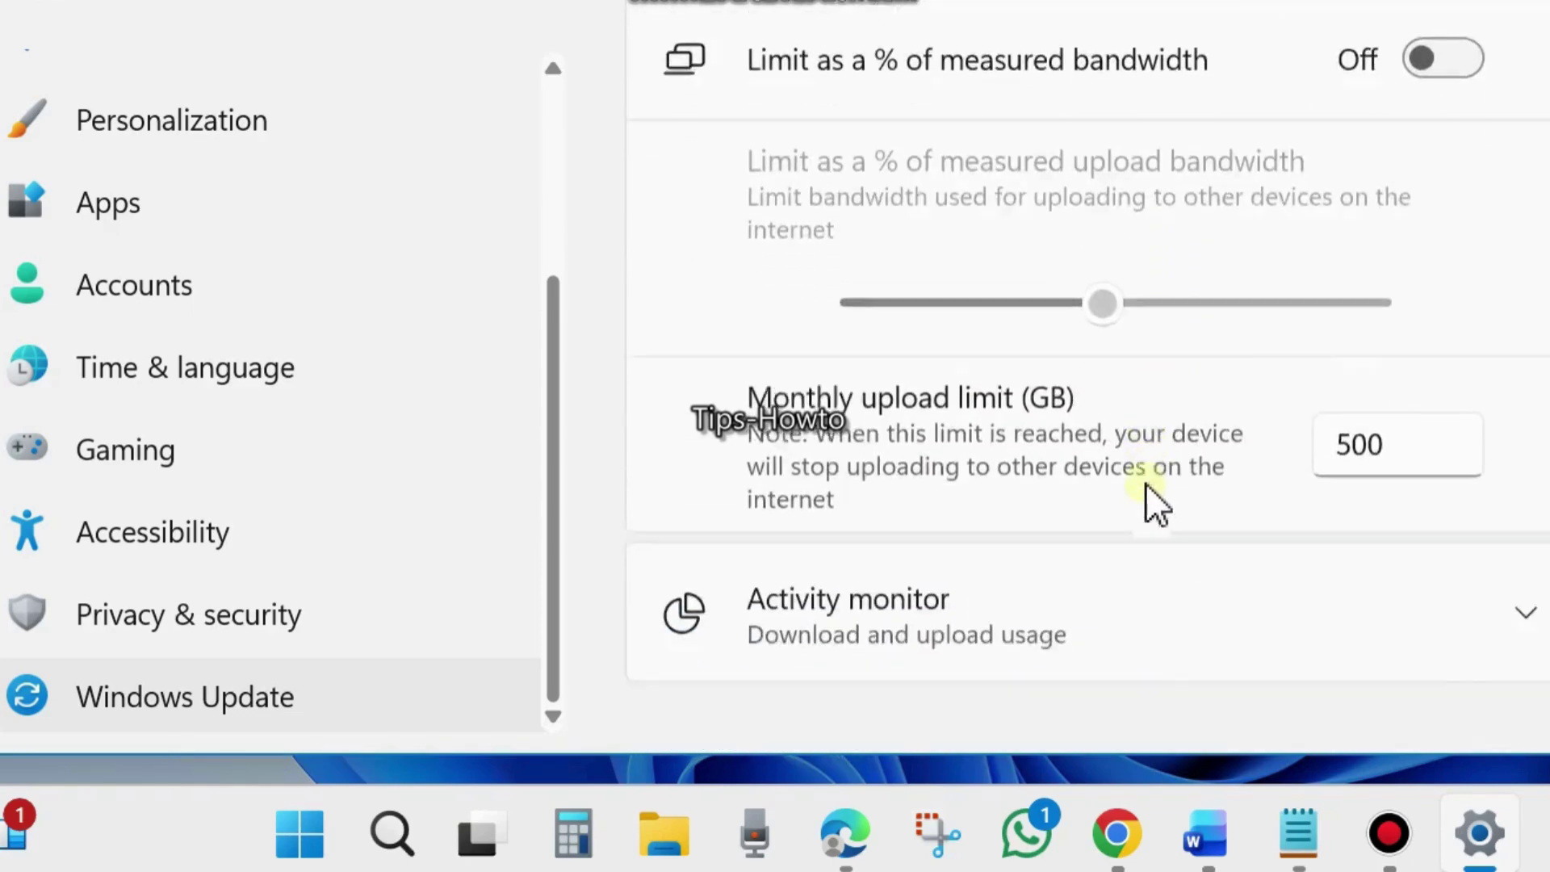